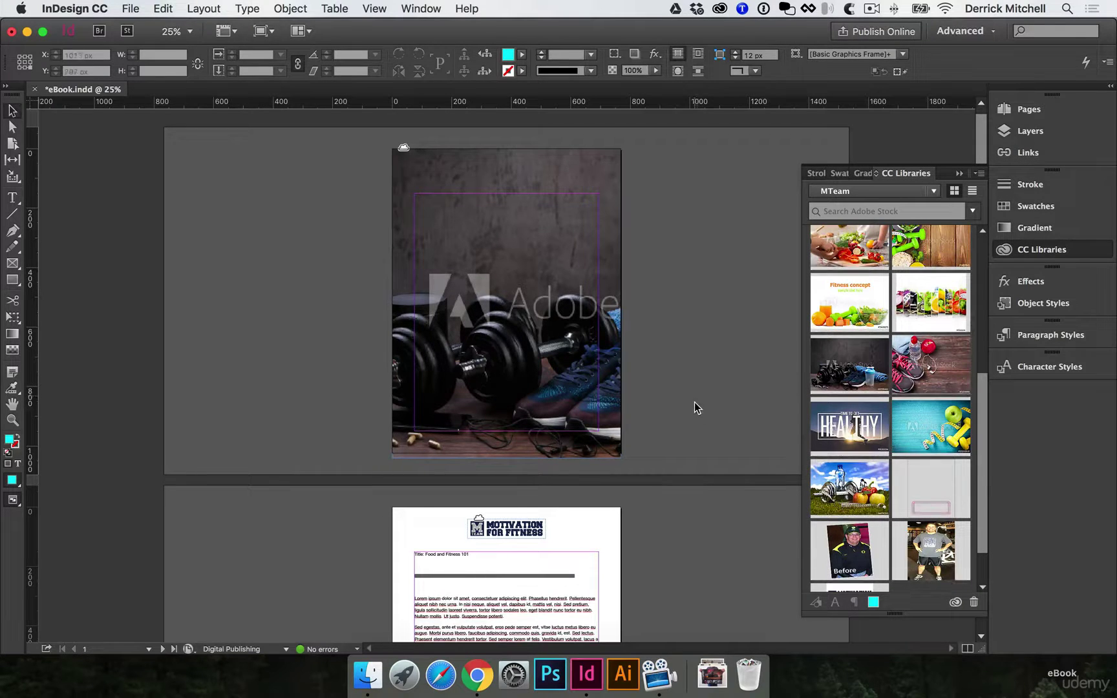
# Duplicate the A-Master spread to create a second master page
pyautogui.scroll(-5, 694, 402)
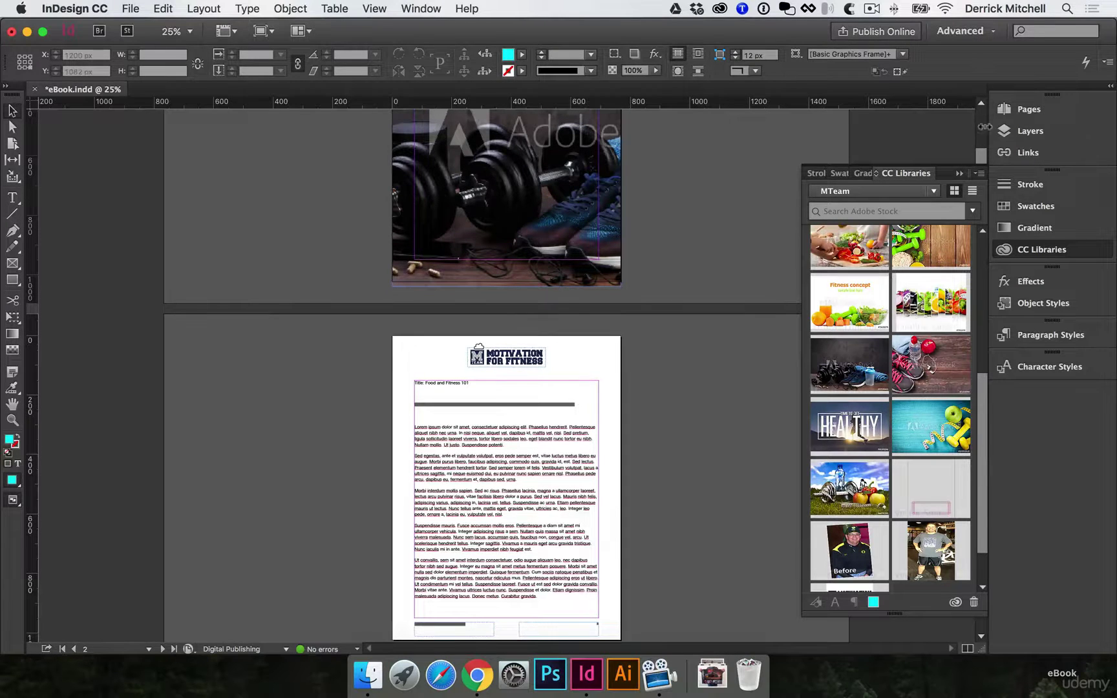
pyautogui.click(1015, 110)
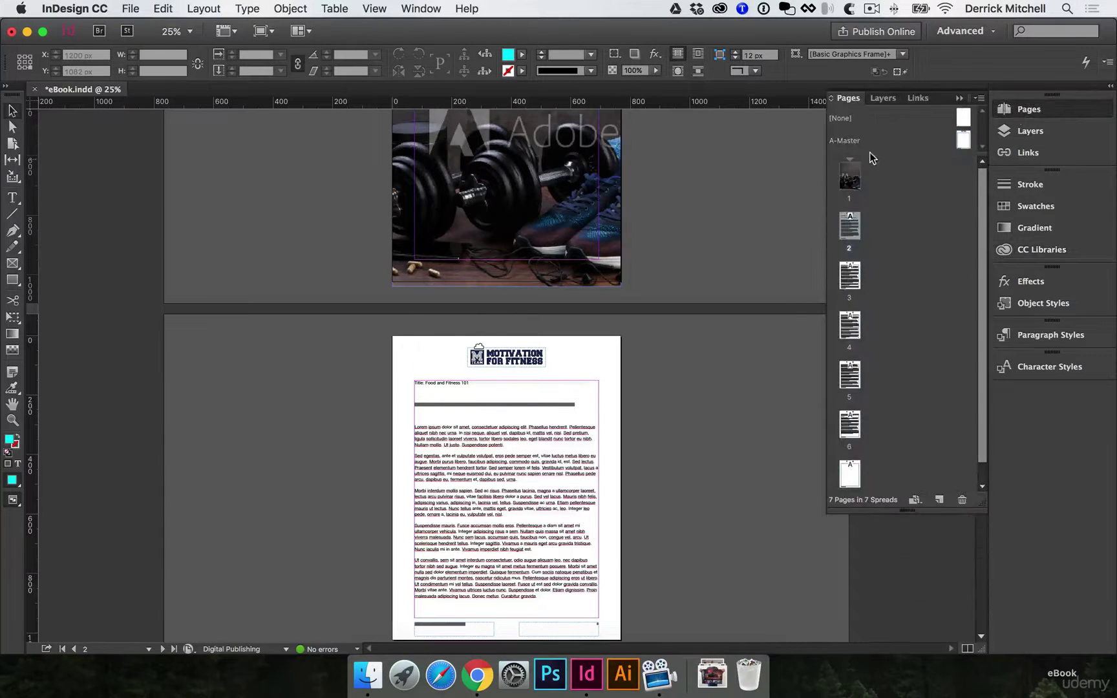
pyautogui.moveTo(866, 158); pyautogui.dragTo(866, 234)
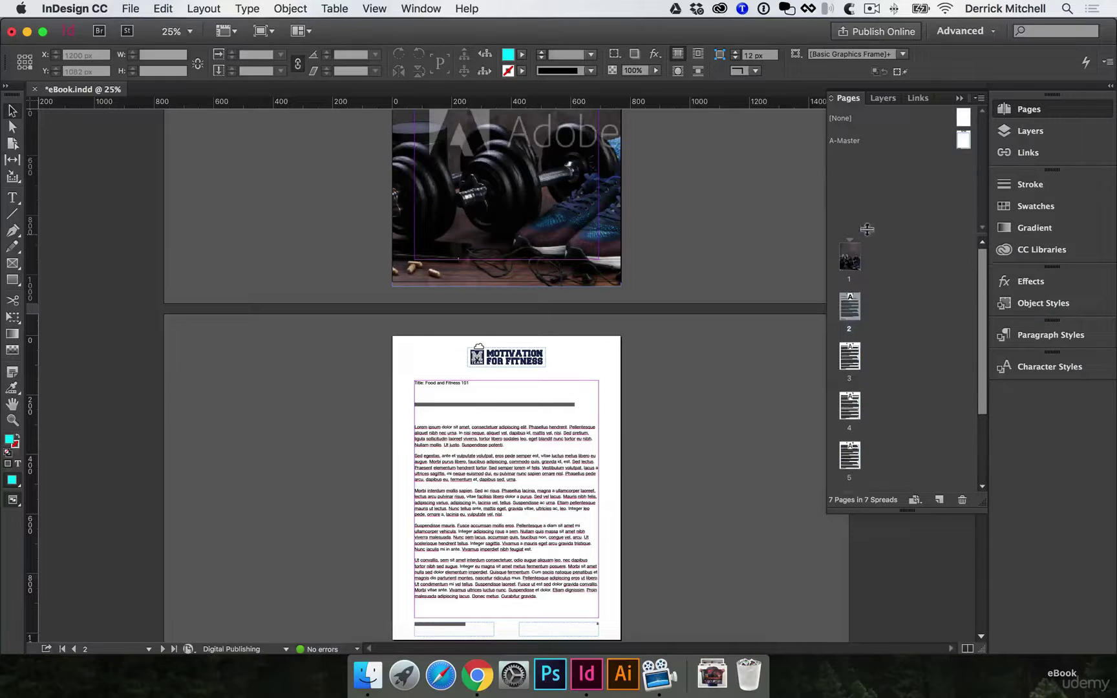
pyautogui.click(850, 142)
pyautogui.rightClick(864, 140)
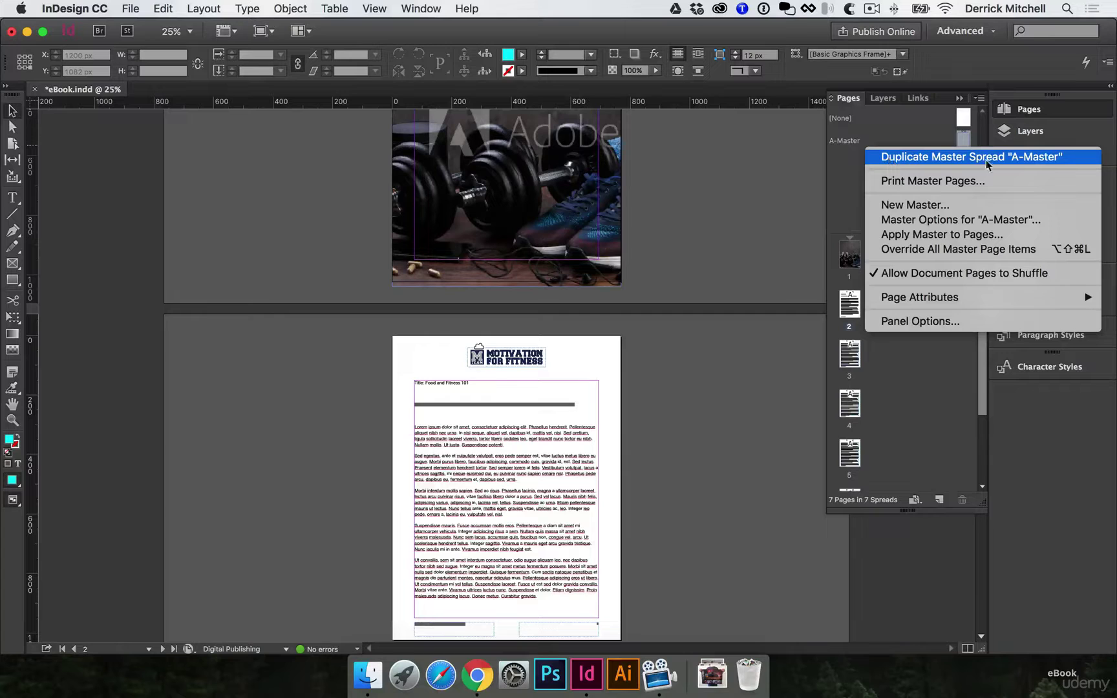
pyautogui.click(1020, 160)
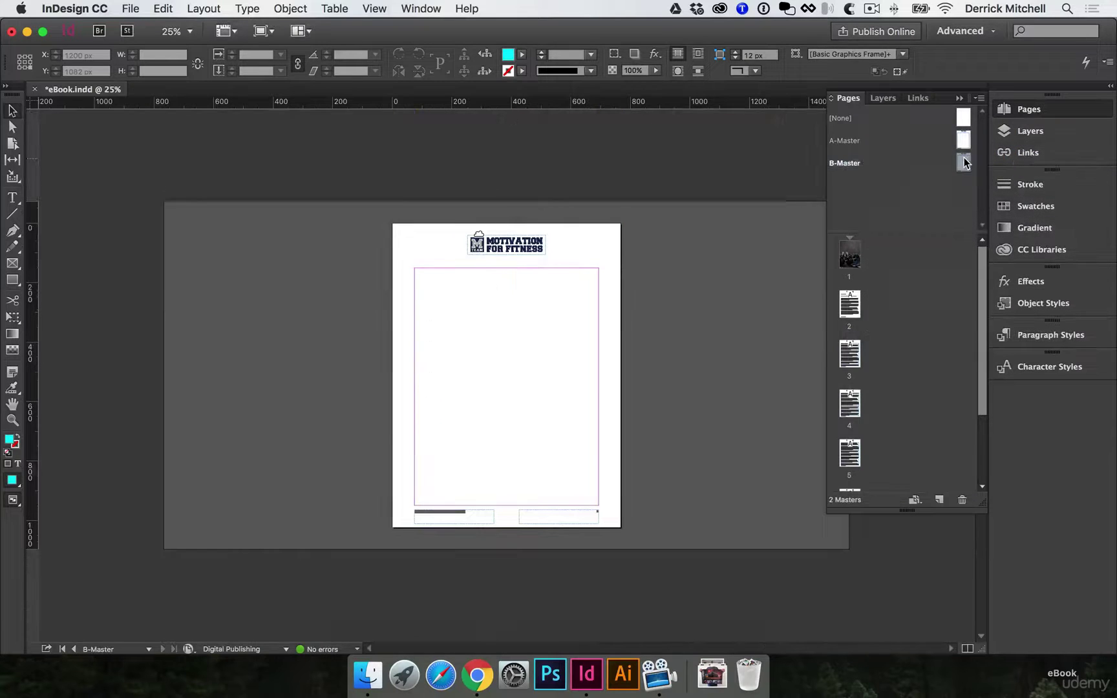
# Delete the Motivation for Fitness logo from the header of B-Master, keeping the copyright and page number frames
pyautogui.press('super+0')
pyautogui.scroll(-1, 386, 375)
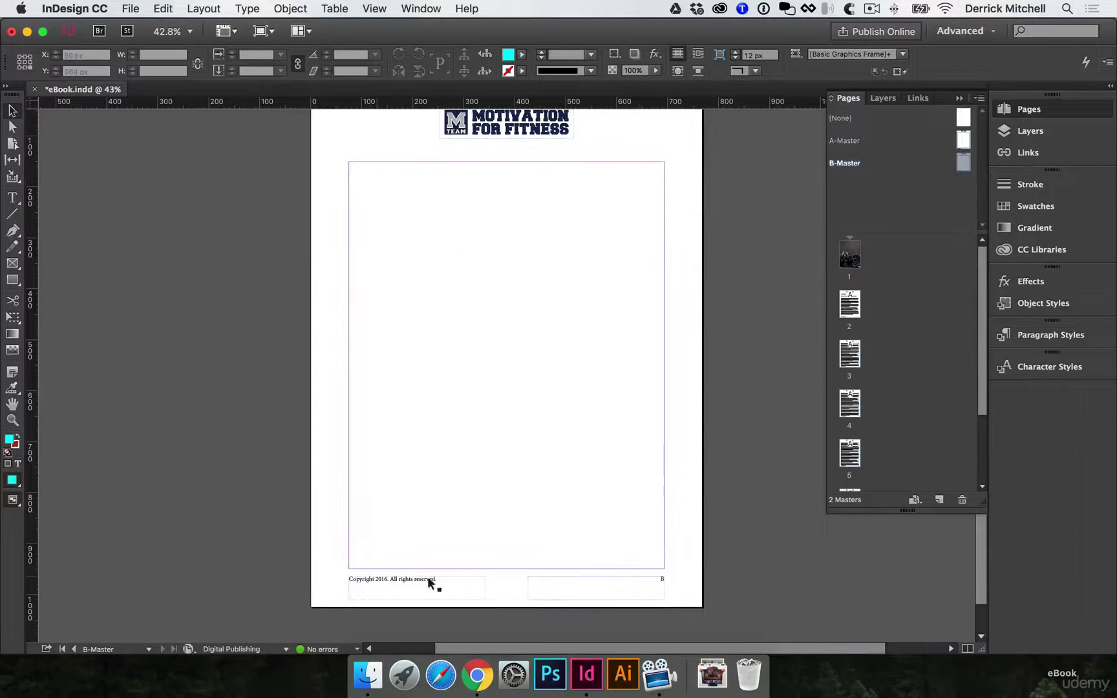
pyautogui.scroll(-1, 646, 362)
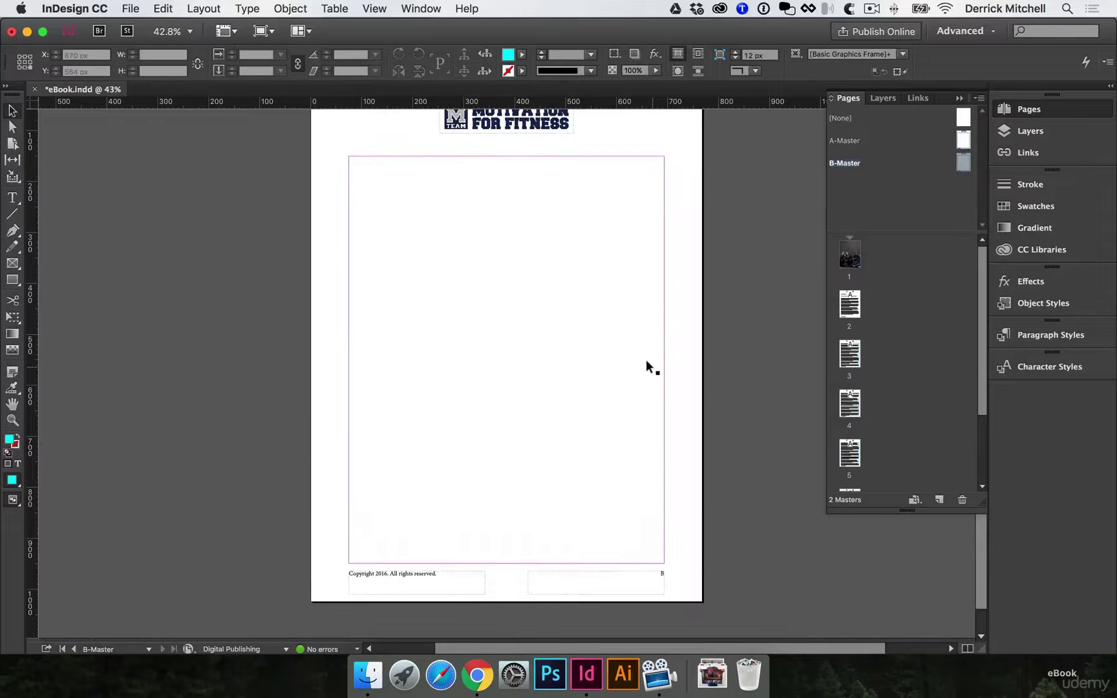
pyautogui.scroll(3, 646, 362)
pyautogui.click(506, 173)
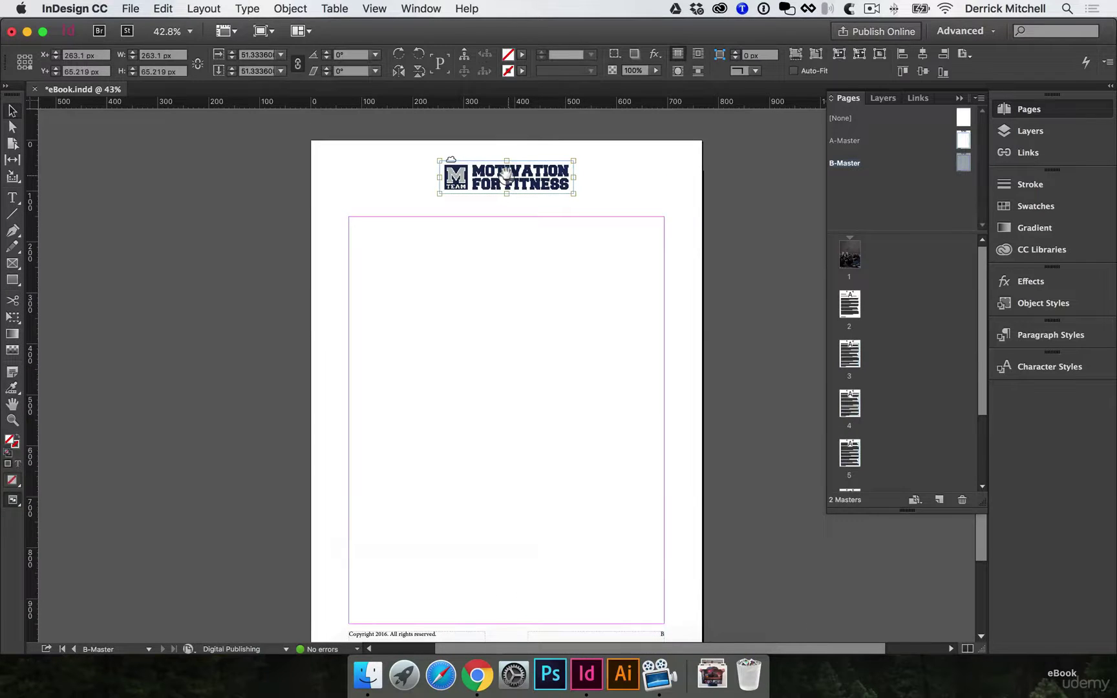
pyautogui.moveTo(506, 173); pyautogui.dragTo(528, 189)
pyautogui.moveTo(429, 155); pyautogui.dragTo(524, 222)
pyautogui.press('Delete')
pyautogui.scroll(-5, 568, 309)
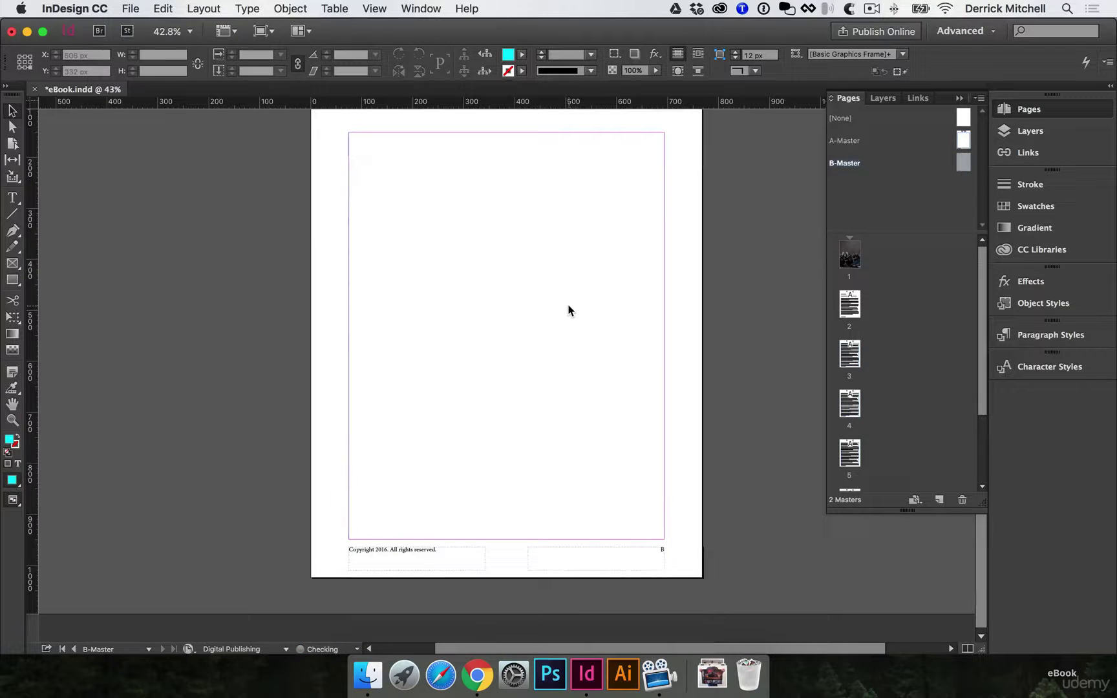
pyautogui.click(649, 555)
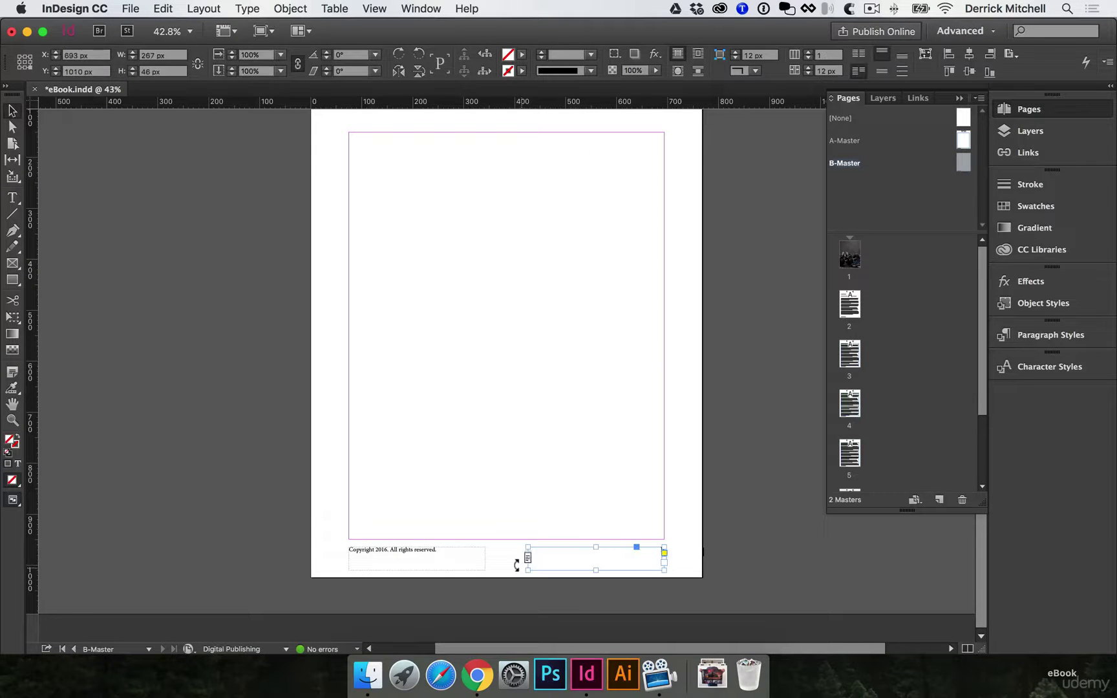
pyautogui.click(515, 501)
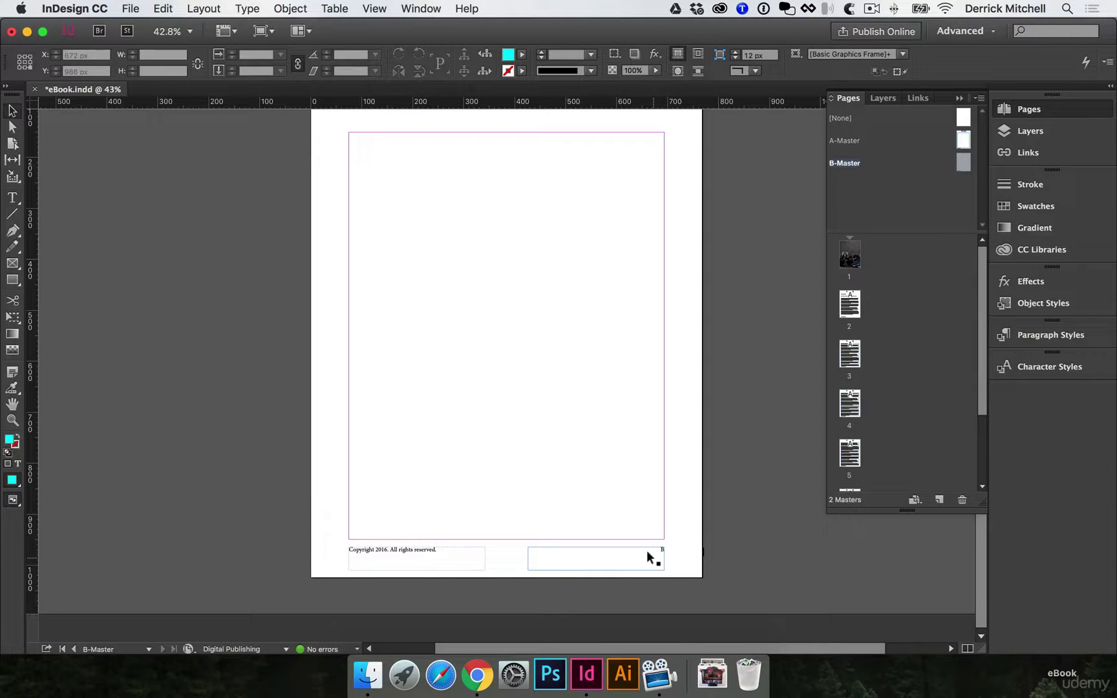
# Set B-Master's top margin to 500 px and add a horizontal ruler guide at 400 px
pyautogui.scroll(2, 646, 555)
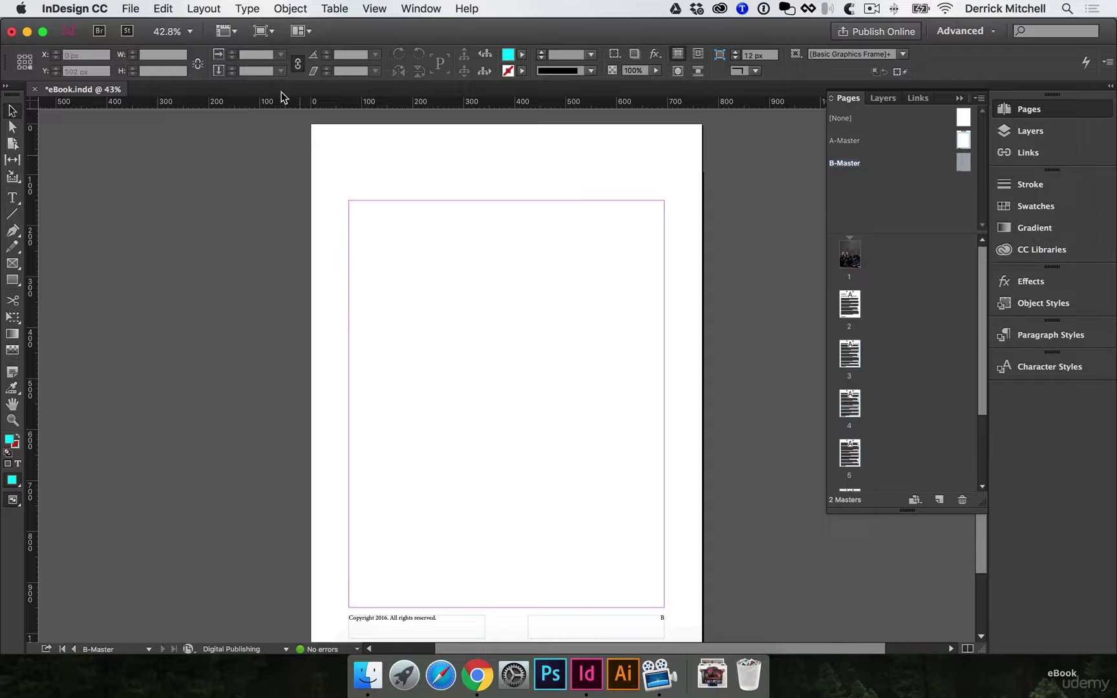
pyautogui.click(215, 8)
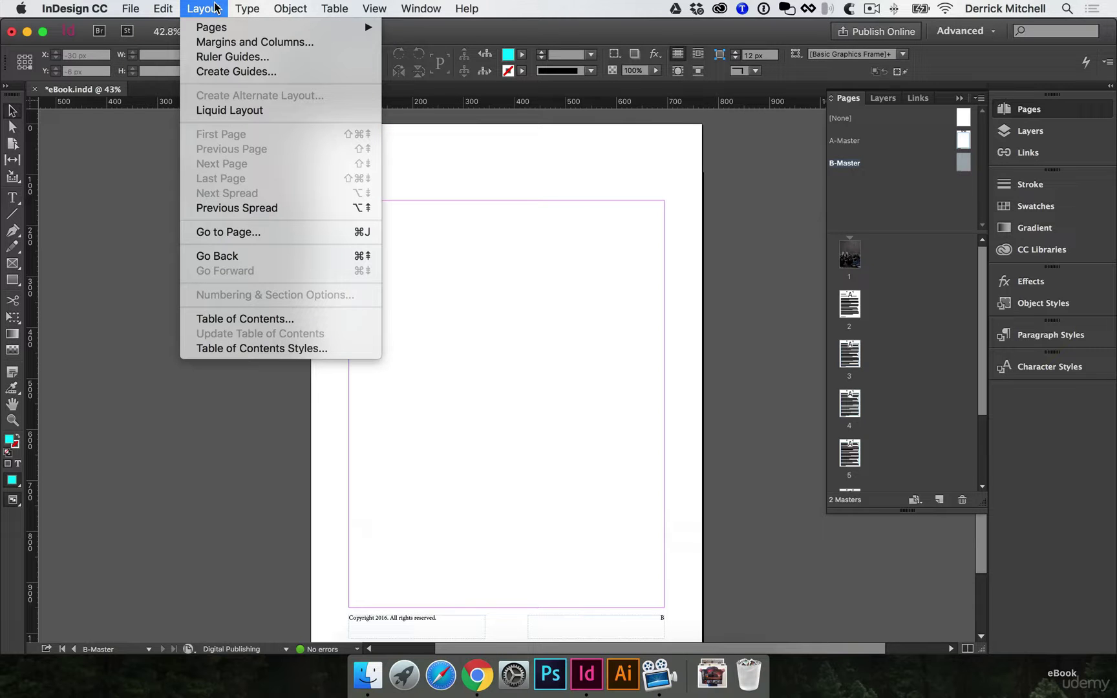
pyautogui.click(224, 43)
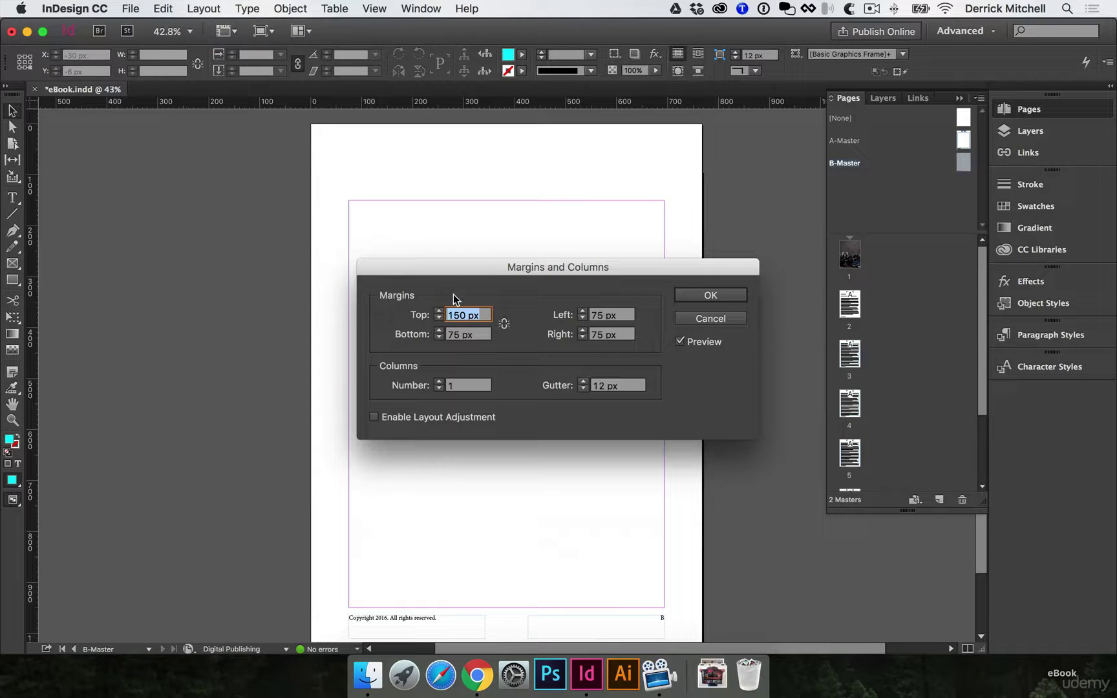
pyautogui.moveTo(454, 275); pyautogui.dragTo(570, 308)
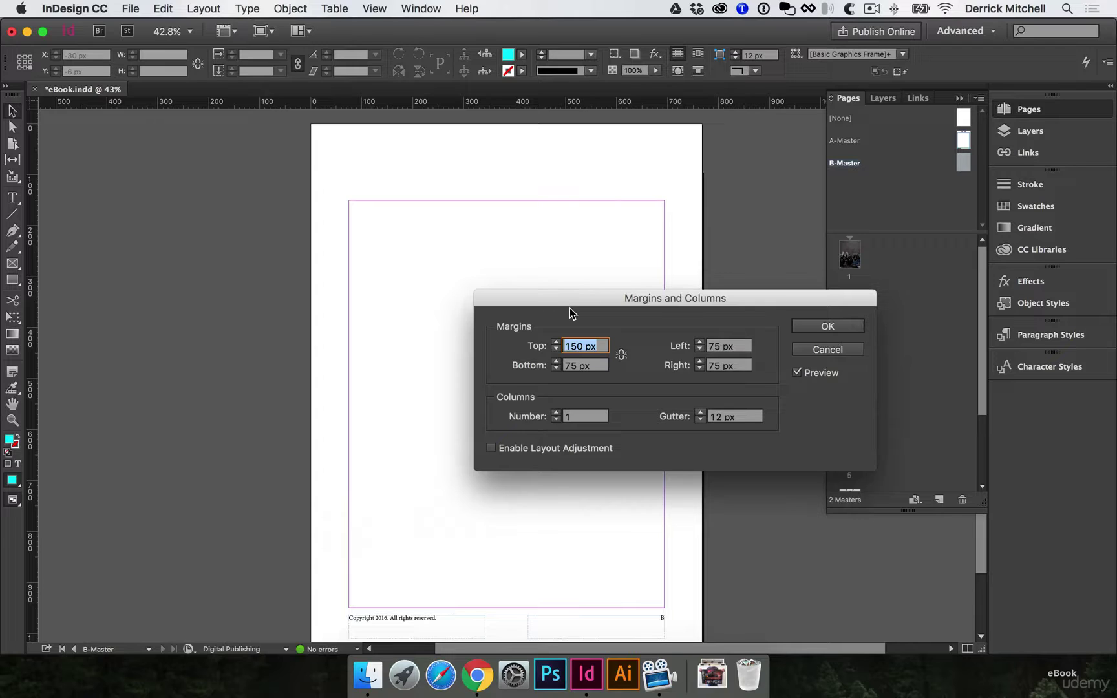
pyautogui.write('300')
pyautogui.press('Tab')
pyautogui.hotkey('shift', 'Tab')
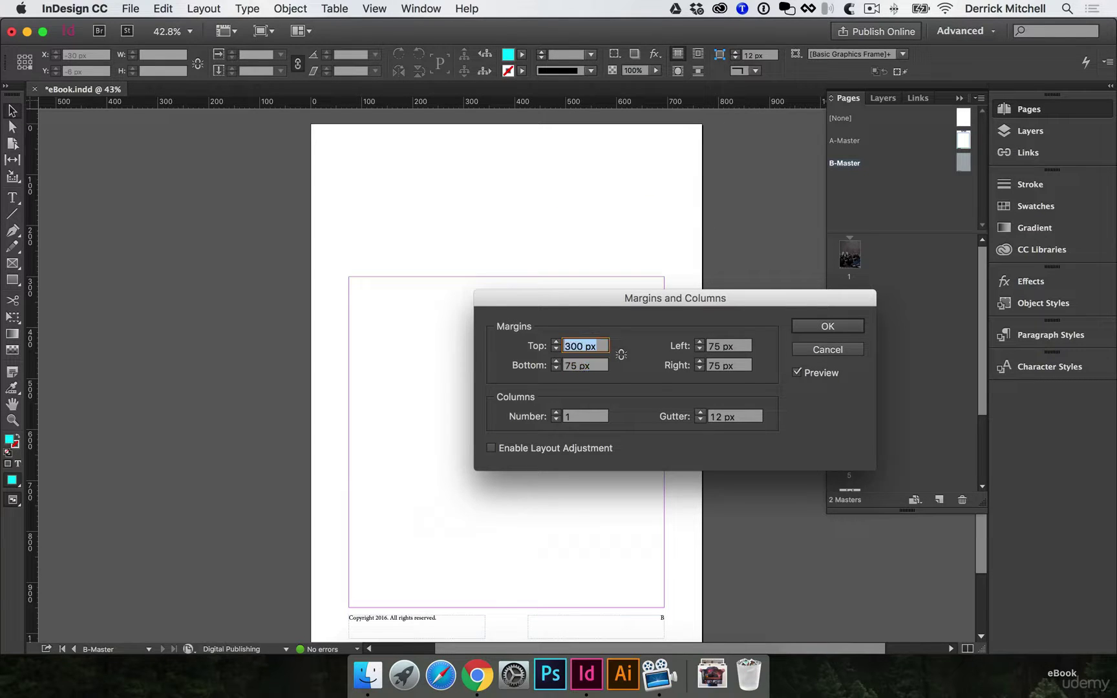
pyautogui.write('500 px')
pyautogui.press('Tab')
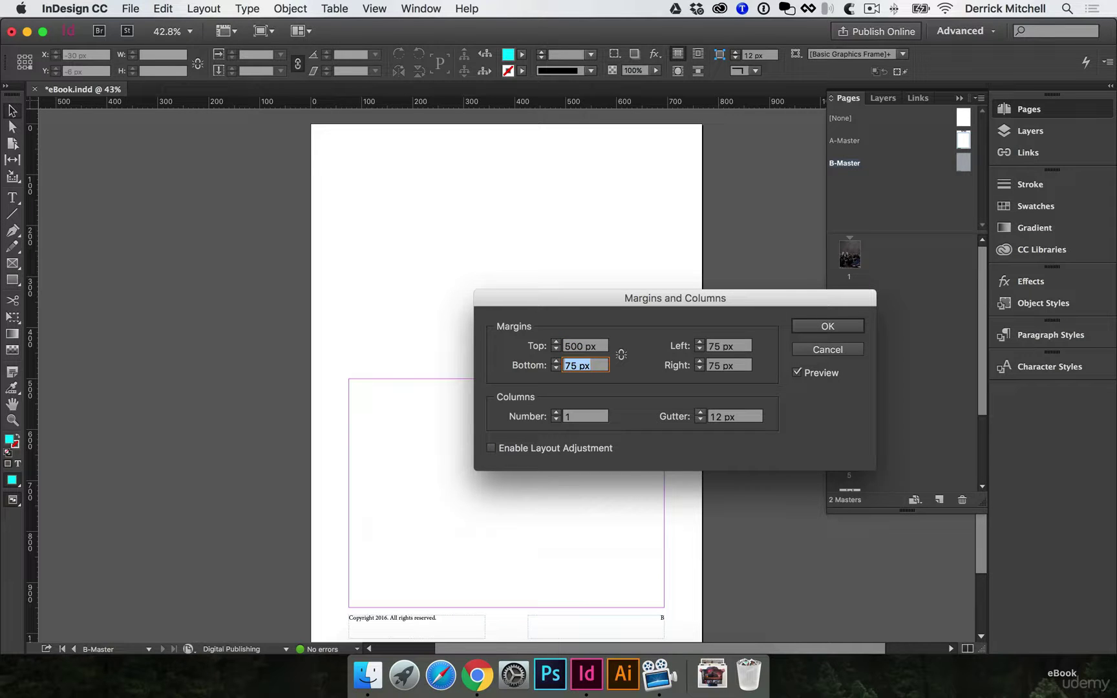
pyautogui.click(801, 324)
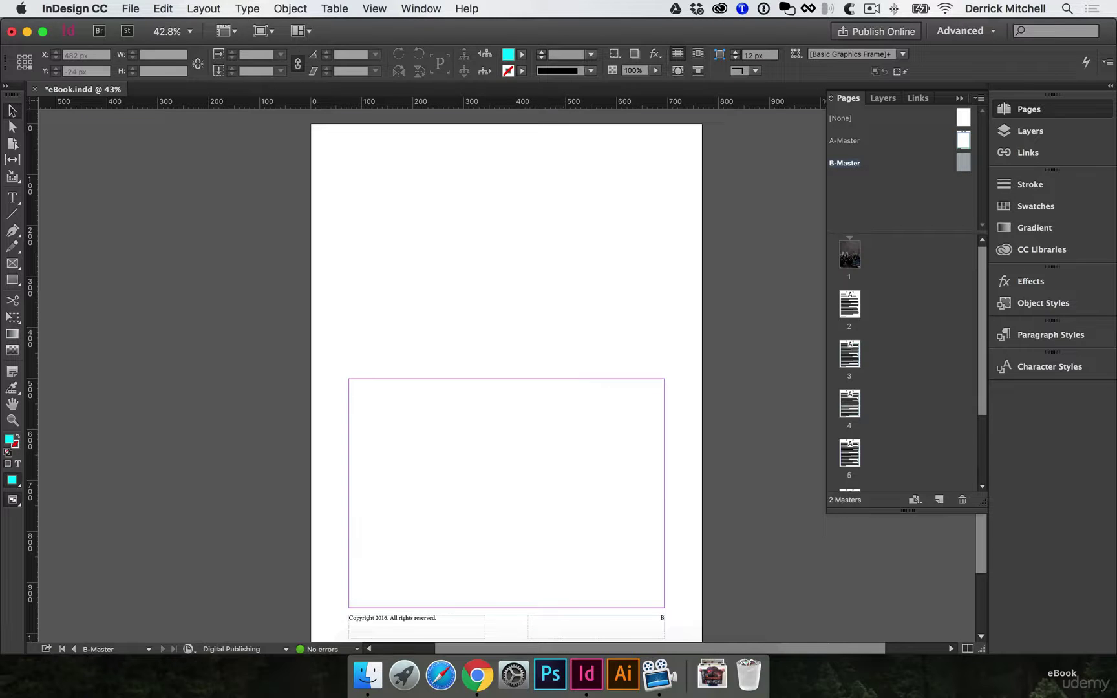
pyautogui.moveTo(557, 104); pyautogui.dragTo(548, 328)
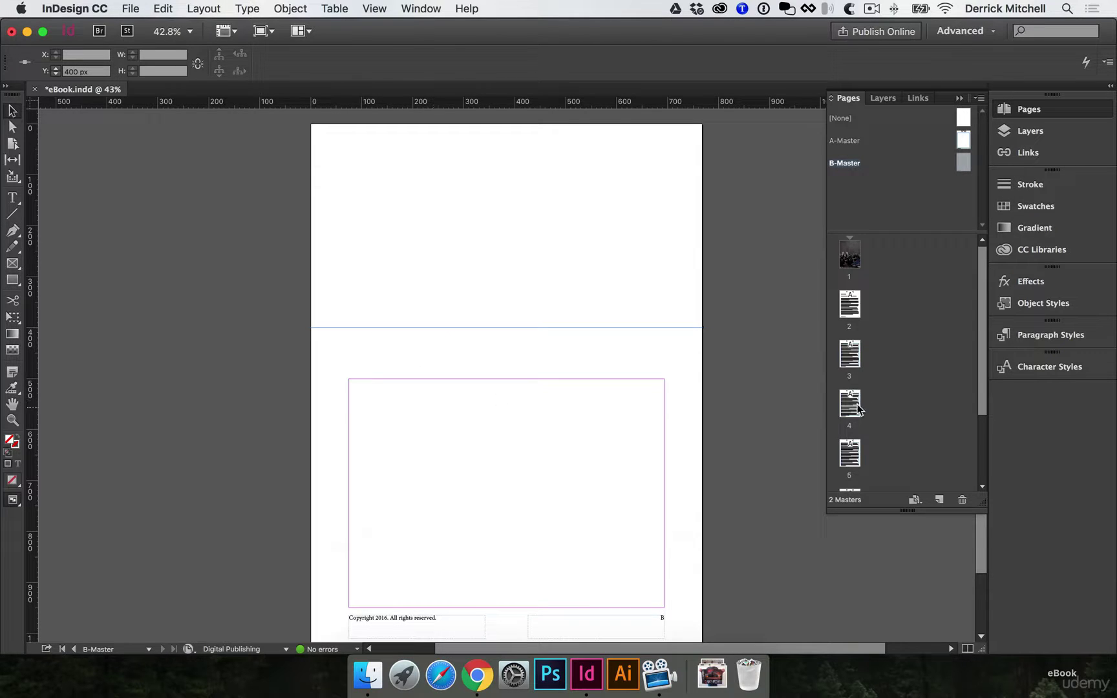
# Apply B-Master to page 2
pyautogui.doubleClick(850, 305)
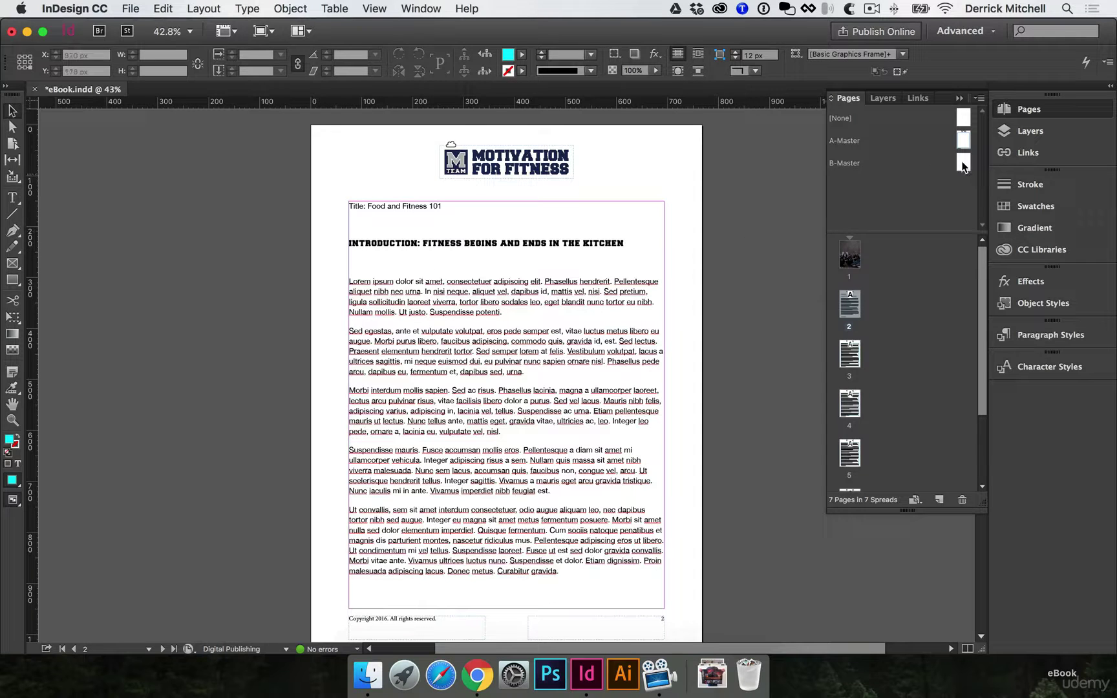
pyautogui.moveTo(963, 165); pyautogui.dragTo(847, 304)
pyautogui.moveTo(845, 303); pyautogui.dragTo(849, 312)
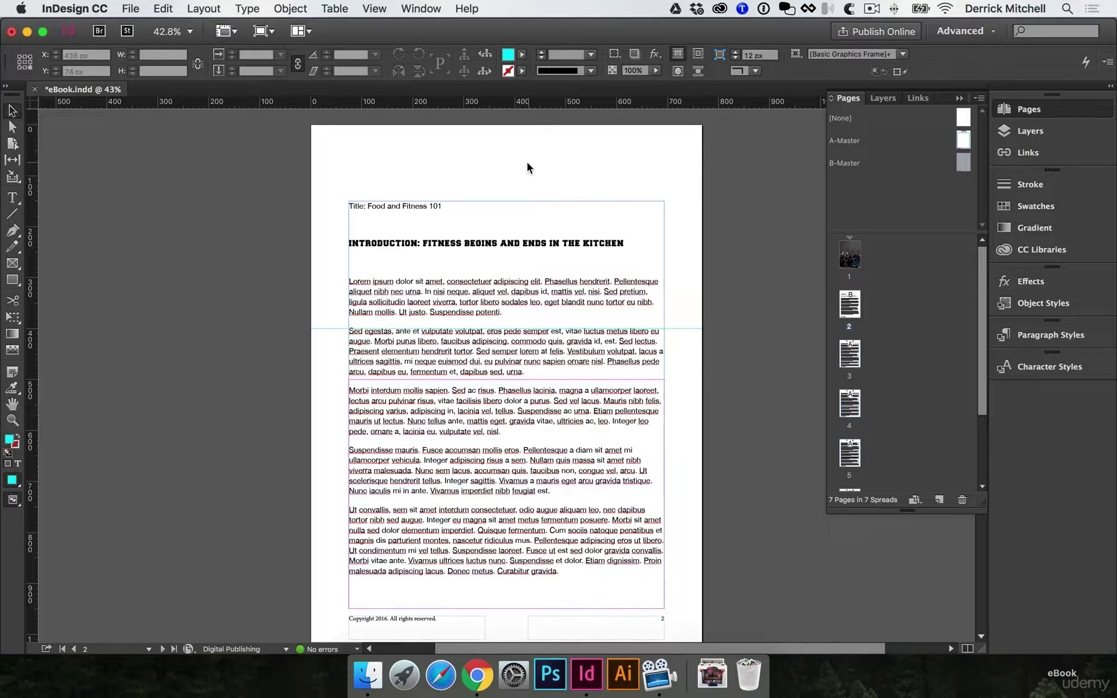
# Shorten page 2's body text frame from above so its top edge aligns with the 500 px margin
pyautogui.click(503, 288)
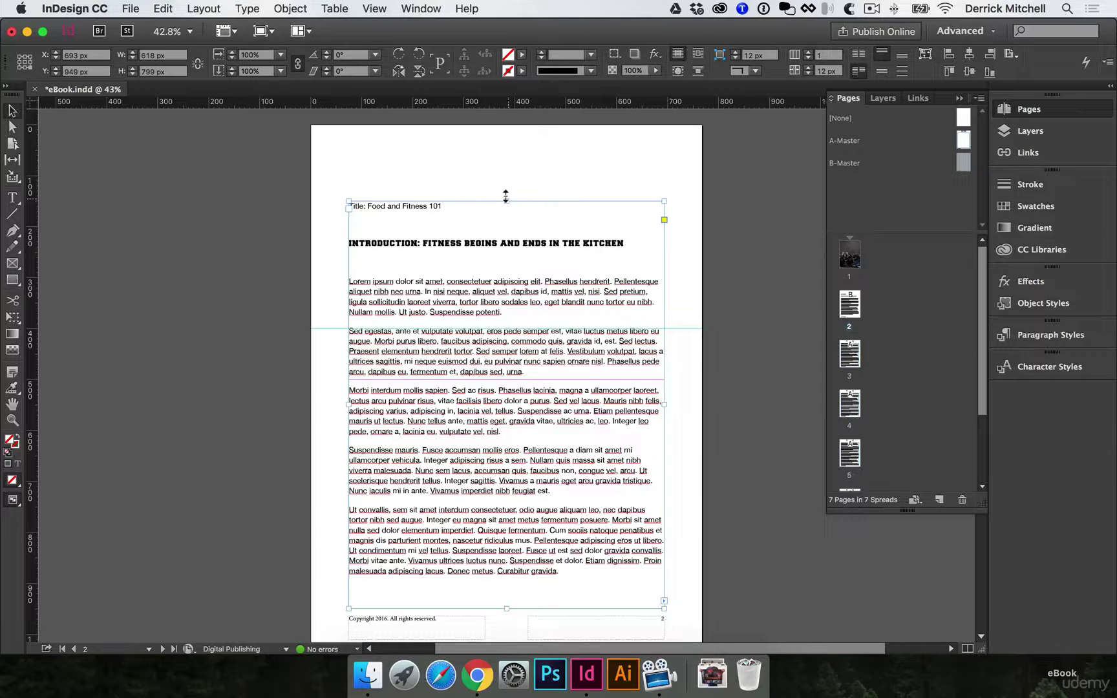
pyautogui.moveTo(505, 196); pyautogui.dragTo(511, 378)
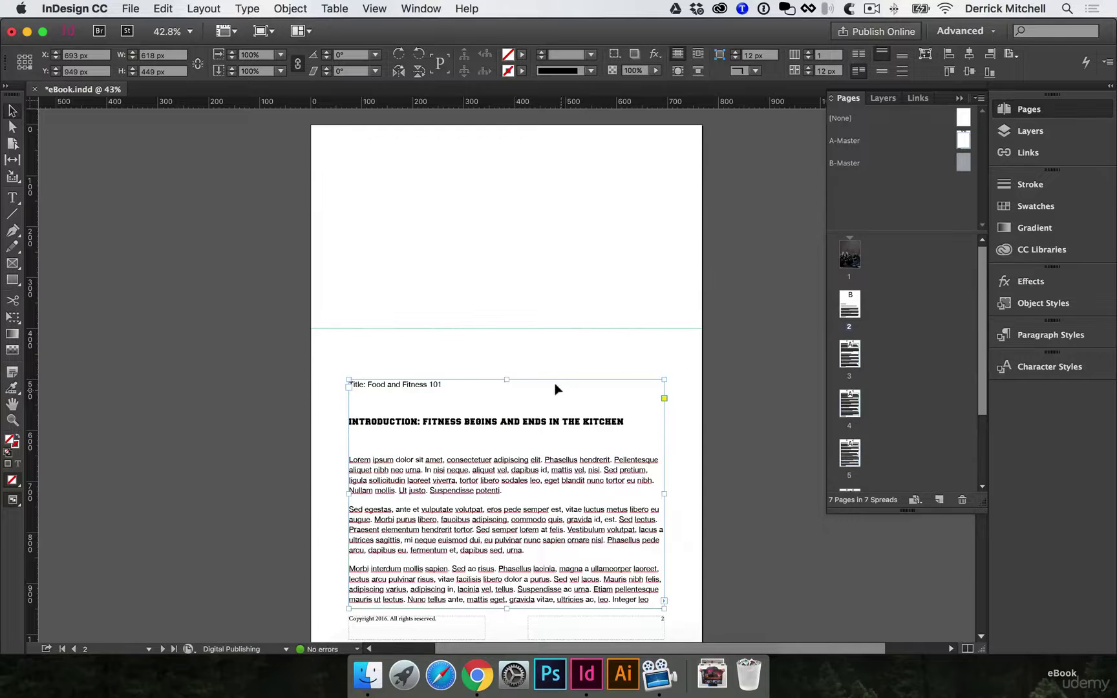
pyautogui.click(453, 326)
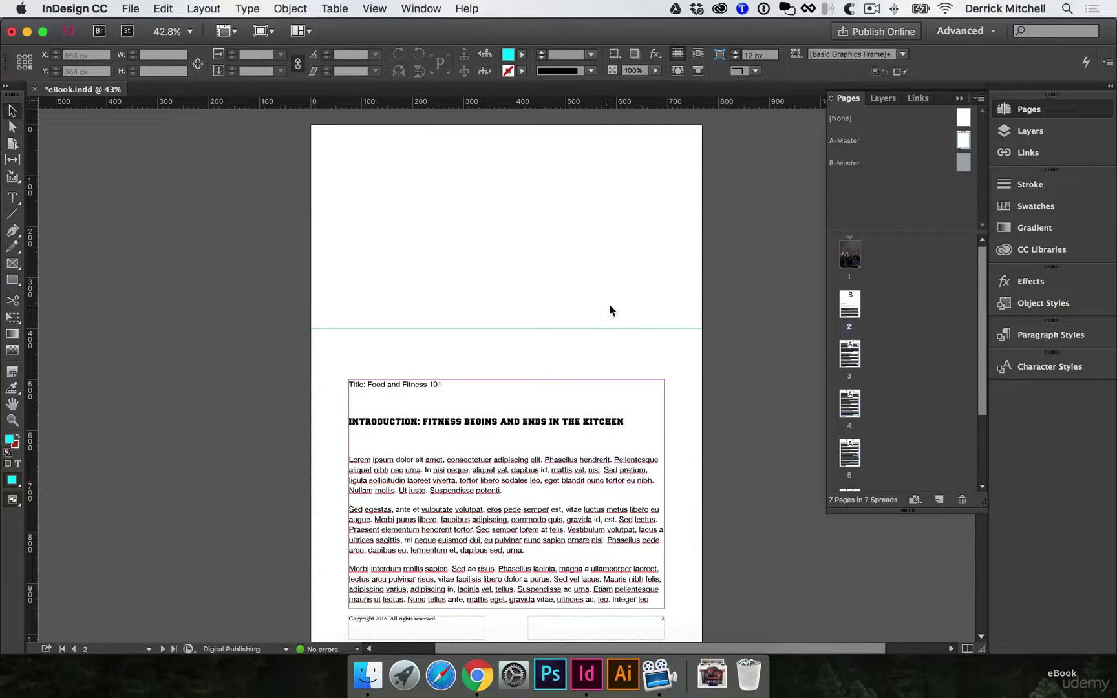
# Place the vegetable-cutting library image across the full width at the top of page 2 and crop its frame to 400 px high
pyautogui.click(1041, 250)
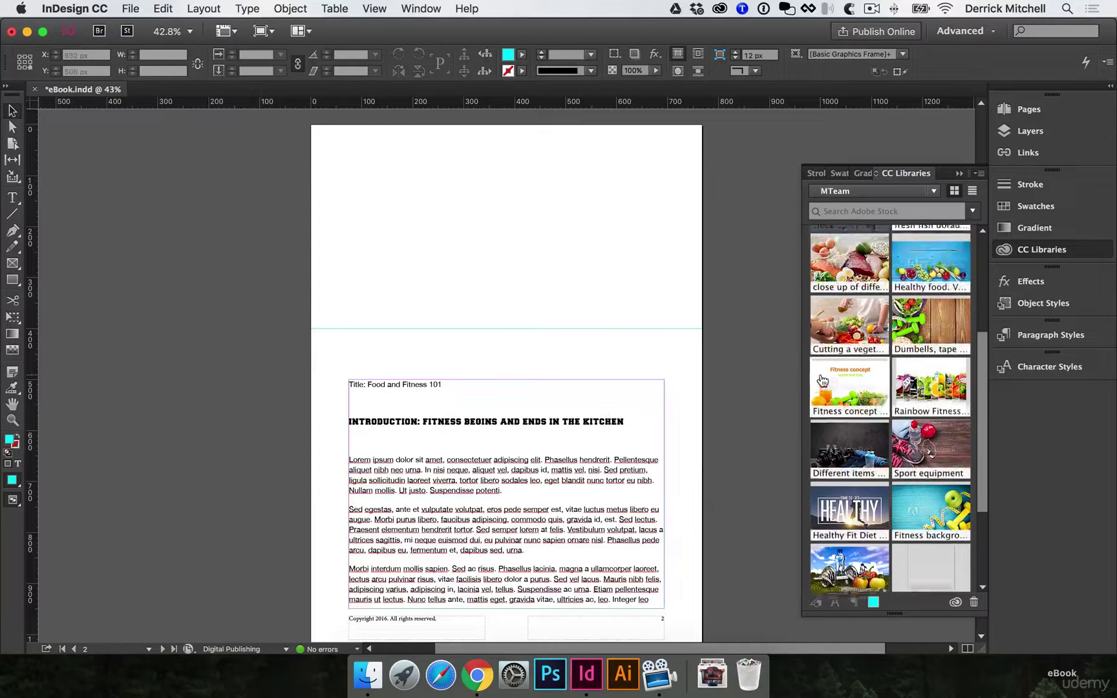
pyautogui.moveTo(873, 327); pyautogui.dragTo(702, 324)
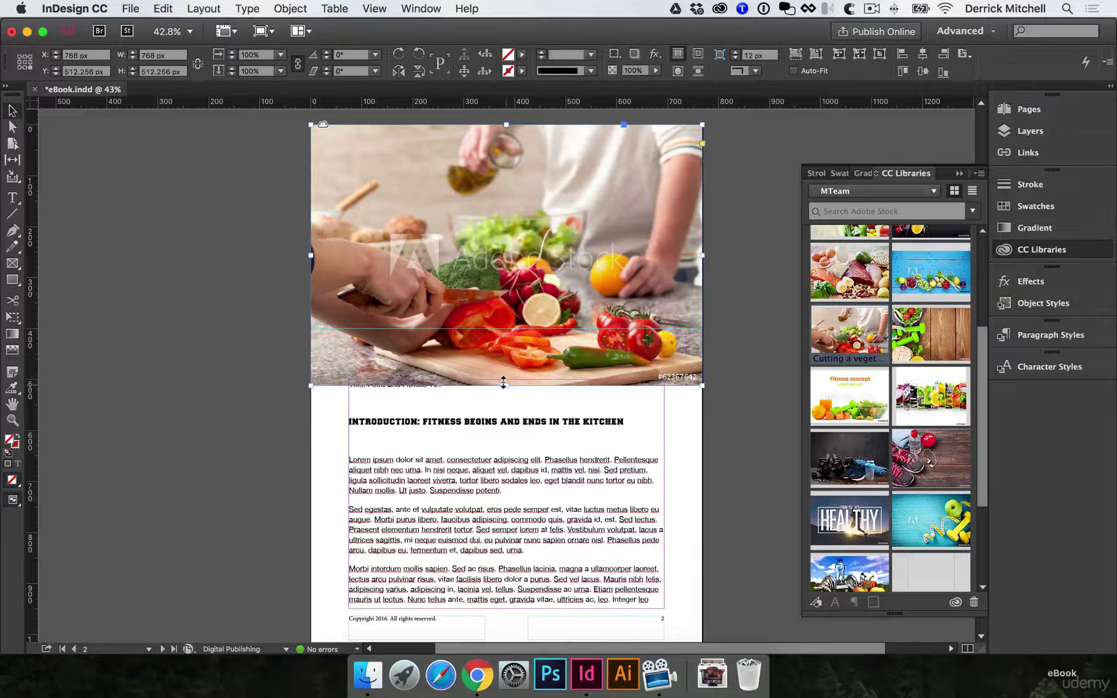
pyautogui.moveTo(504, 382); pyautogui.dragTo(506, 328)
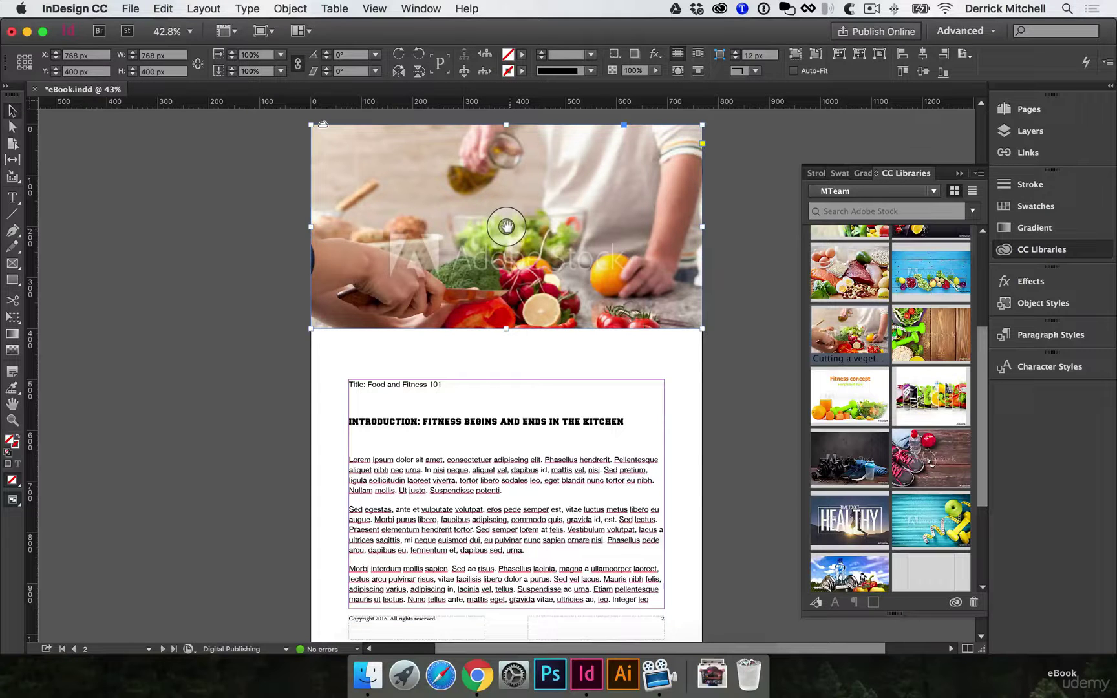
# Shift the vegetable-cutting picture upward within its frame to show more of the vegetables, and collapse the CC Libraries panel
pyautogui.moveTo(506, 222); pyautogui.dragTo(506, 195)
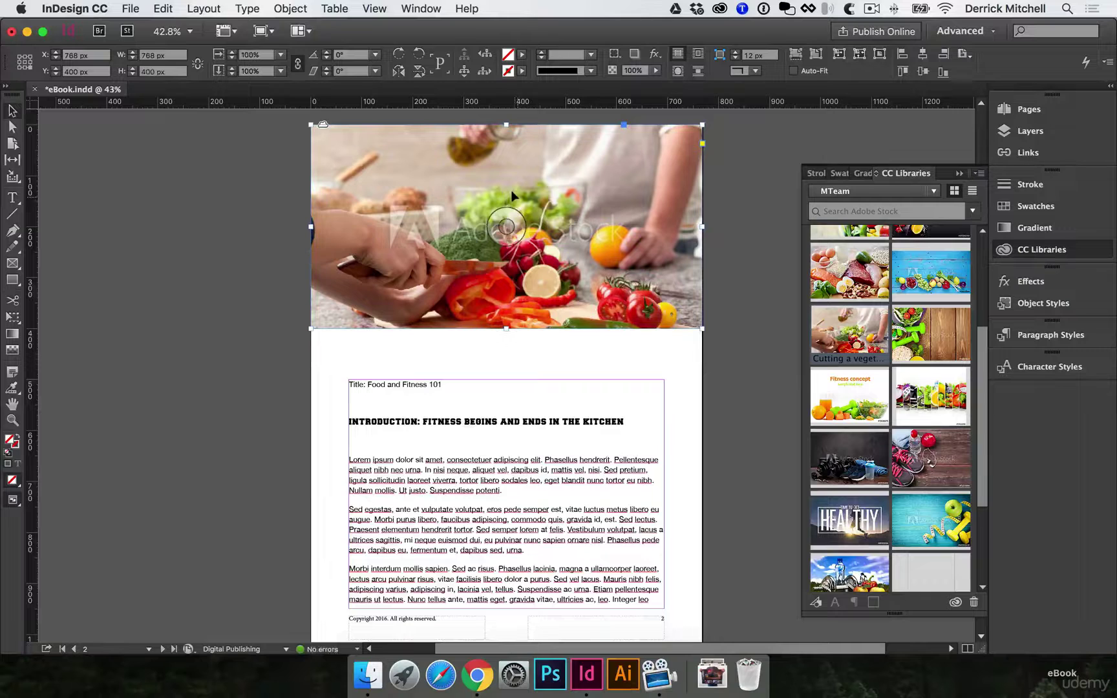
pyautogui.click(596, 339)
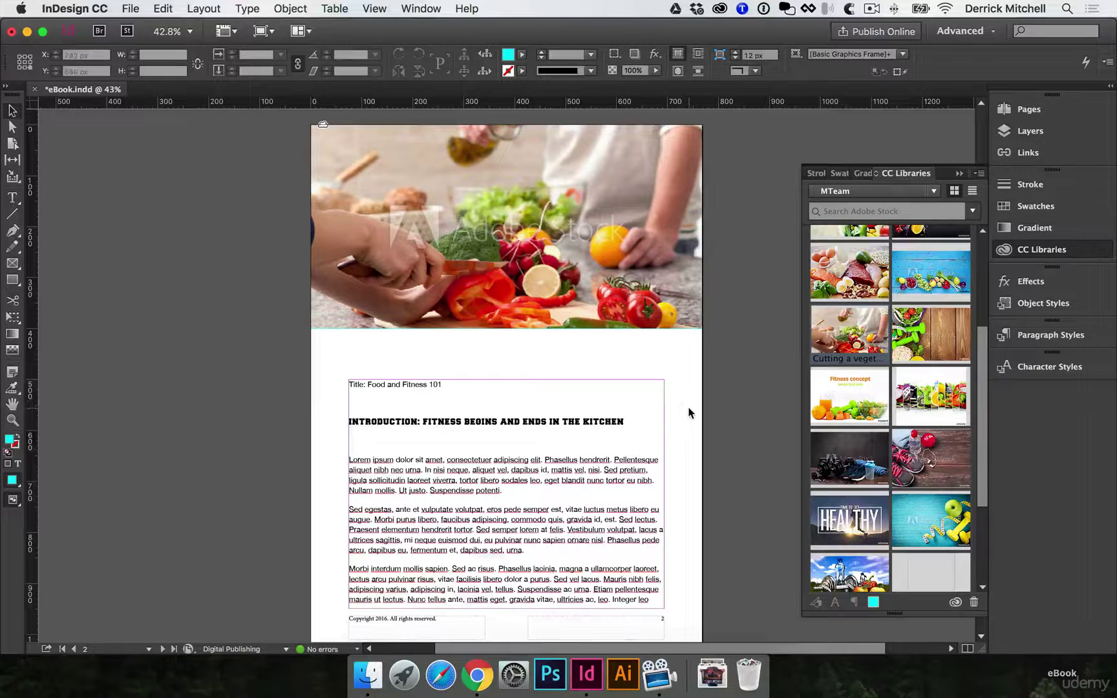
pyautogui.click(1008, 250)
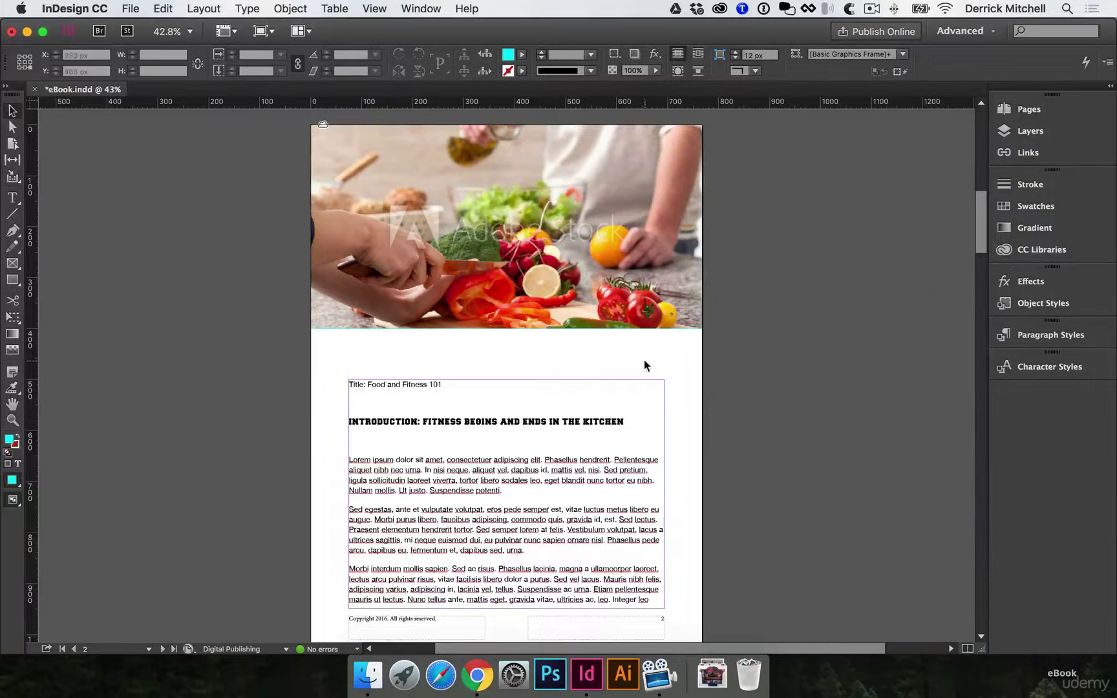
# Compare the layout of page 3 with the image-topped layout of page 2
pyautogui.scroll(-2, 644, 365)
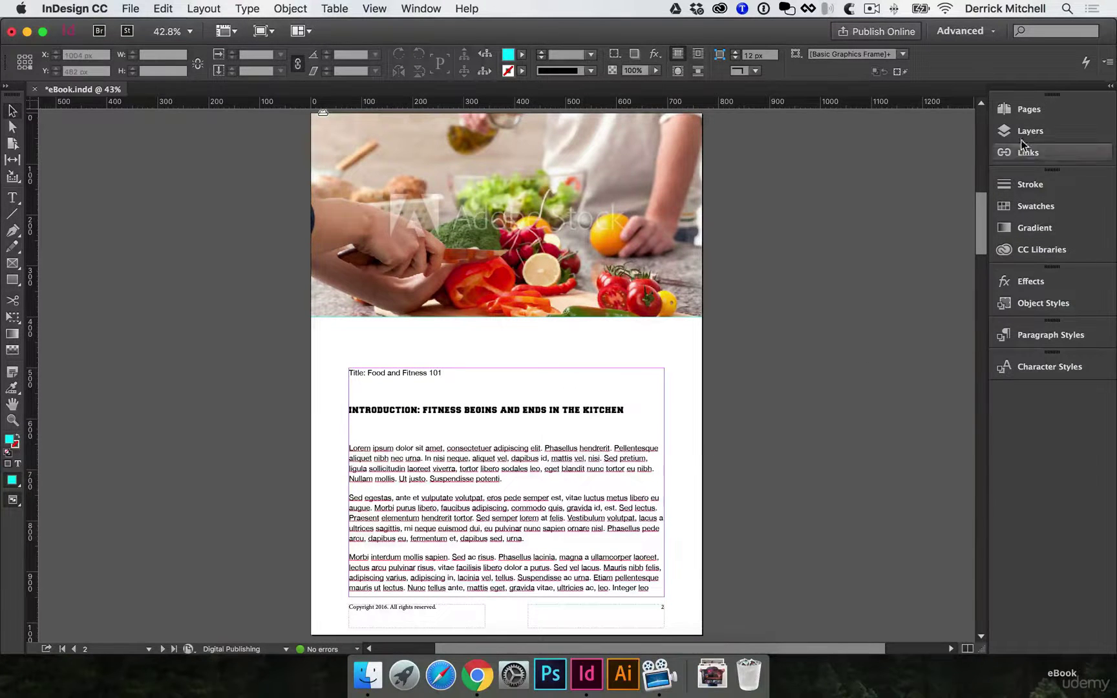
pyautogui.click(1027, 110)
pyautogui.doubleClick(852, 359)
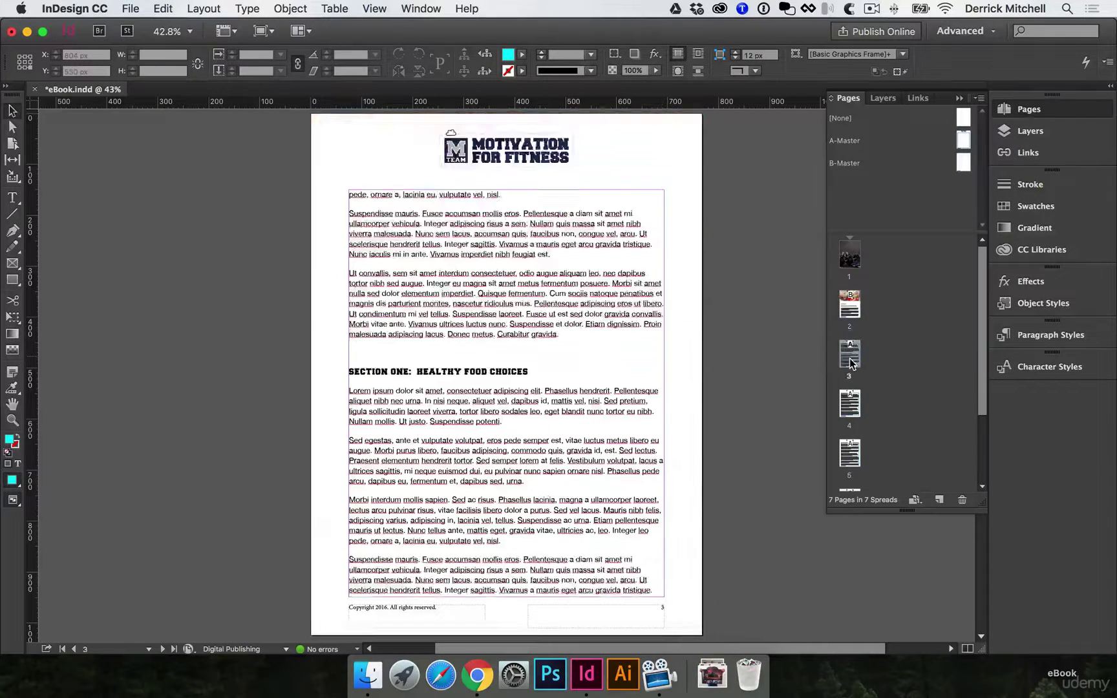
pyautogui.scroll(10, 562, 408)
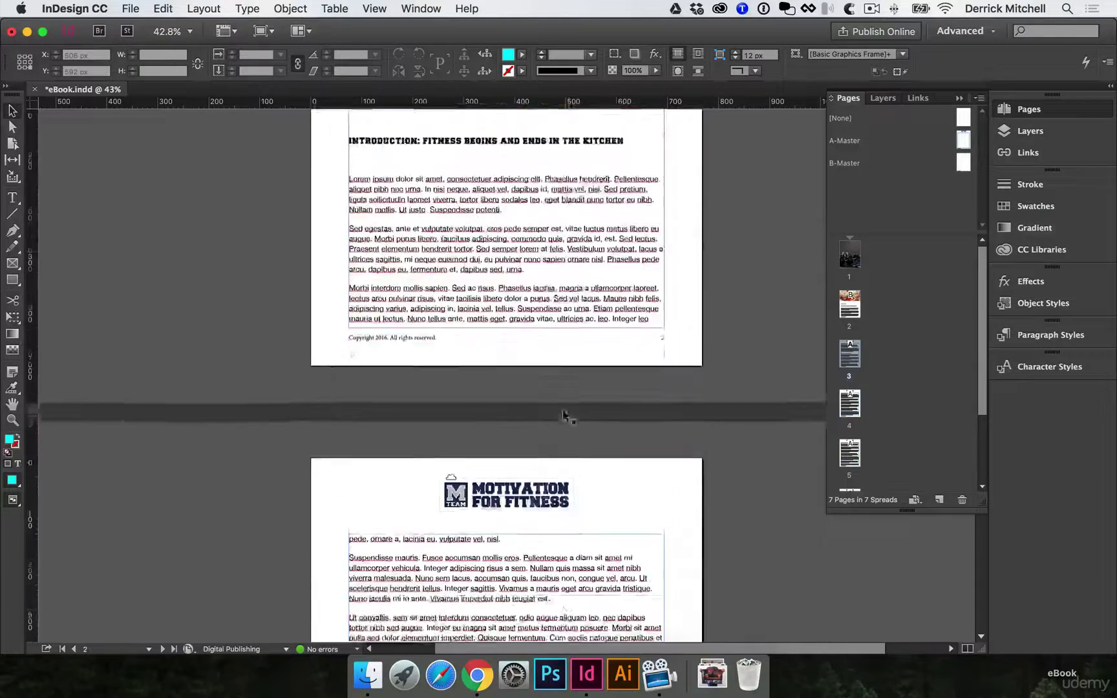
pyautogui.scroll(2, 571, 387)
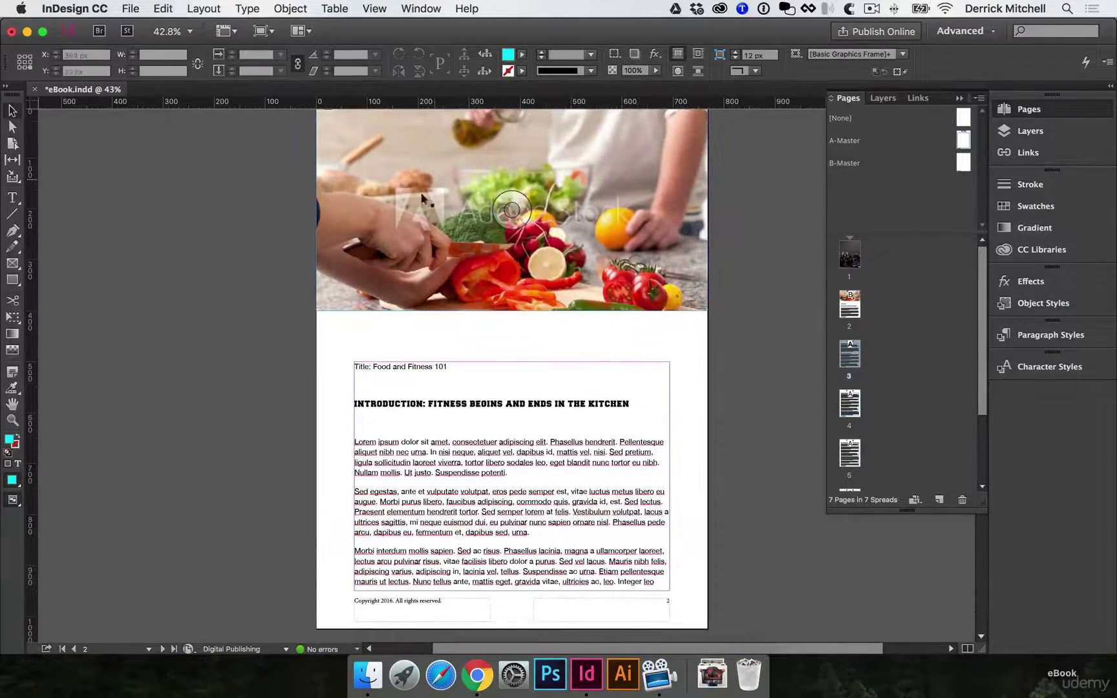
pyautogui.scroll(-10, 607, 417)
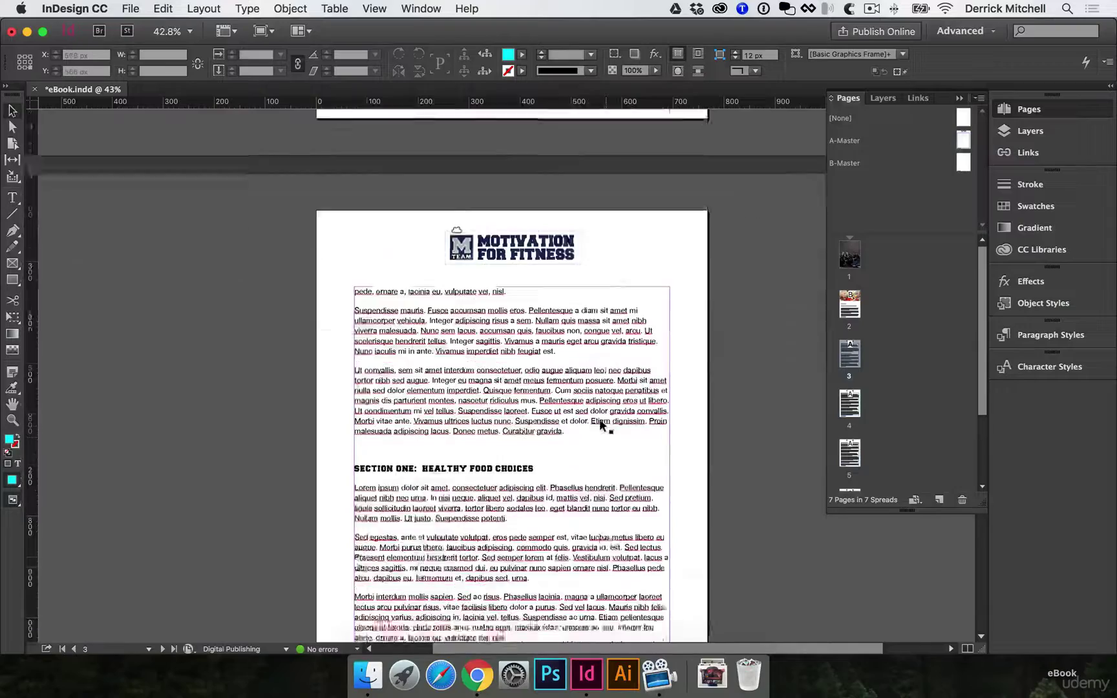
# Review pages 3 to 7 to see where the section headings fall within the running body text
pyautogui.scroll(-15, 599, 420)
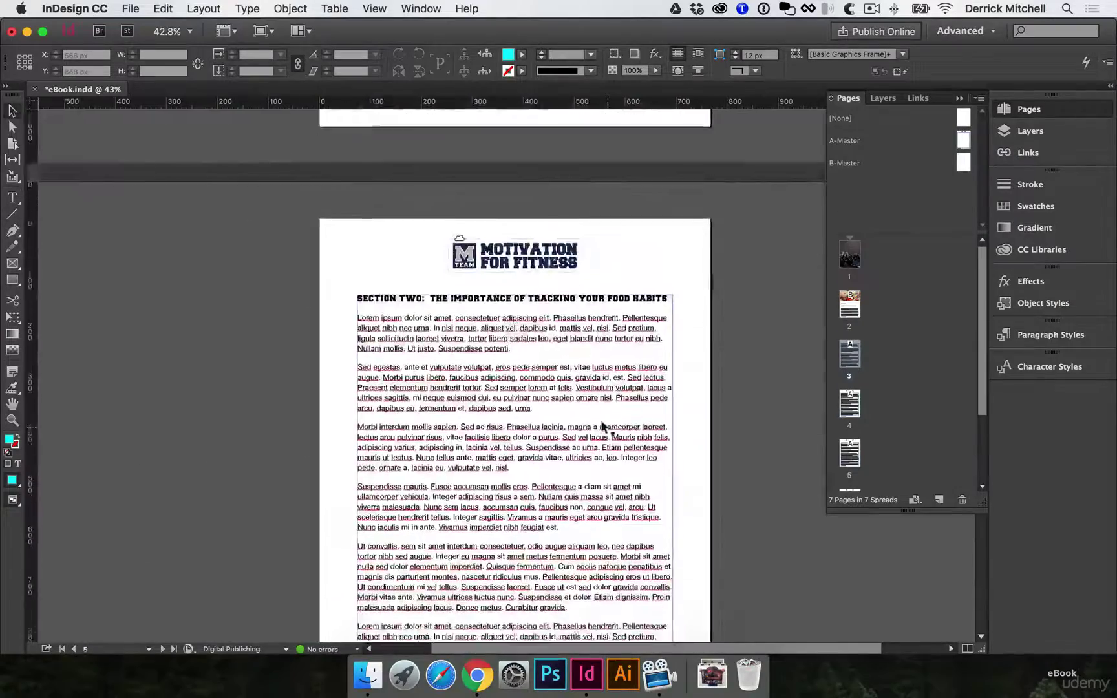
pyautogui.scroll(-15, 600, 429)
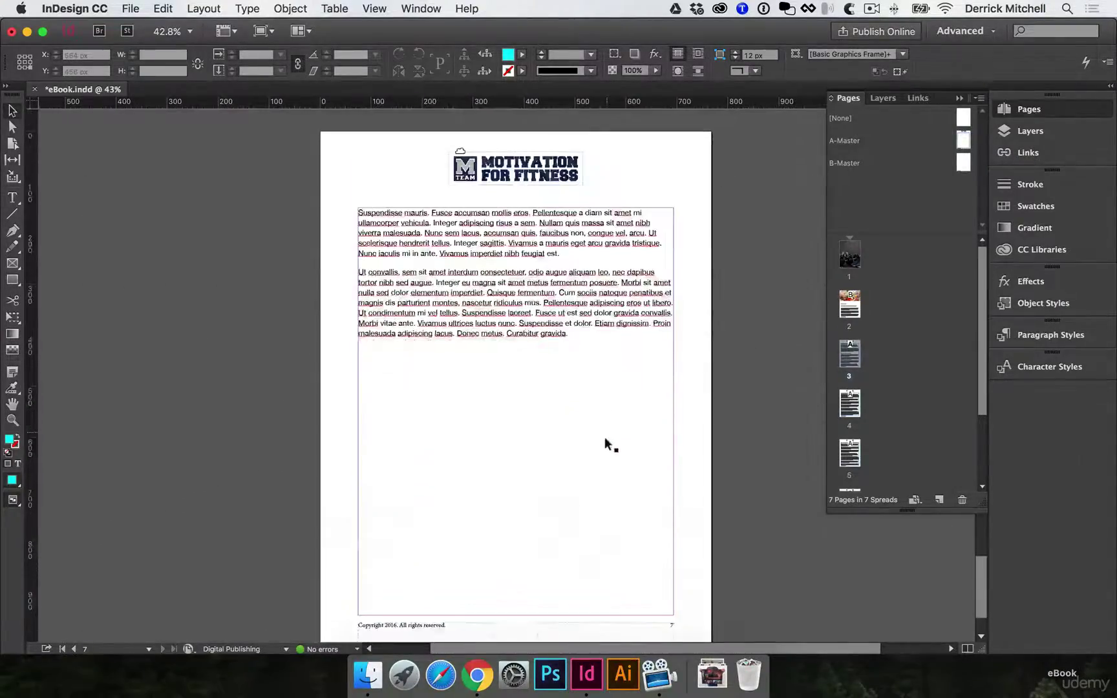
pyautogui.scroll(20, 623, 452)
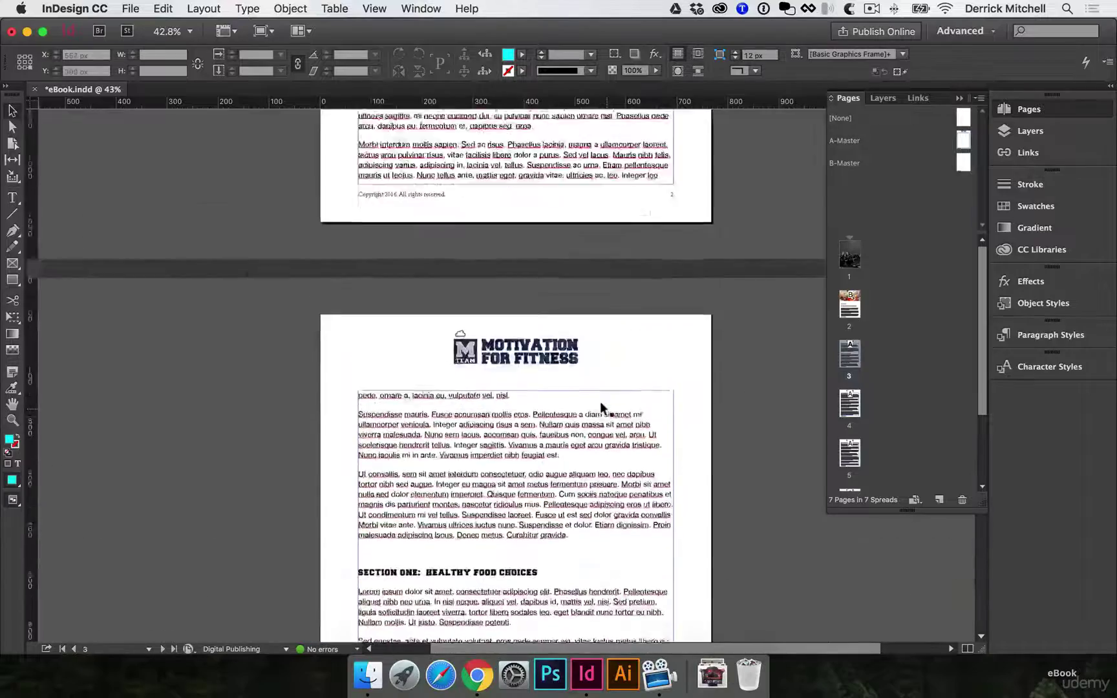
pyautogui.scroll(5, 601, 406)
pyautogui.scroll(-12, 601, 405)
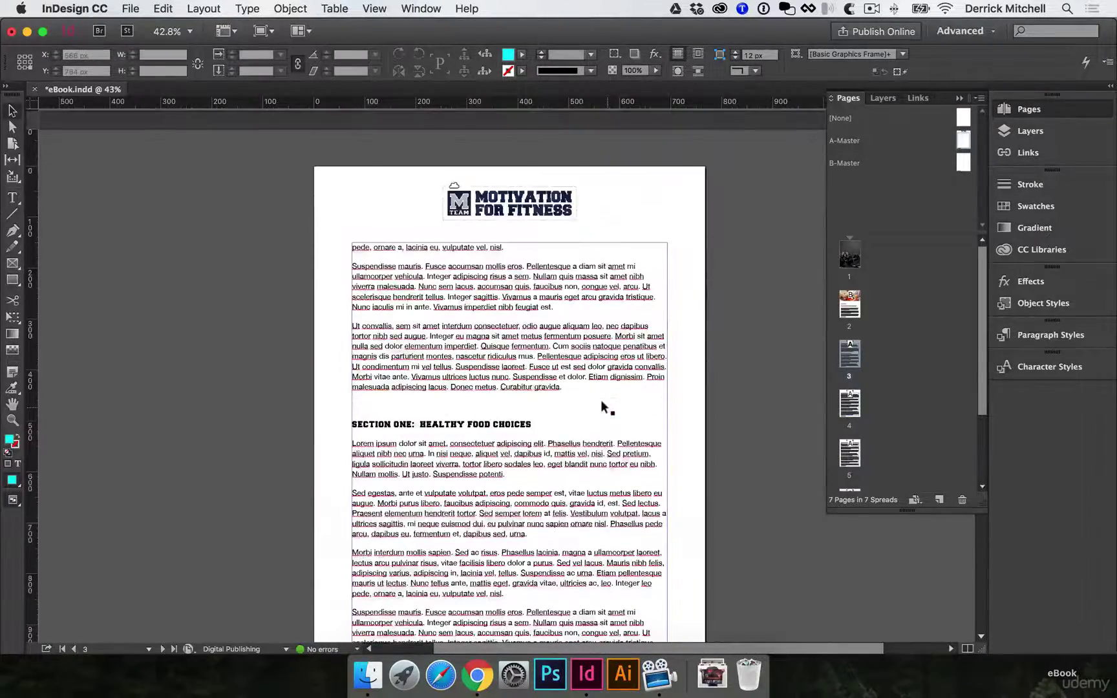
pyautogui.scroll(-5, 601, 403)
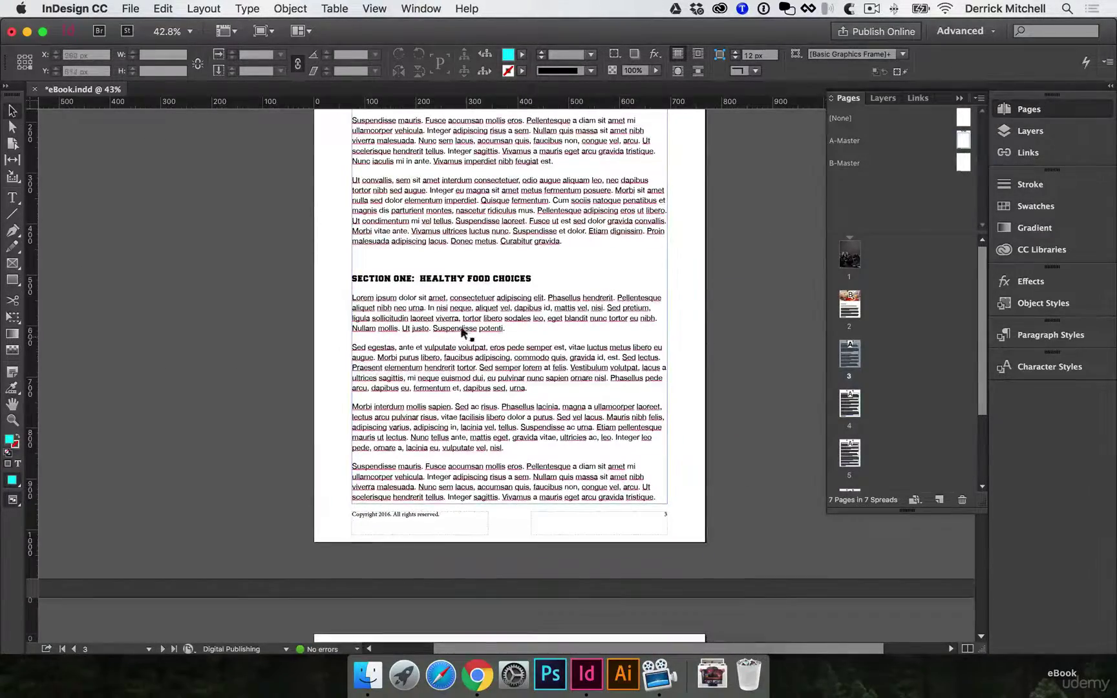
pyautogui.click(435, 296)
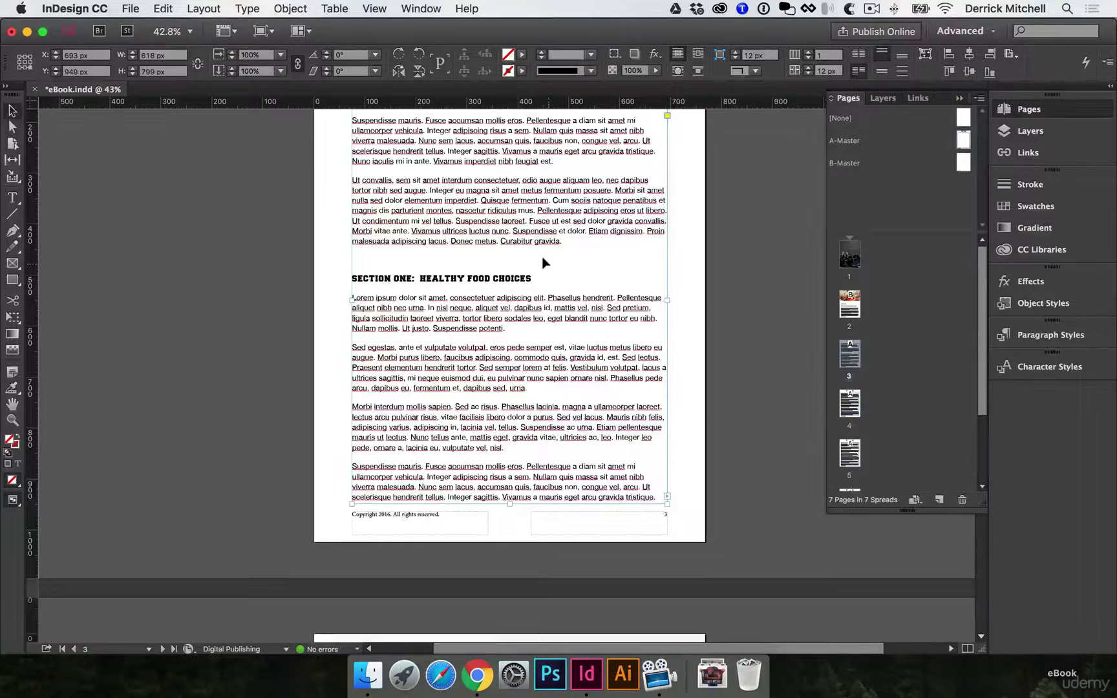
pyautogui.scroll(1, 543, 262)
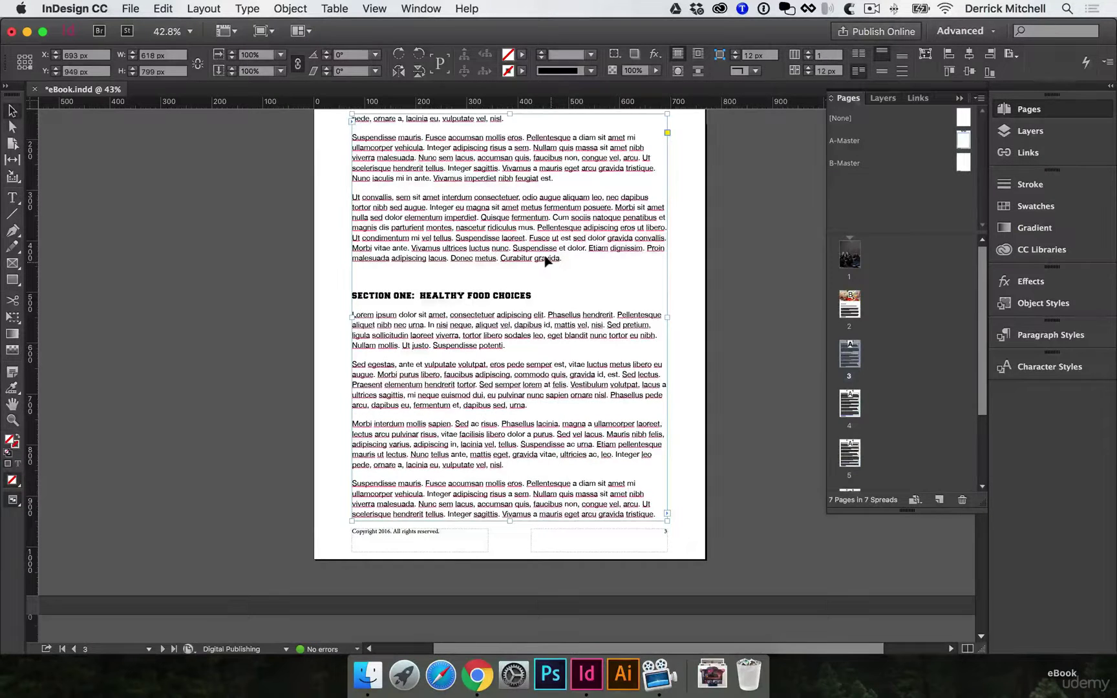
pyautogui.click(742, 297)
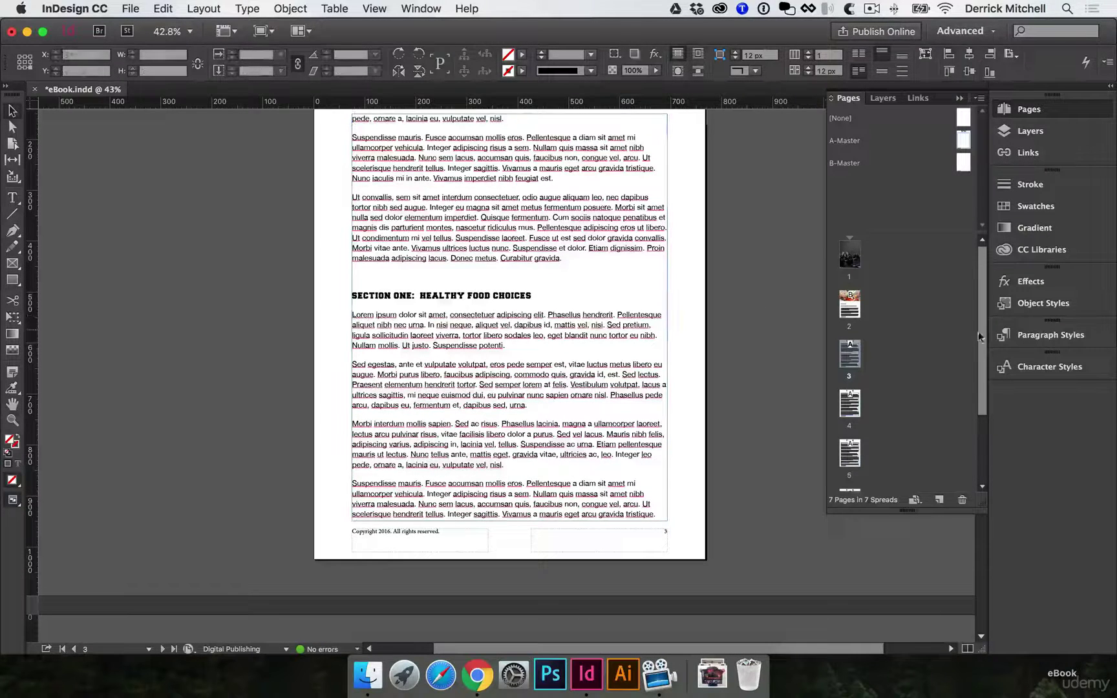
# Change the keep options of the H1 paragraph style so that its paragraphs start on the next page
pyautogui.click(1039, 335)
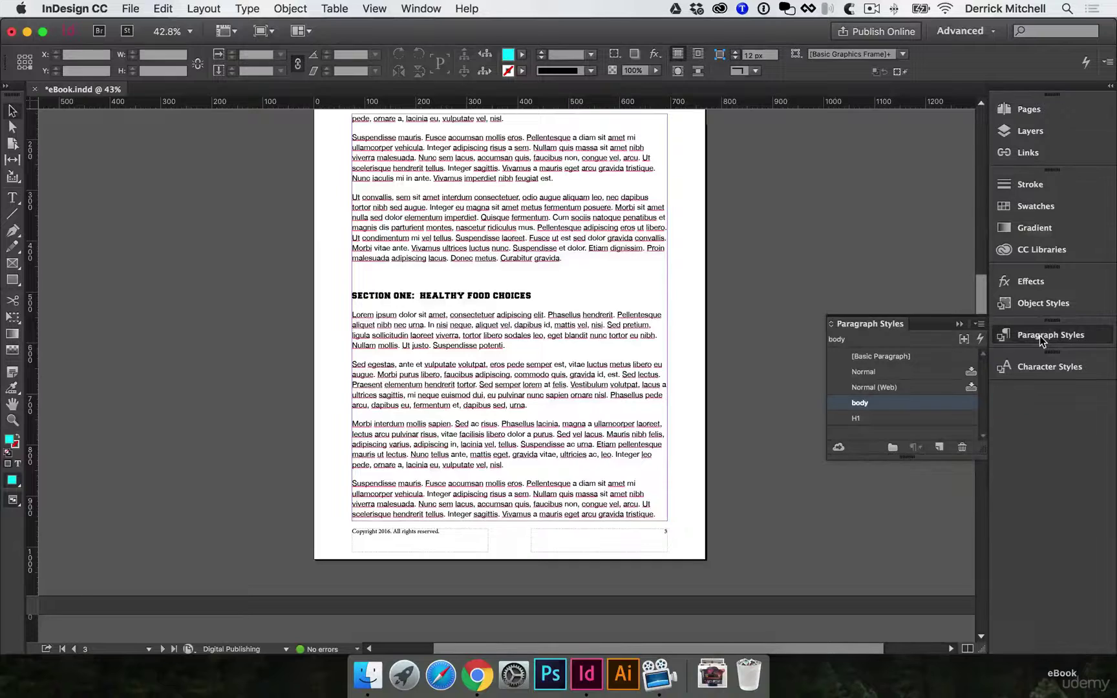
pyautogui.doubleClick(913, 418)
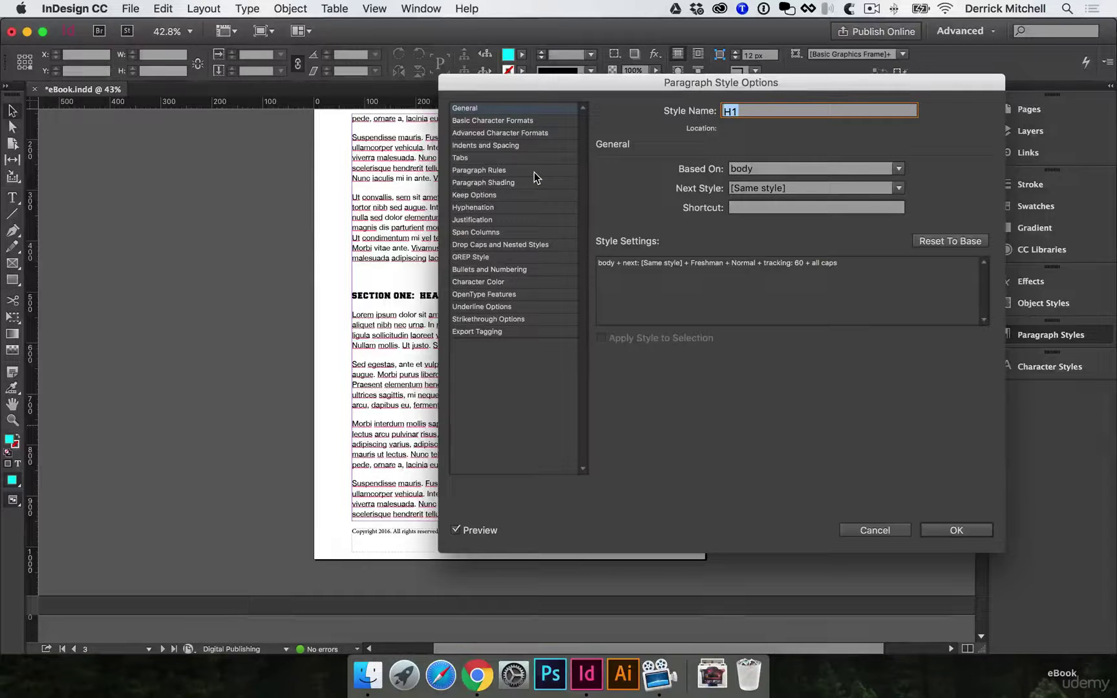
pyautogui.press('Tab')
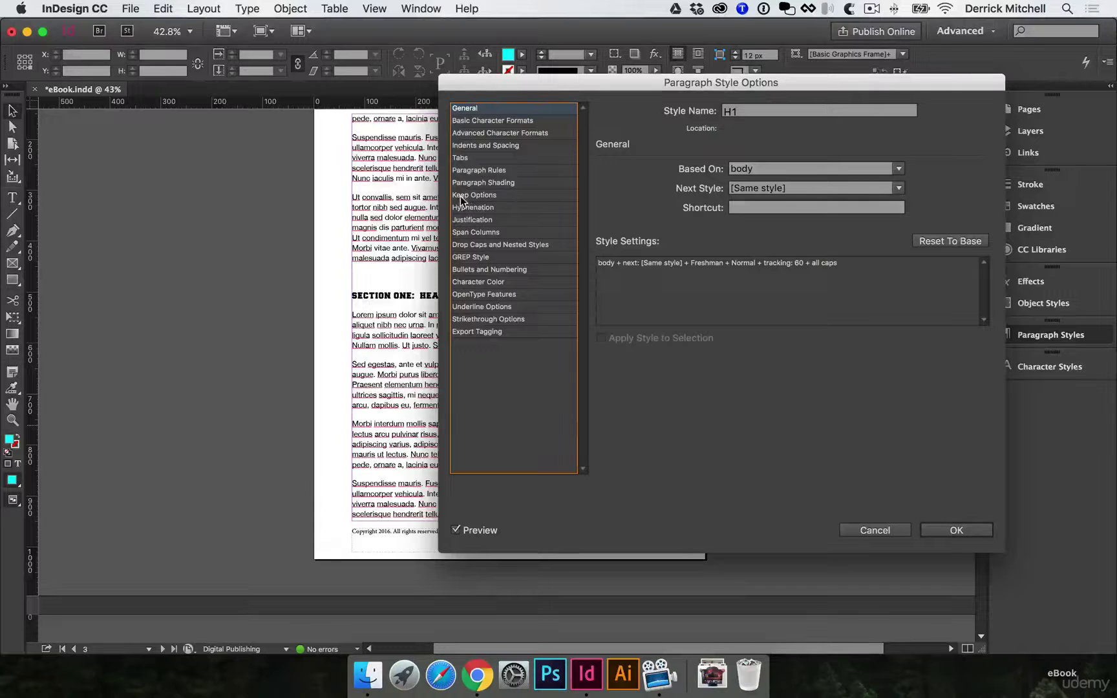
pyautogui.click(519, 193)
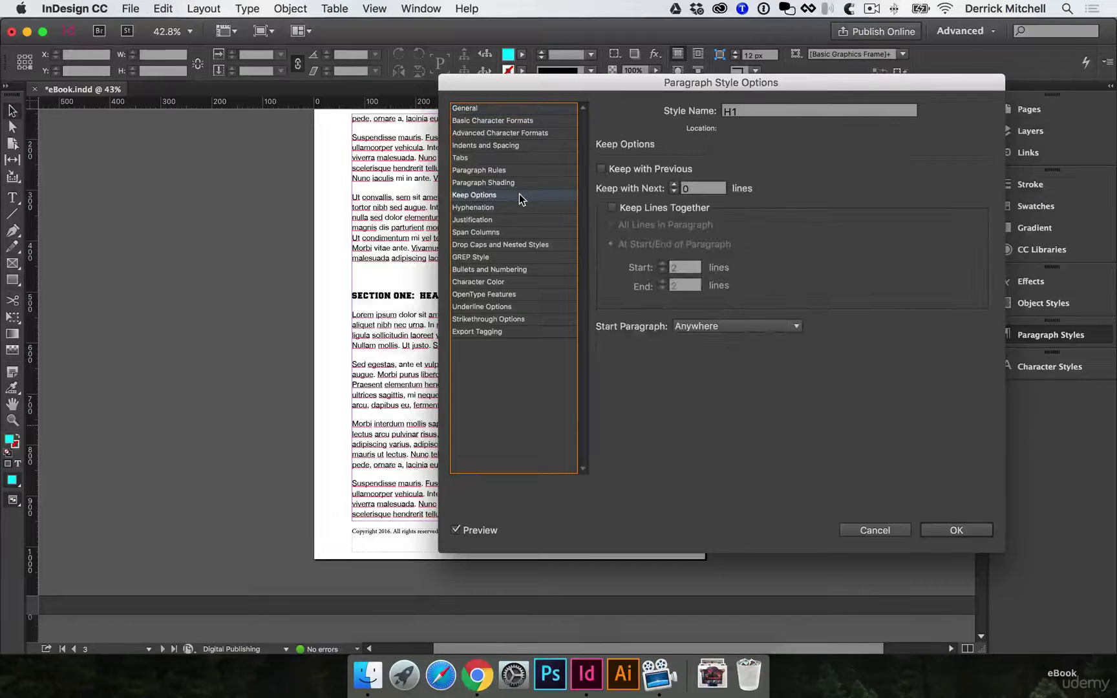
pyautogui.click(705, 326)
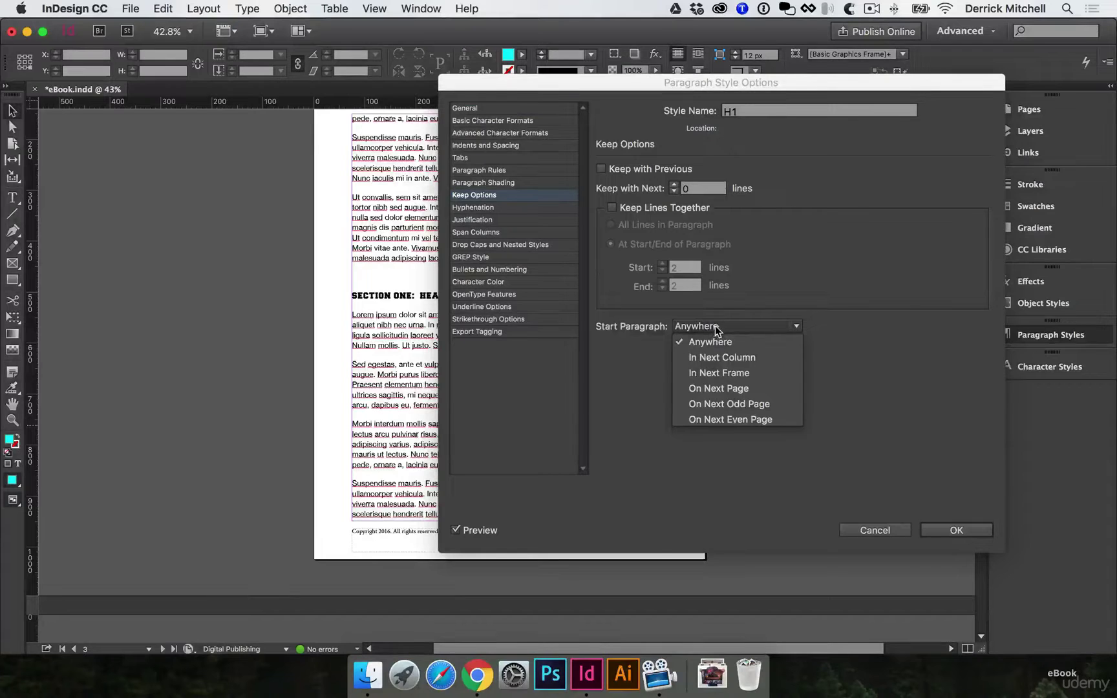
pyautogui.click(723, 389)
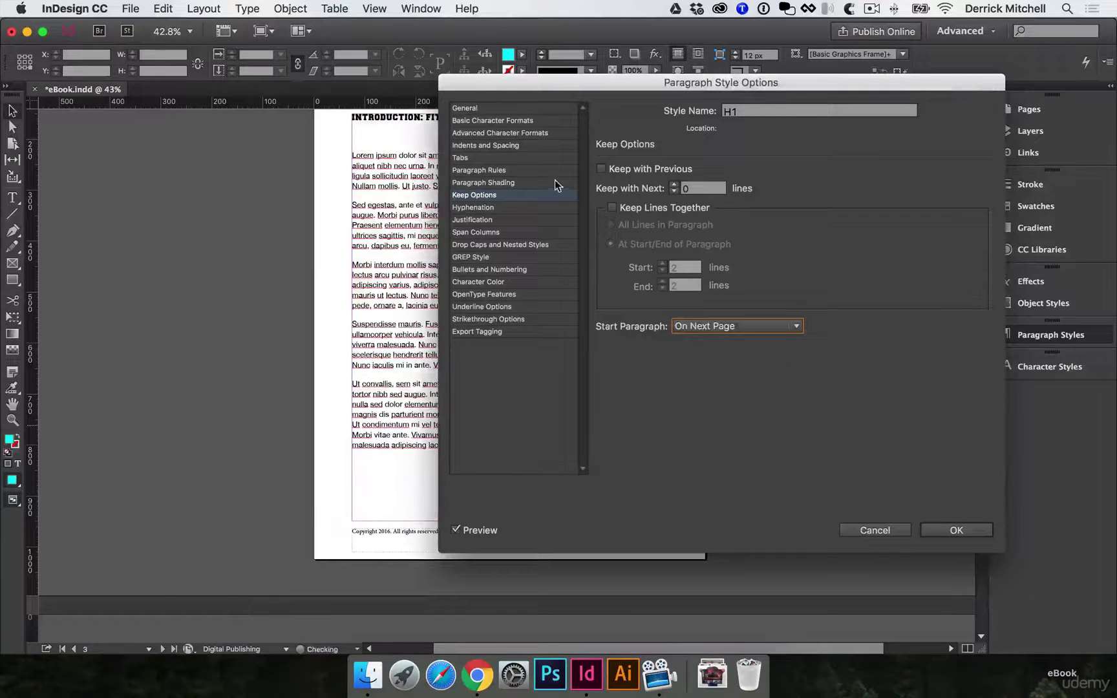
pyautogui.moveTo(529, 87); pyautogui.dragTo(741, 122)
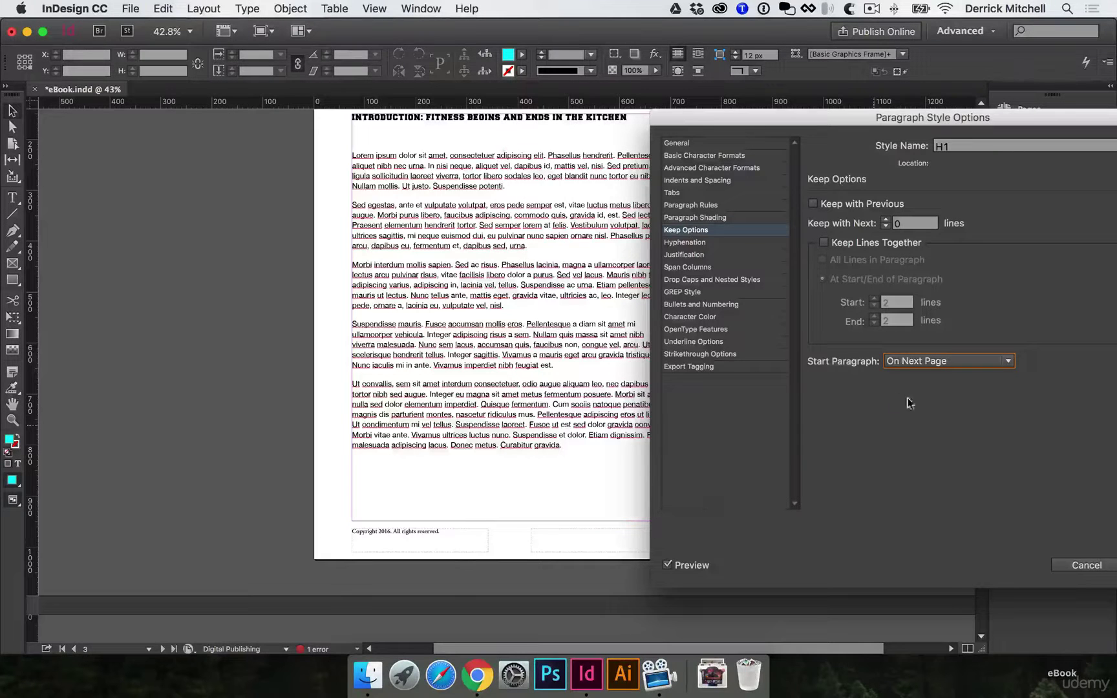
pyautogui.moveTo(839, 126); pyautogui.dragTo(714, 136)
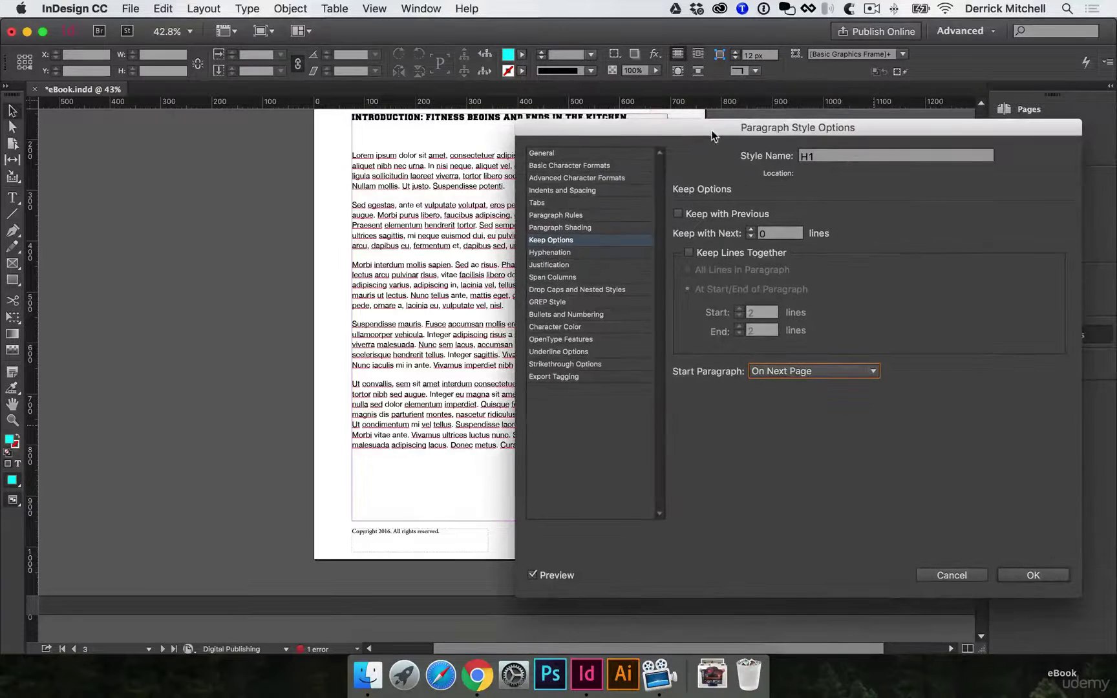
pyautogui.click(1032, 575)
# Cut the line "Title: Food and Fitness 101" from page 2 so the introduction heading and text flow into that frame
pyautogui.scroll(15, 581, 206)
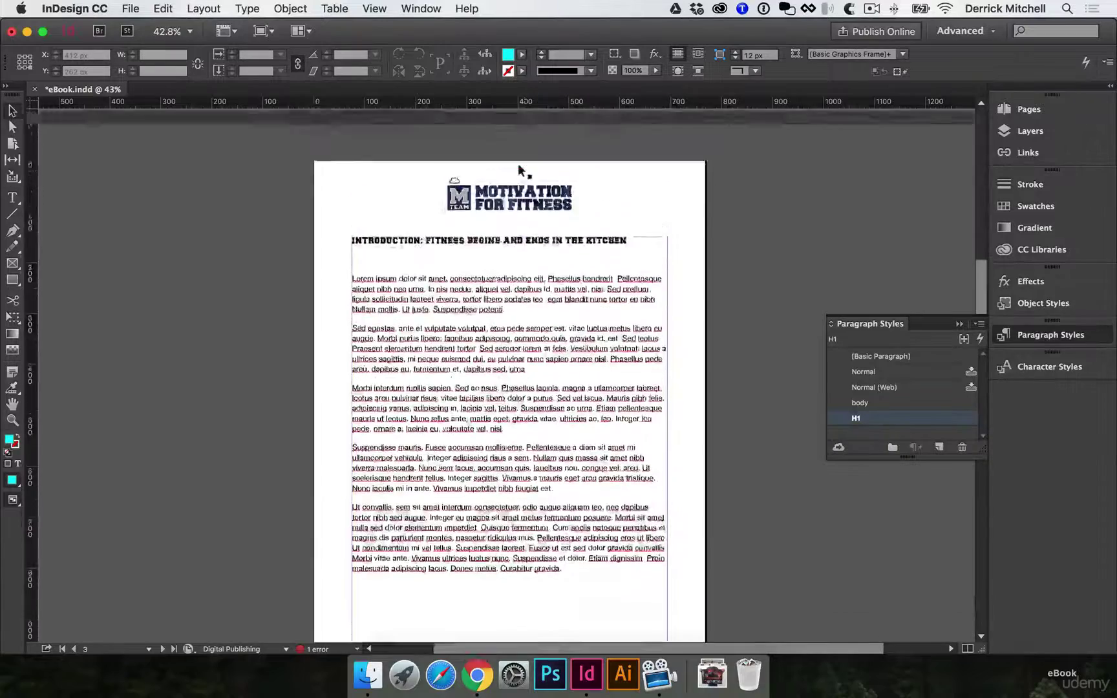
pyautogui.scroll(10, 620, 227)
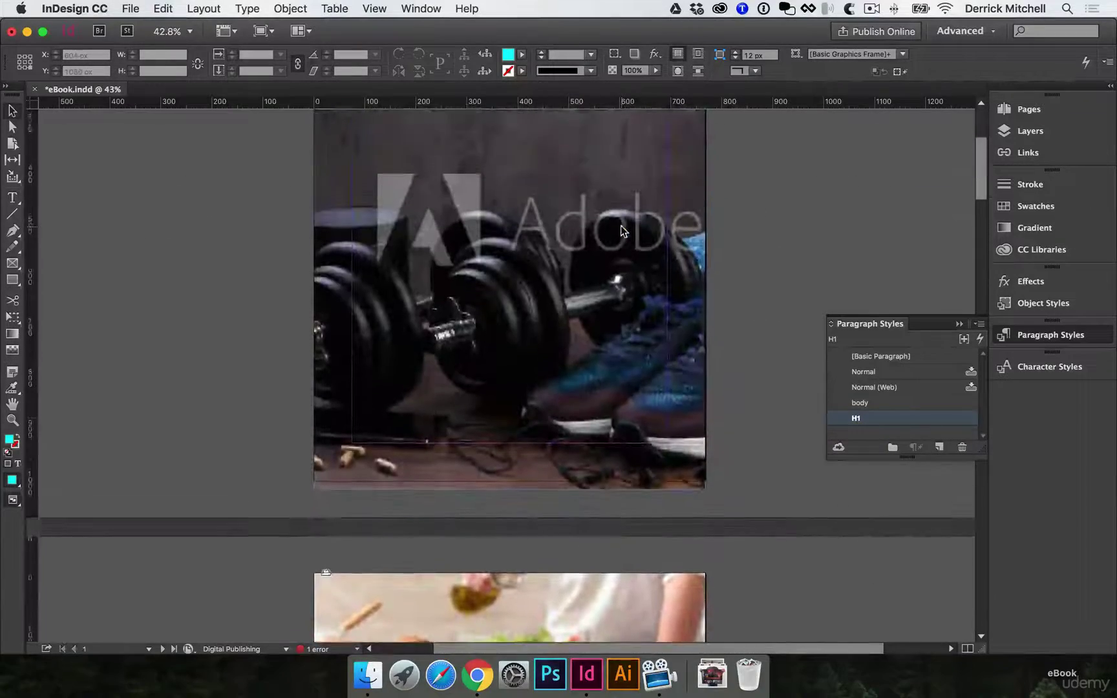
pyautogui.scroll(-12, 620, 226)
pyautogui.scroll(-10, 556, 269)
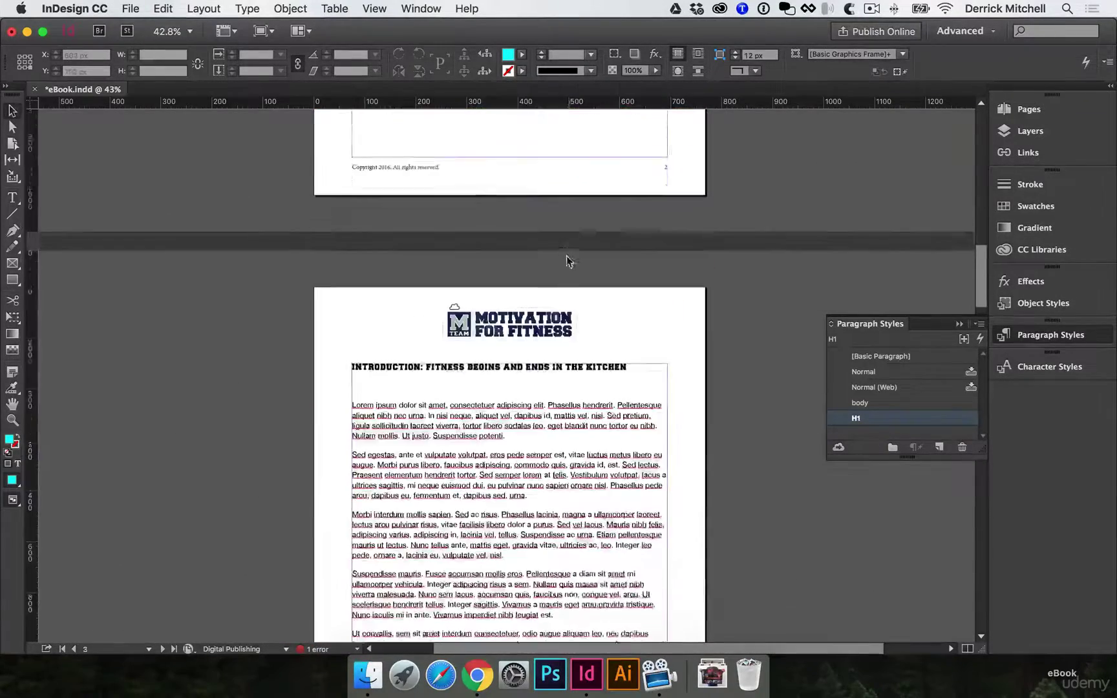
pyautogui.scroll(-1, 562, 323)
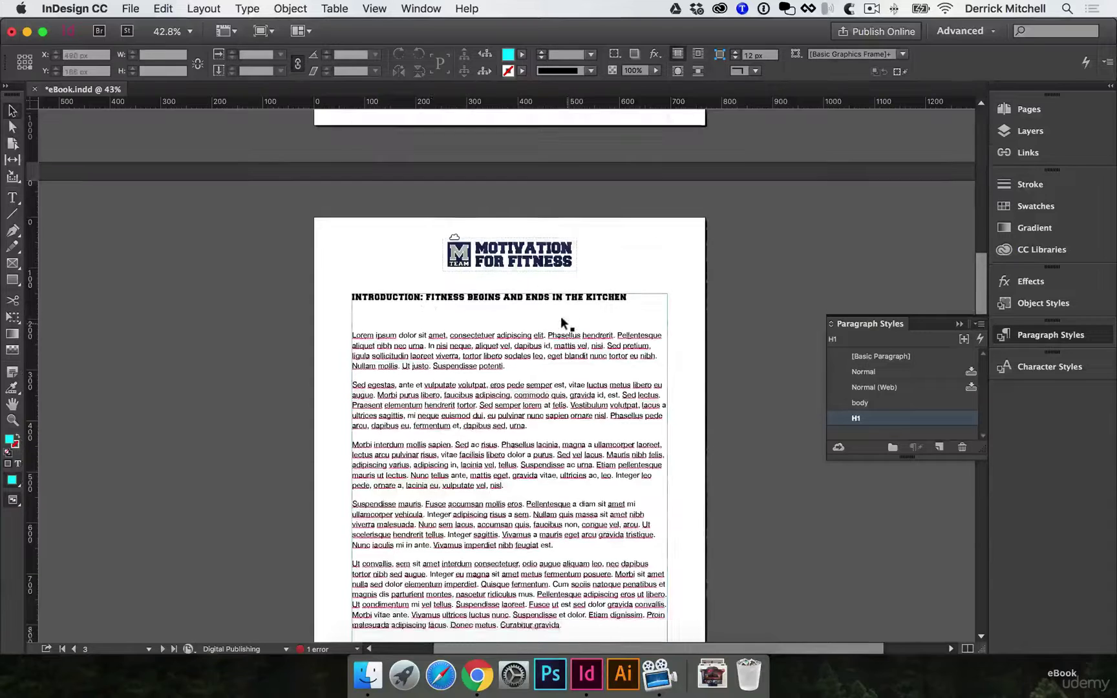
pyautogui.scroll(10, 562, 323)
pyautogui.click(362, 342)
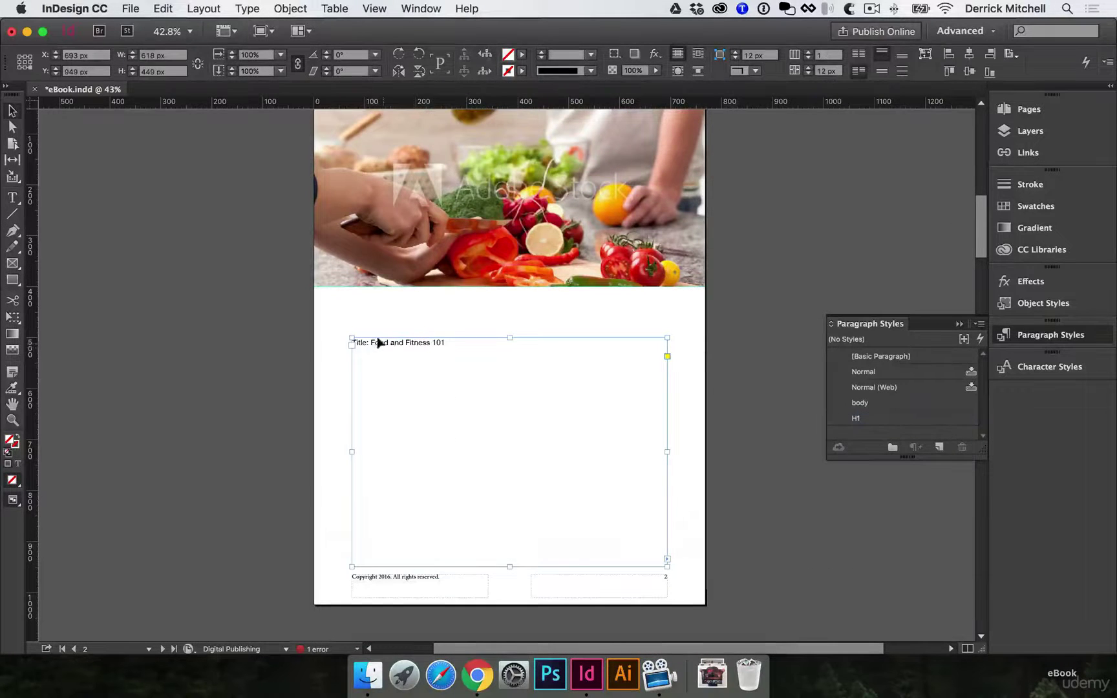
pyautogui.doubleClick(409, 343)
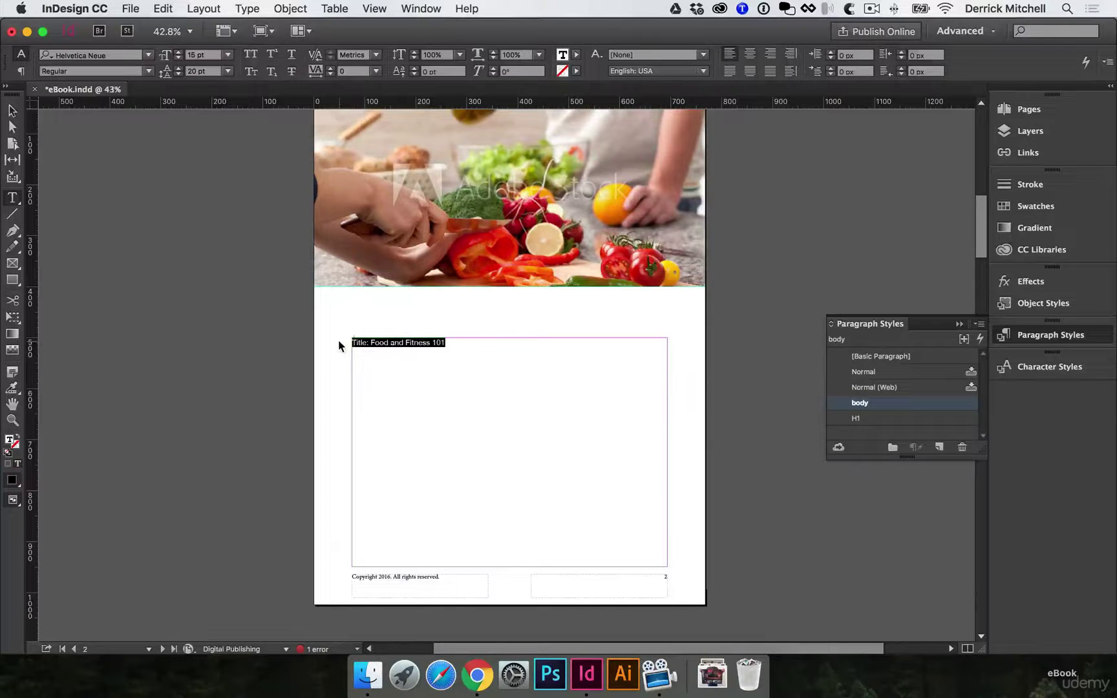
pyautogui.press('BackSpace')
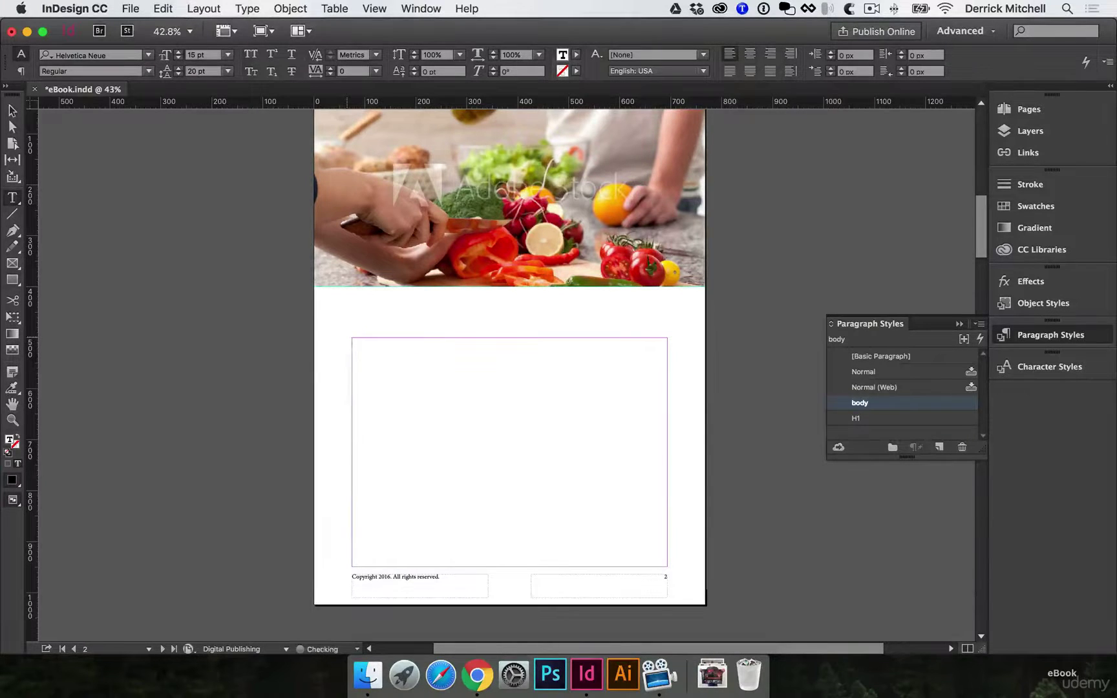
pyautogui.press('super+v')
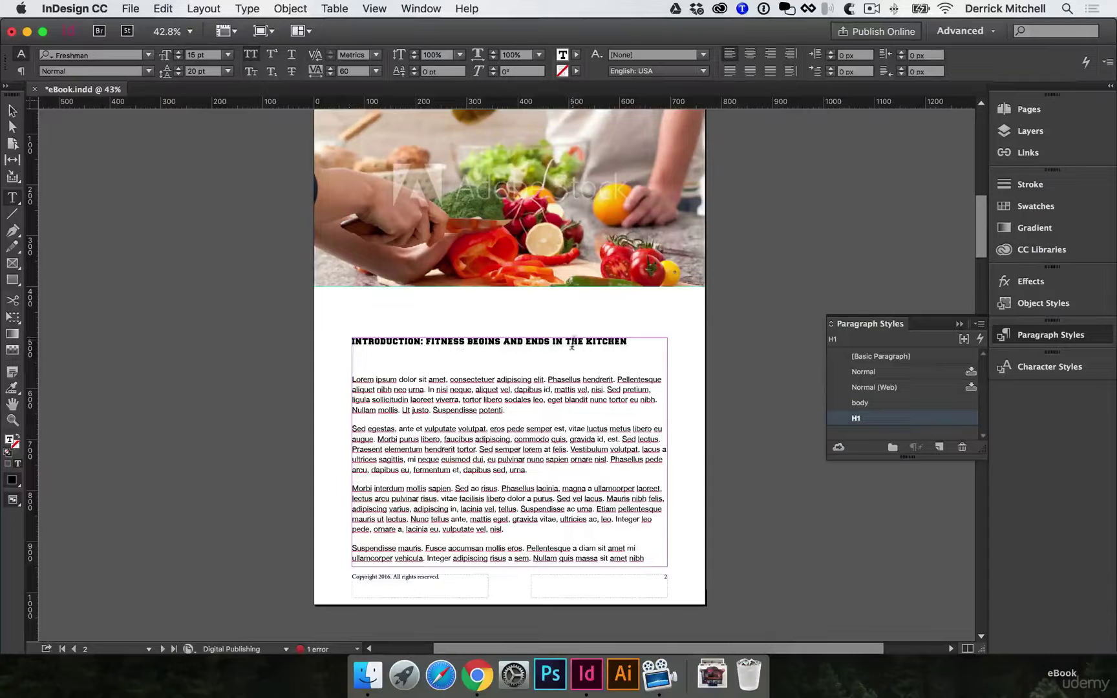
# Draw a text frame over the upper middle of the cover image and paste "Title: Food and Fitness 101" into it
pyautogui.scroll(10, 459, 329)
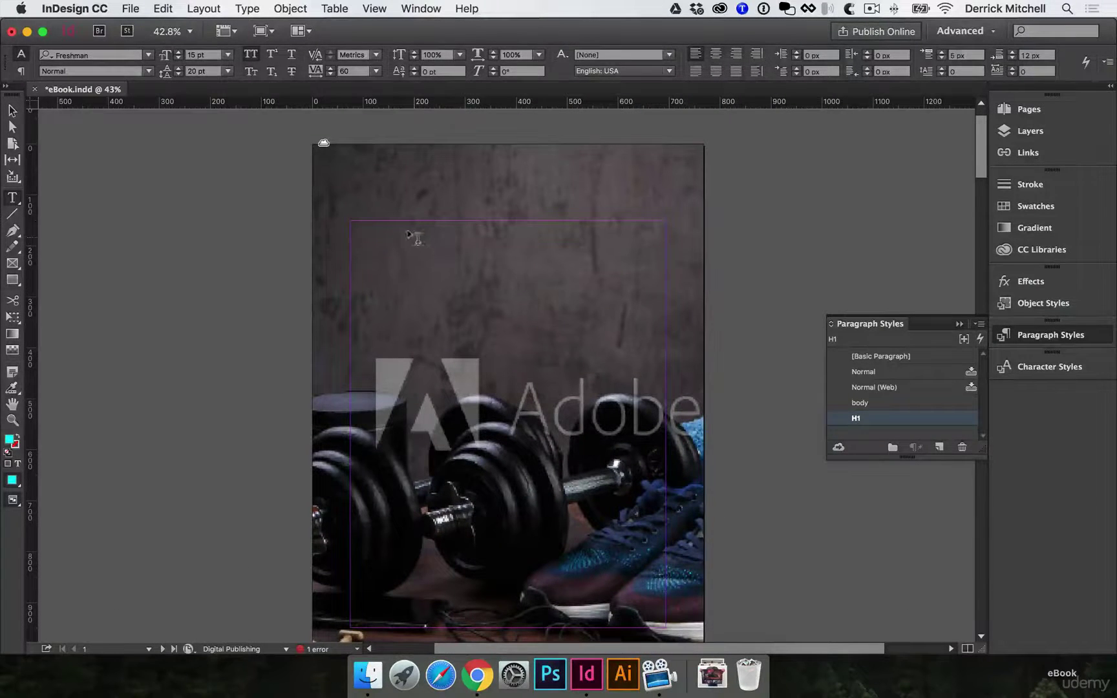
pyautogui.moveTo(414, 238); pyautogui.dragTo(606, 410)
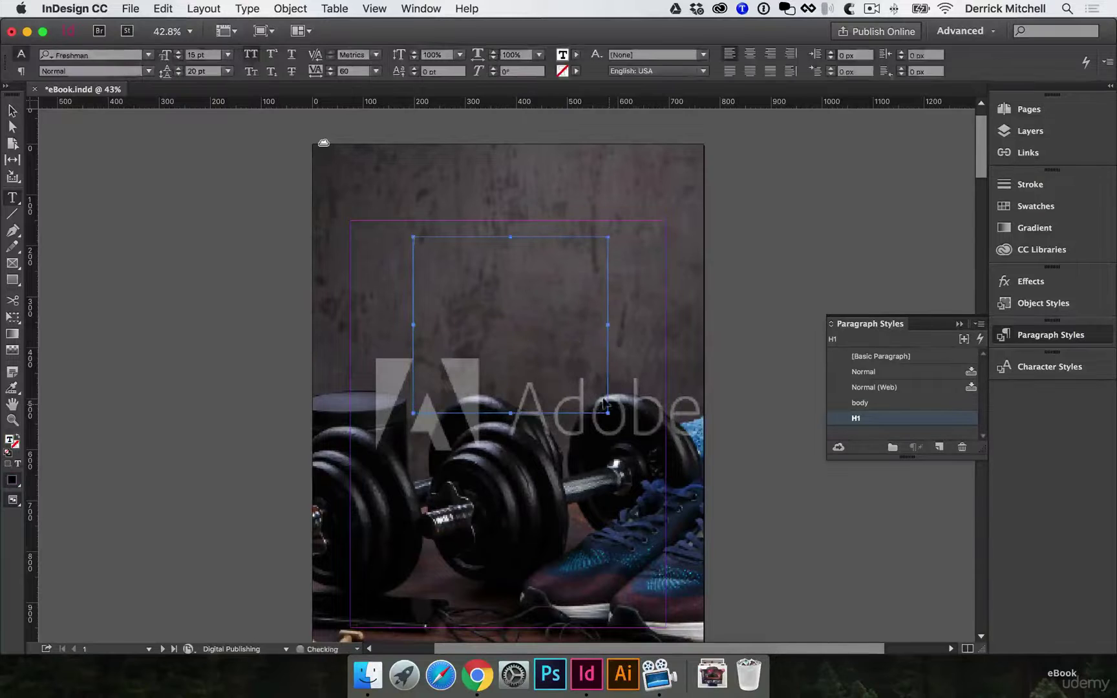
pyautogui.press('super+v')
pyautogui.click(722, 305)
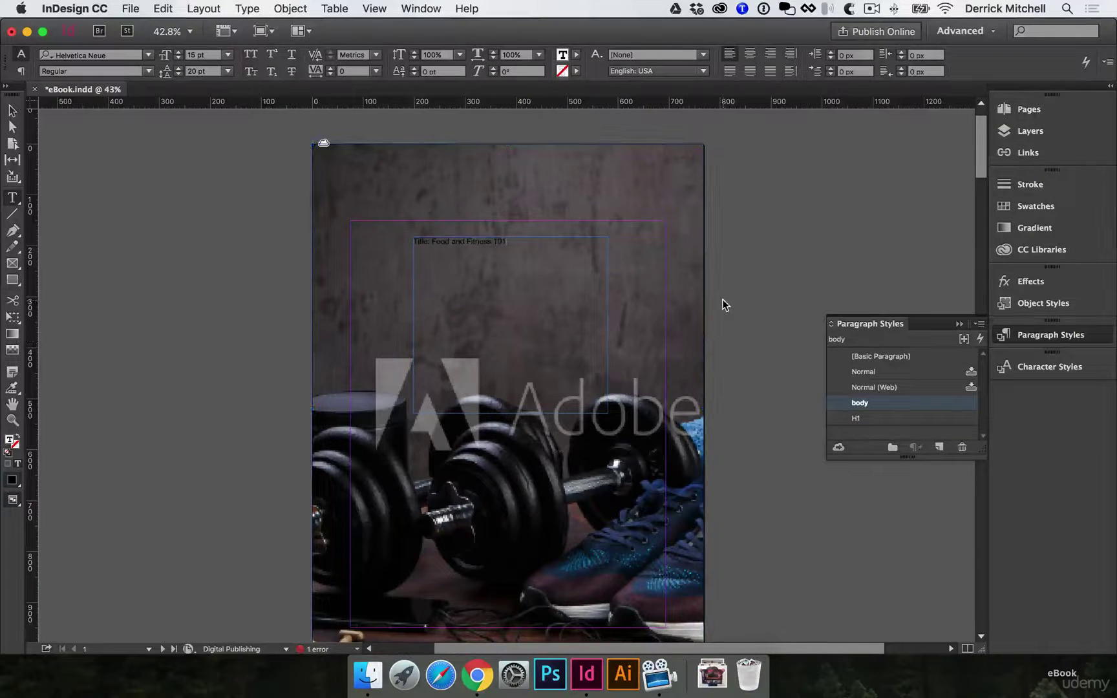
# Apply B-Master to page 4 and shorten its body text frame from above to the 500 px margin
pyautogui.scroll(-10, 744, 294)
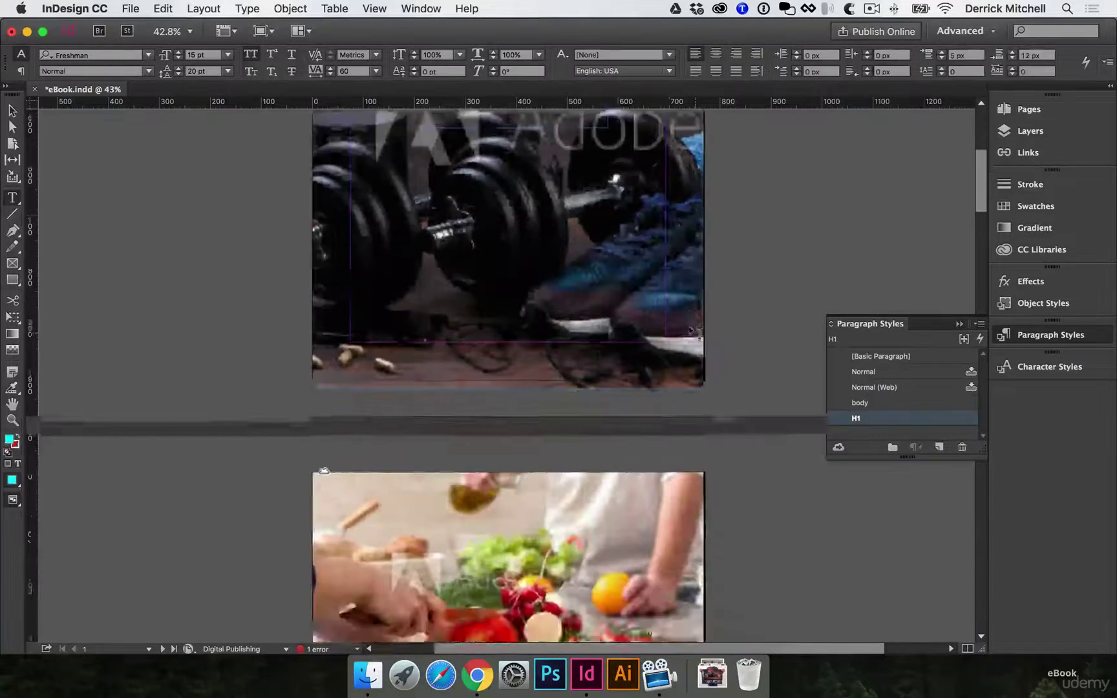
pyautogui.scroll(-10, 693, 335)
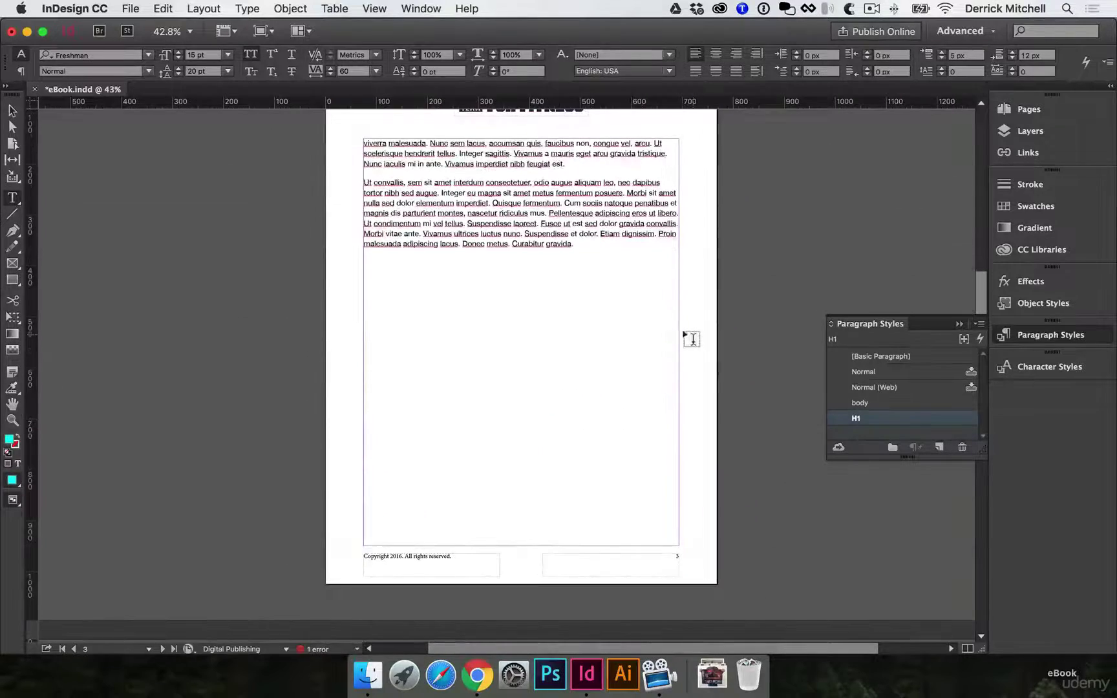
pyautogui.press('v')
pyautogui.click(491, 402)
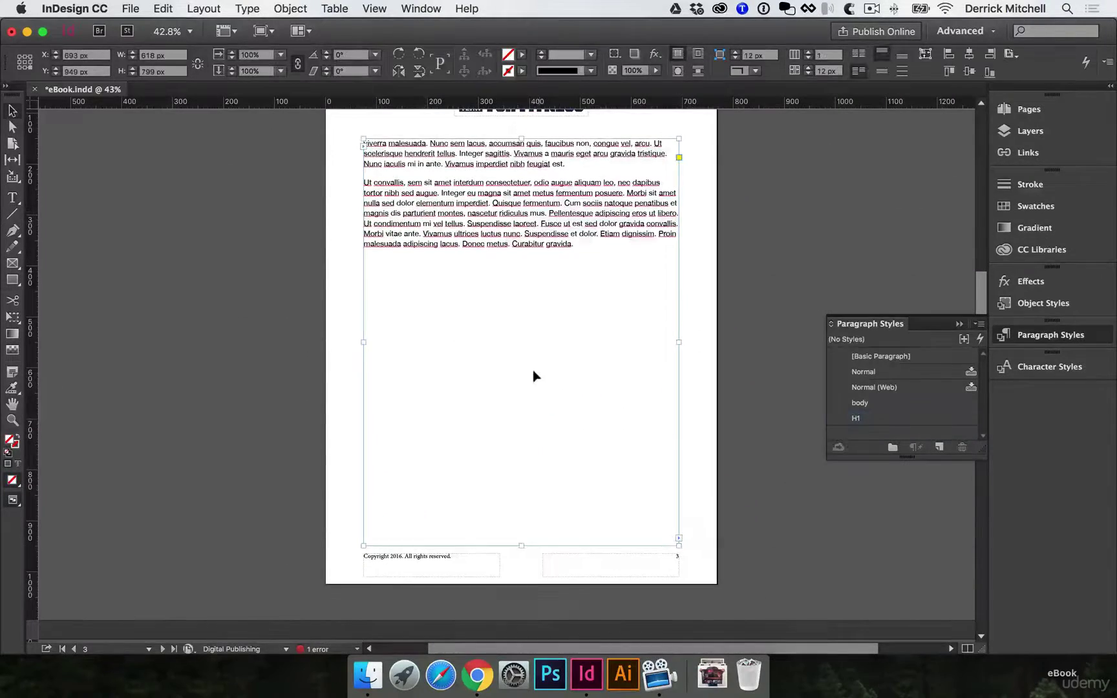
pyautogui.scroll(5, 533, 376)
pyautogui.scroll(-8, 536, 388)
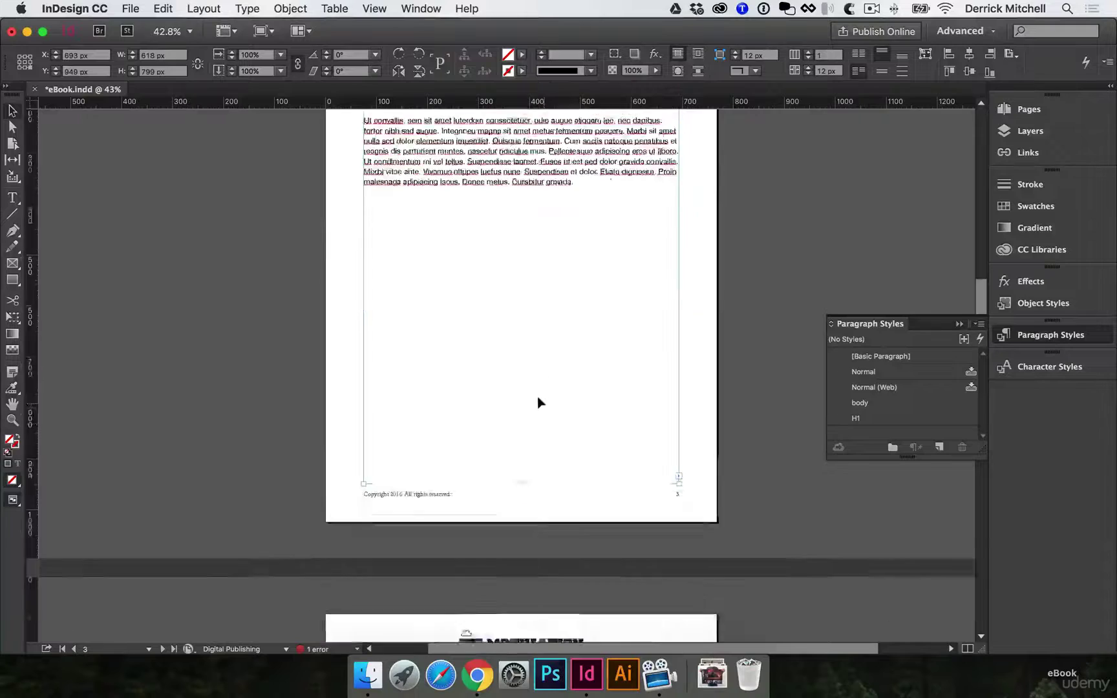
pyautogui.scroll(-8, 537, 397)
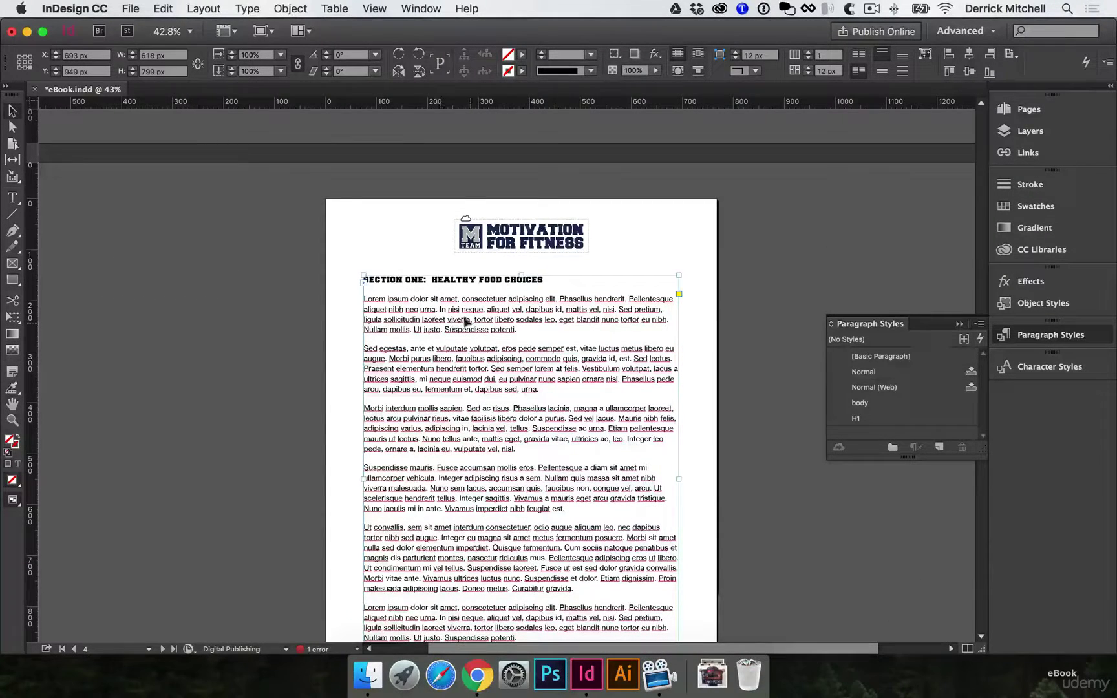
pyautogui.click(1027, 110)
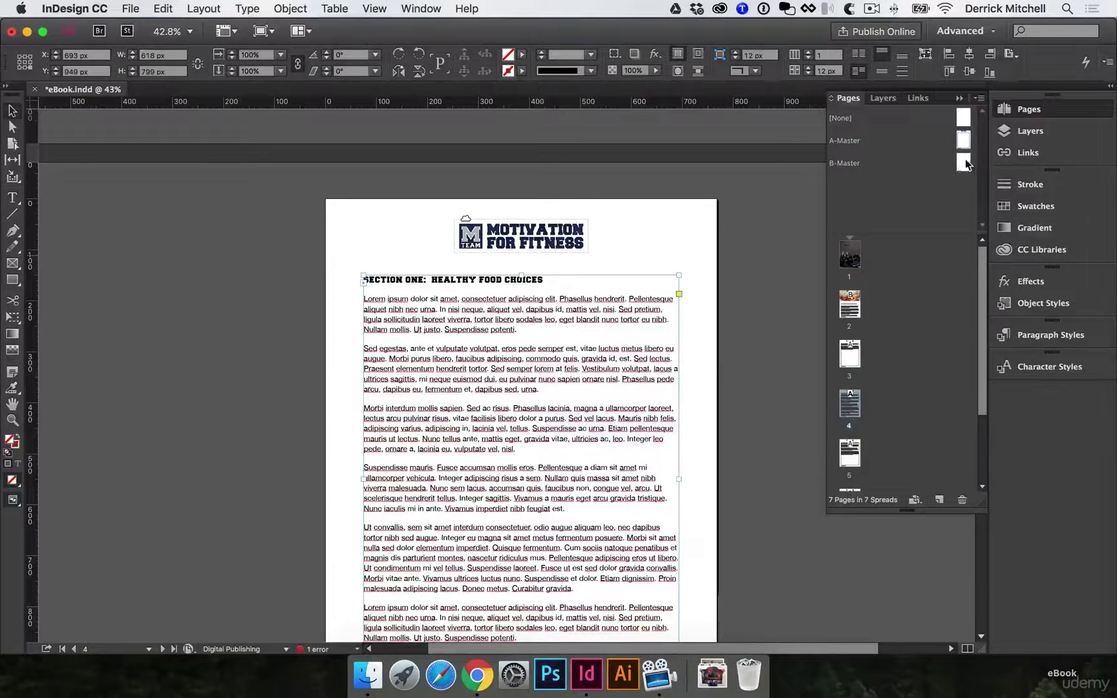
pyautogui.moveTo(850, 405); pyautogui.dragTo(853, 408)
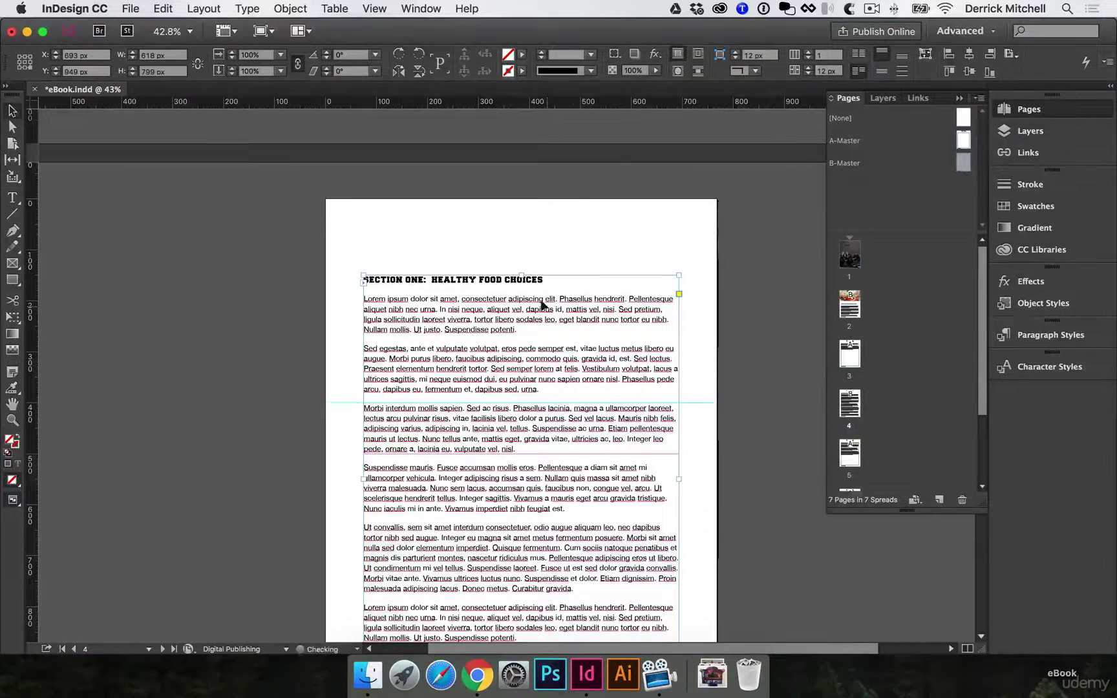
pyautogui.moveTo(520, 272); pyautogui.dragTo(521, 454)
pyautogui.click(535, 378)
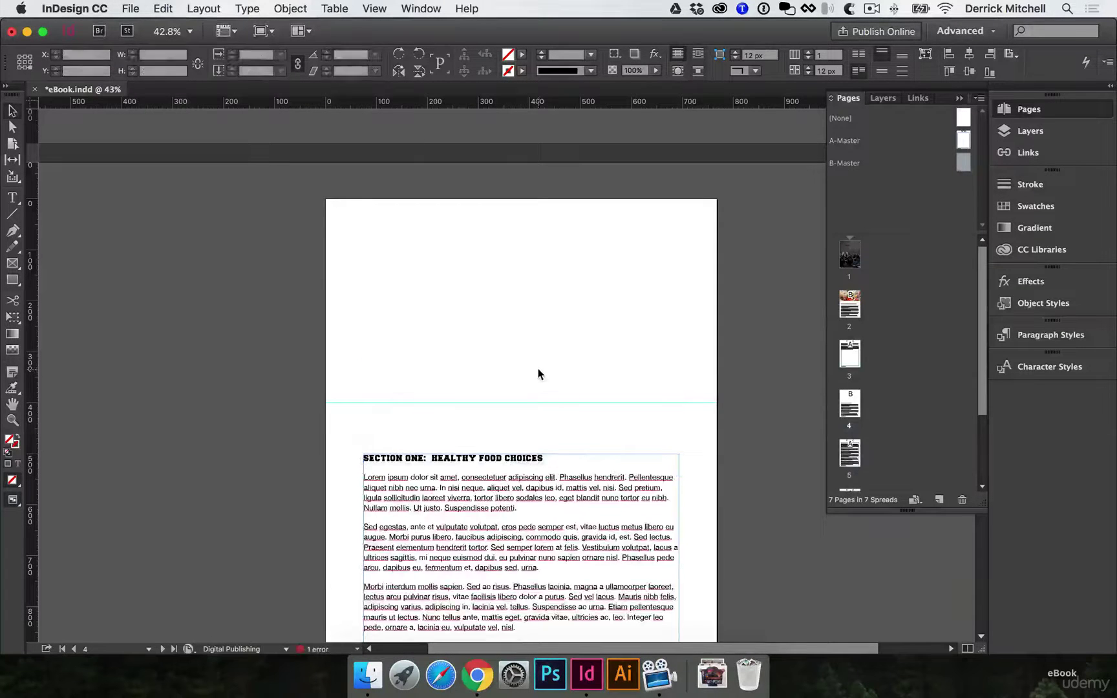
# Place the "close up of diffe..." library image across the full width of page 4's header space and crop it at the guide to 394 px high
pyautogui.click(1064, 250)
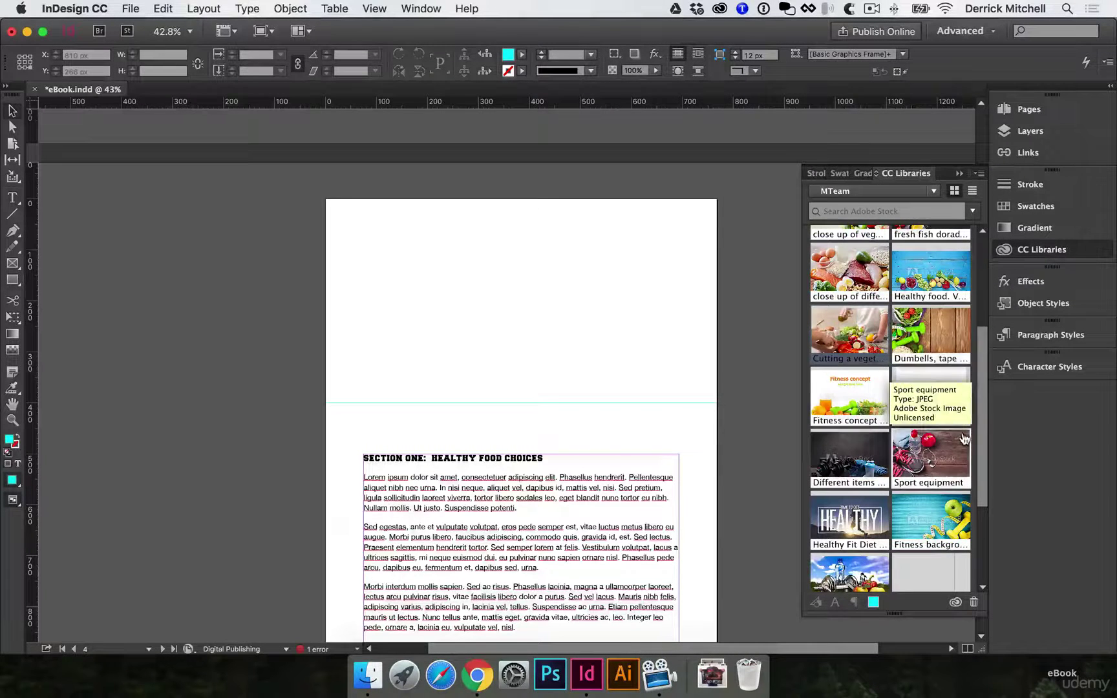
pyautogui.moveTo(946, 449)
pyautogui.mouseDown()
pyautogui.moveTo(630, 357)
pyautogui.moveTo(927, 458)
pyautogui.mouseUp()
pyautogui.scroll(-5, 937, 453)
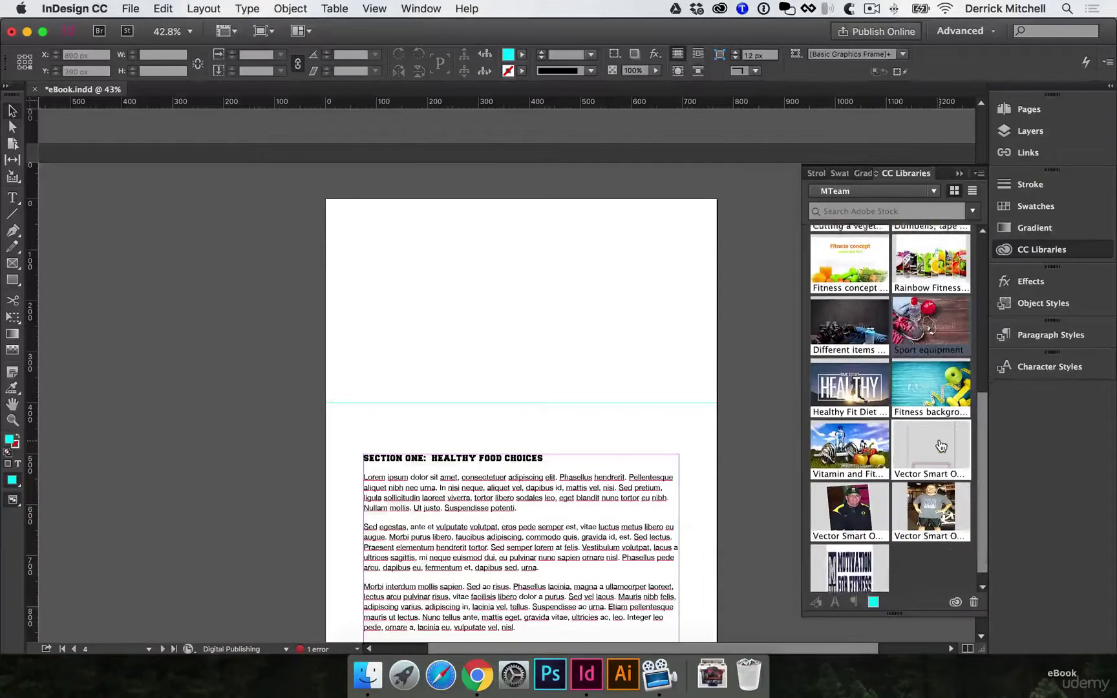
pyautogui.scroll(7, 941, 446)
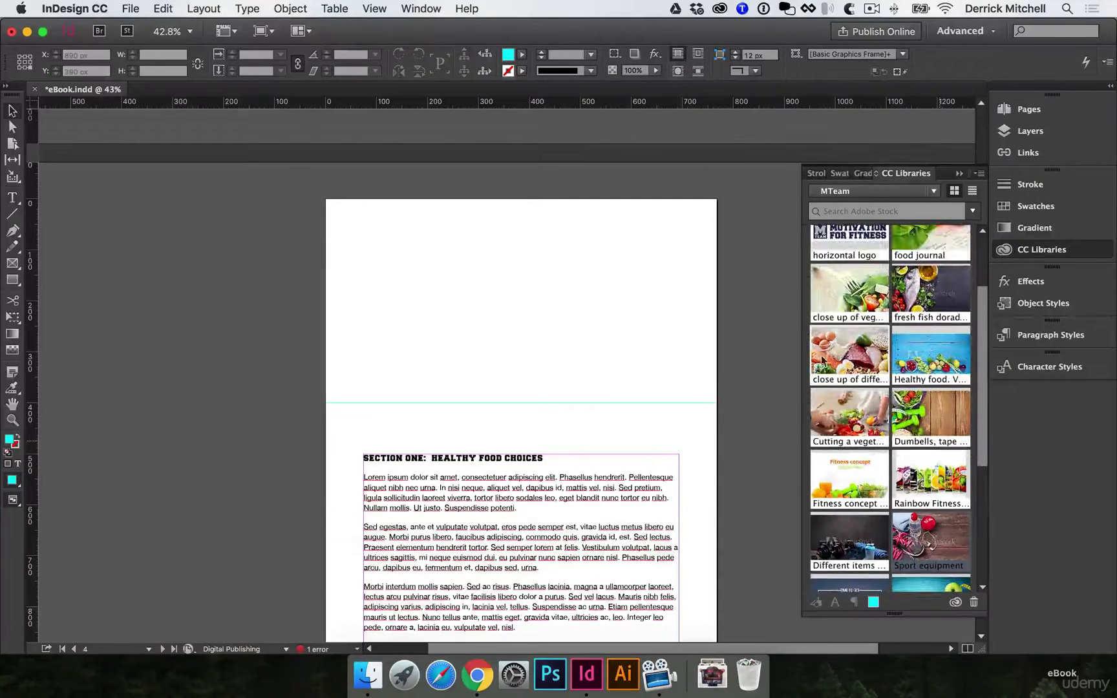
pyautogui.moveTo(879, 369); pyautogui.dragTo(598, 320)
pyautogui.moveTo(317, 253); pyautogui.dragTo(716, 481)
pyautogui.press('w')
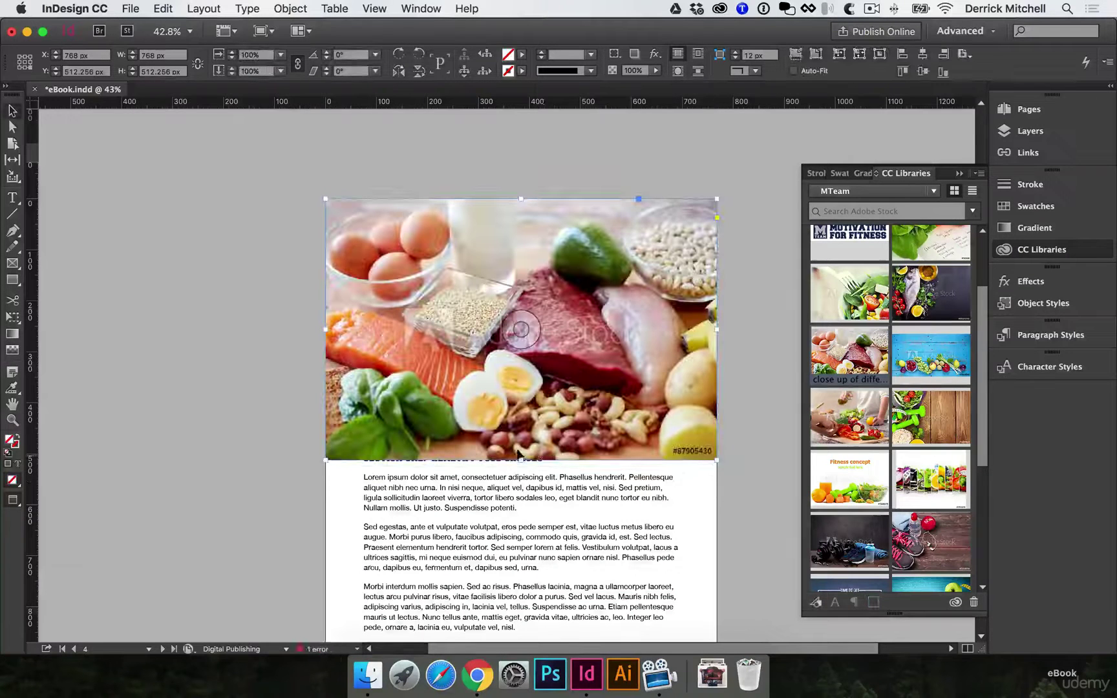
pyautogui.moveTo(521, 460); pyautogui.dragTo(522, 400)
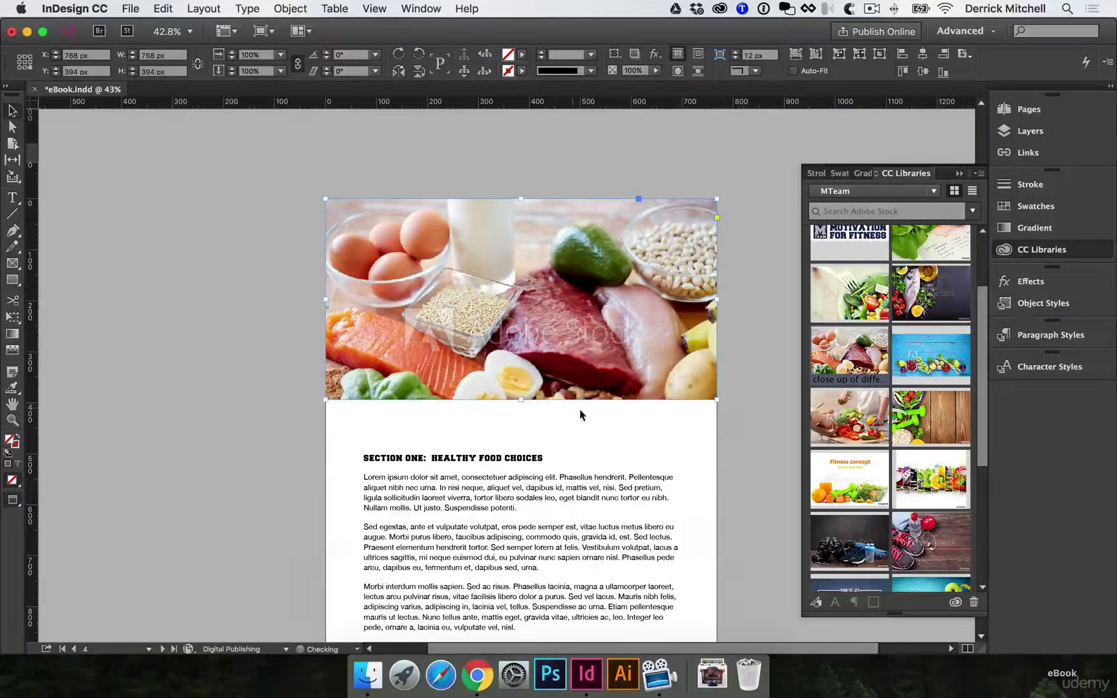
pyautogui.click(1029, 109)
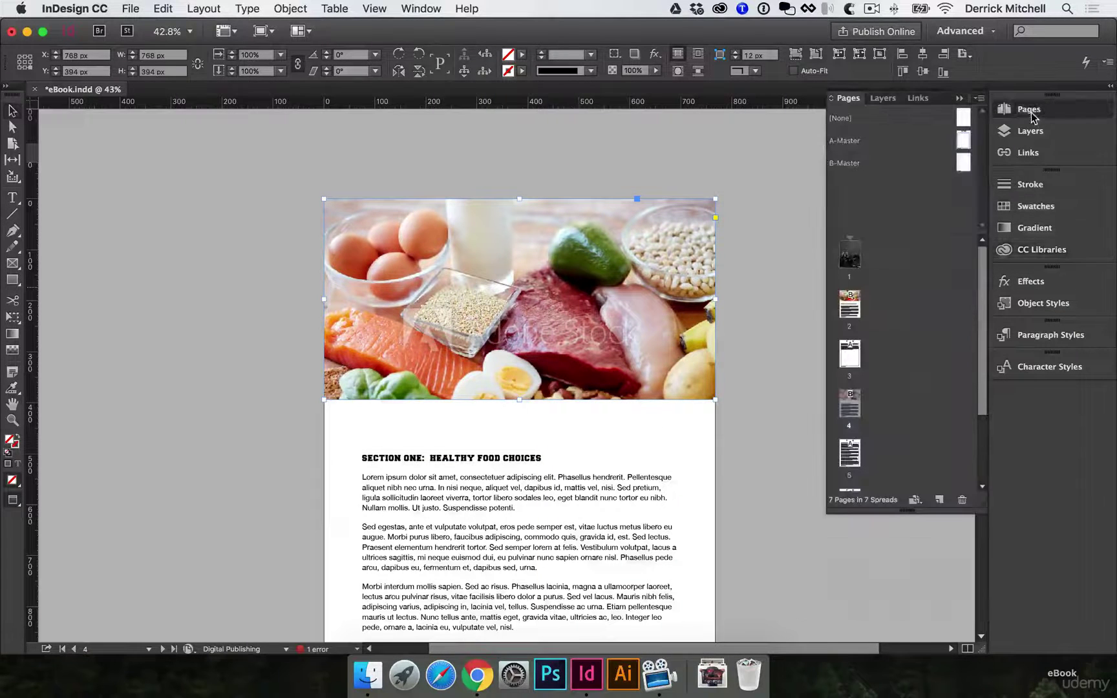
pyautogui.click(750, 416)
pyautogui.press('w')
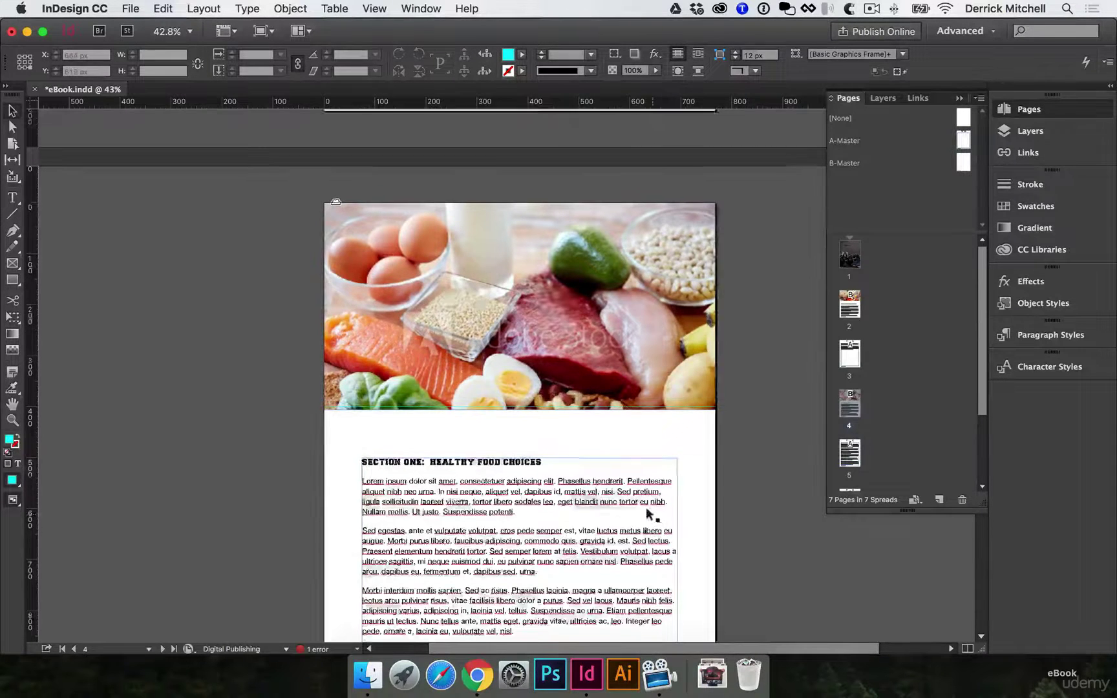
# Review how the cover, introduction and section one pages look with their header images and text flow
pyautogui.scroll(10, 688, 427)
pyautogui.scroll(6, 688, 407)
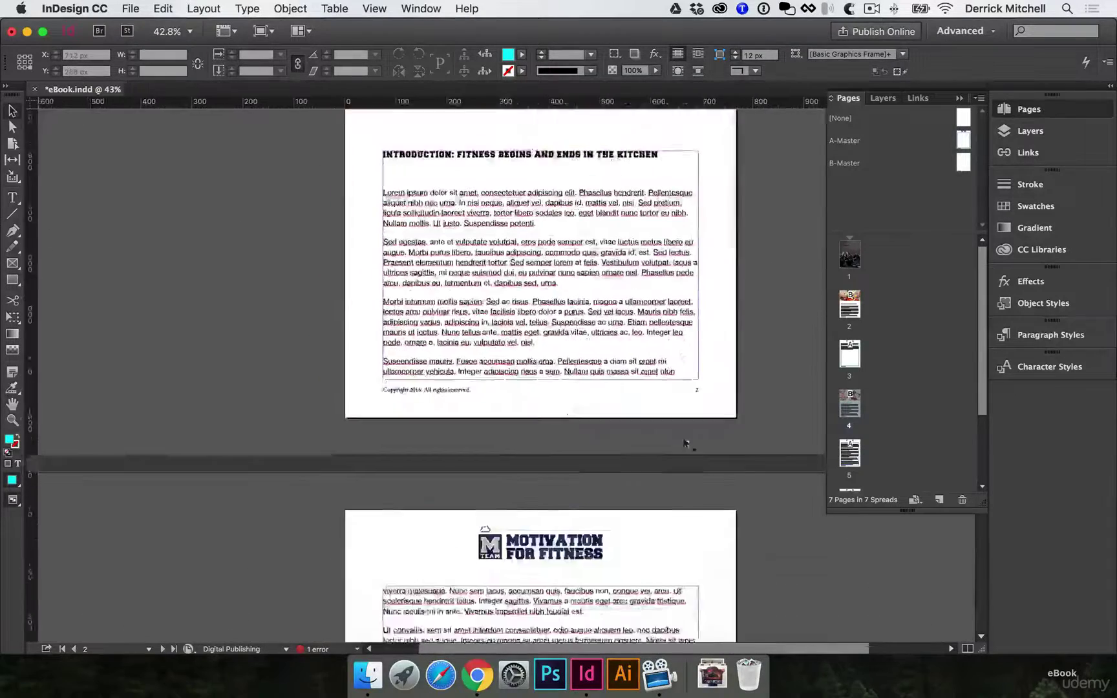
pyautogui.scroll(-6, 689, 442)
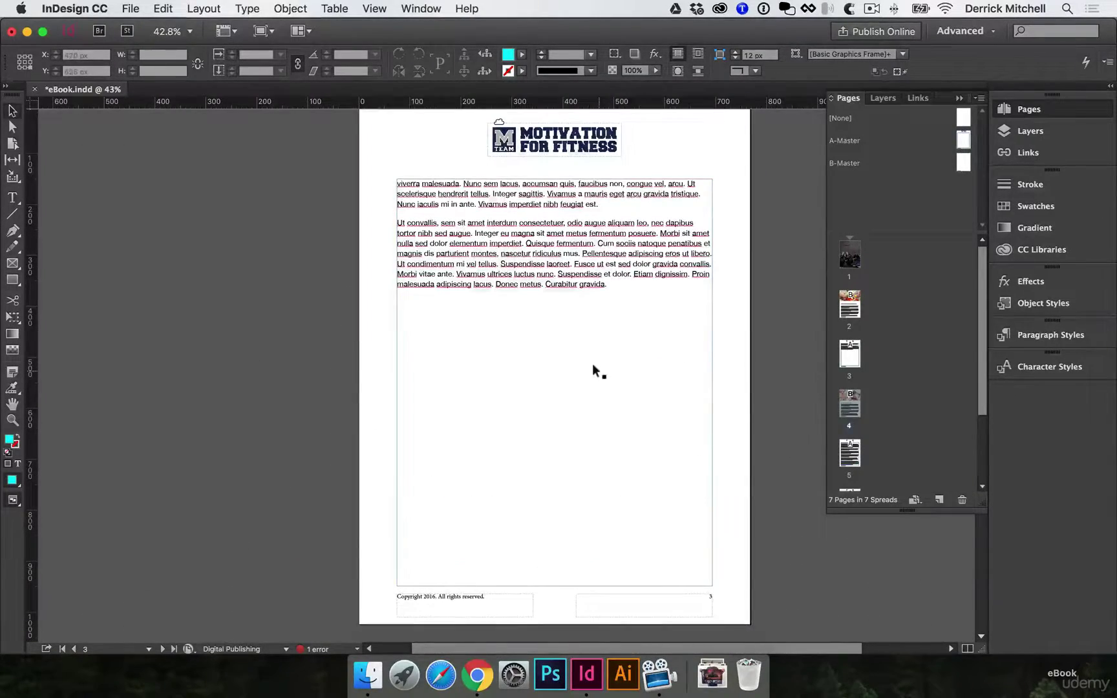
pyautogui.scroll(-5, 594, 370)
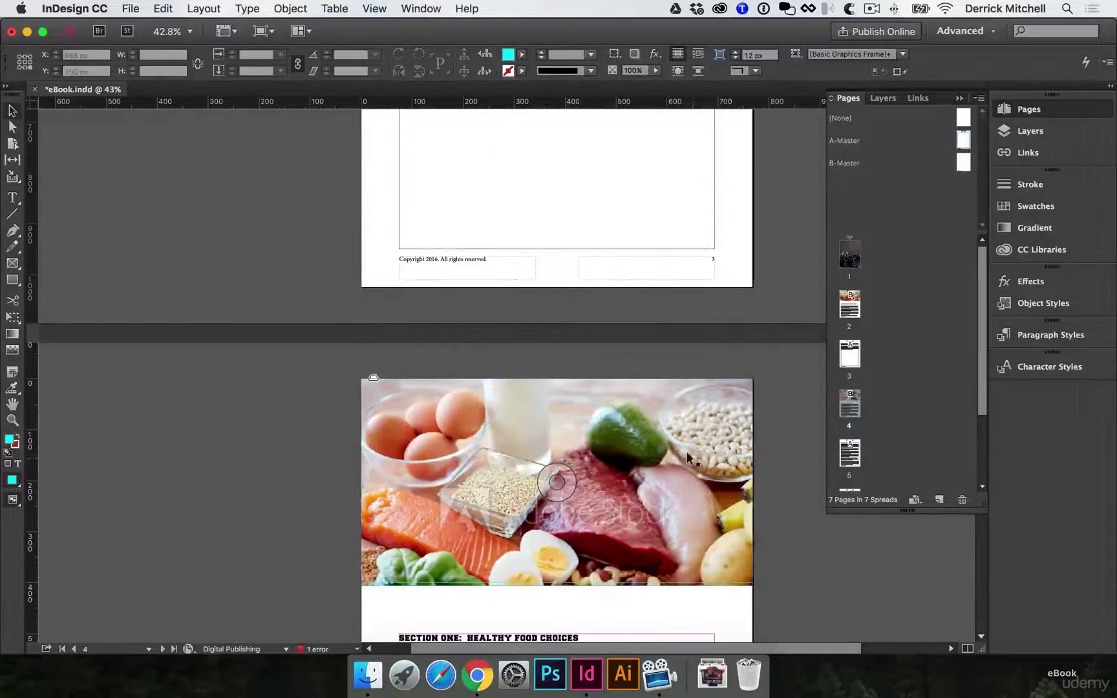
pyautogui.scroll(-3, 689, 457)
pyautogui.scroll(18, 634, 457)
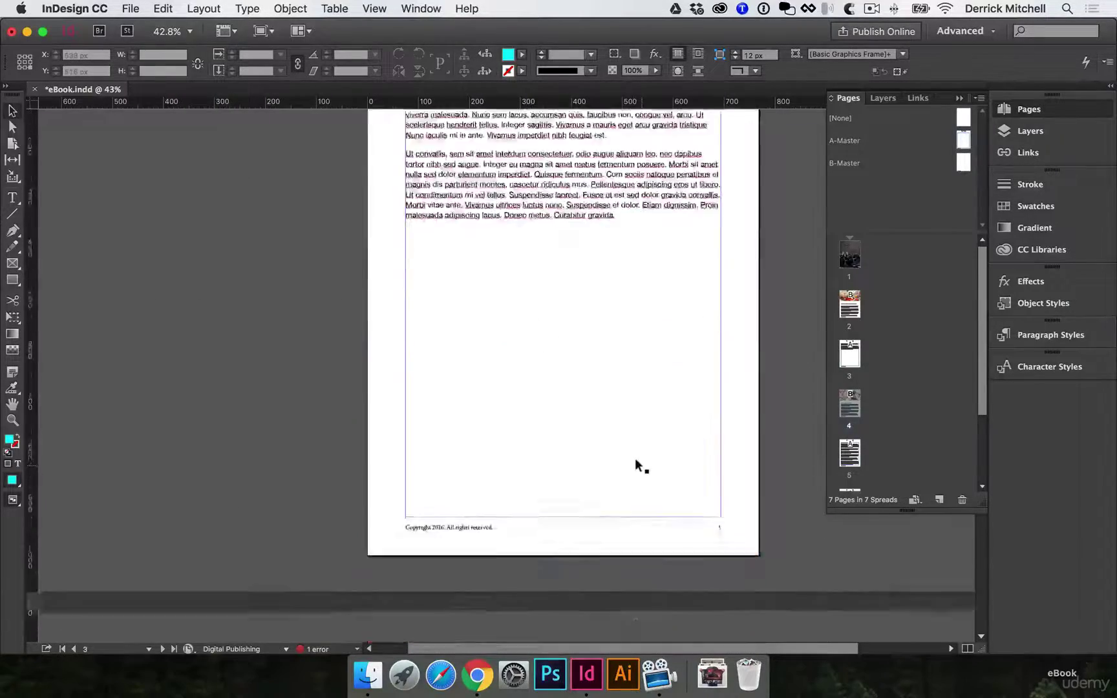
pyautogui.scroll(-12, 637, 464)
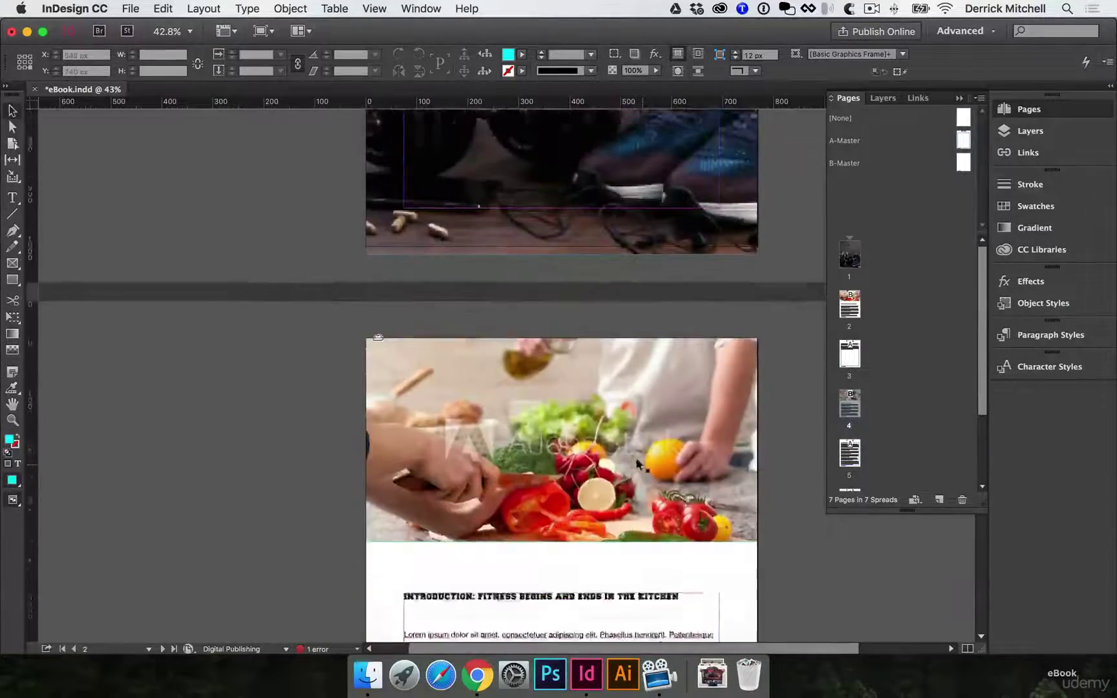
pyautogui.scroll(-15, 641, 468)
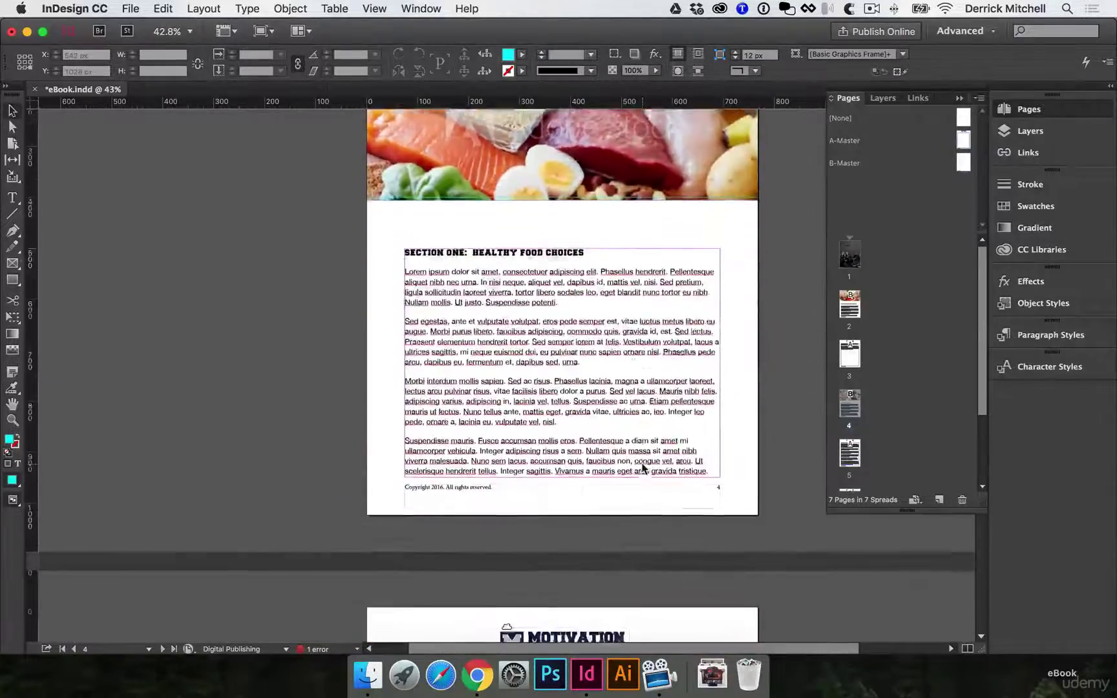
# Apply B-Master to page 6 and shorten its body text frame from above to the 500 px margin, 449 px high
pyautogui.click(642, 468)
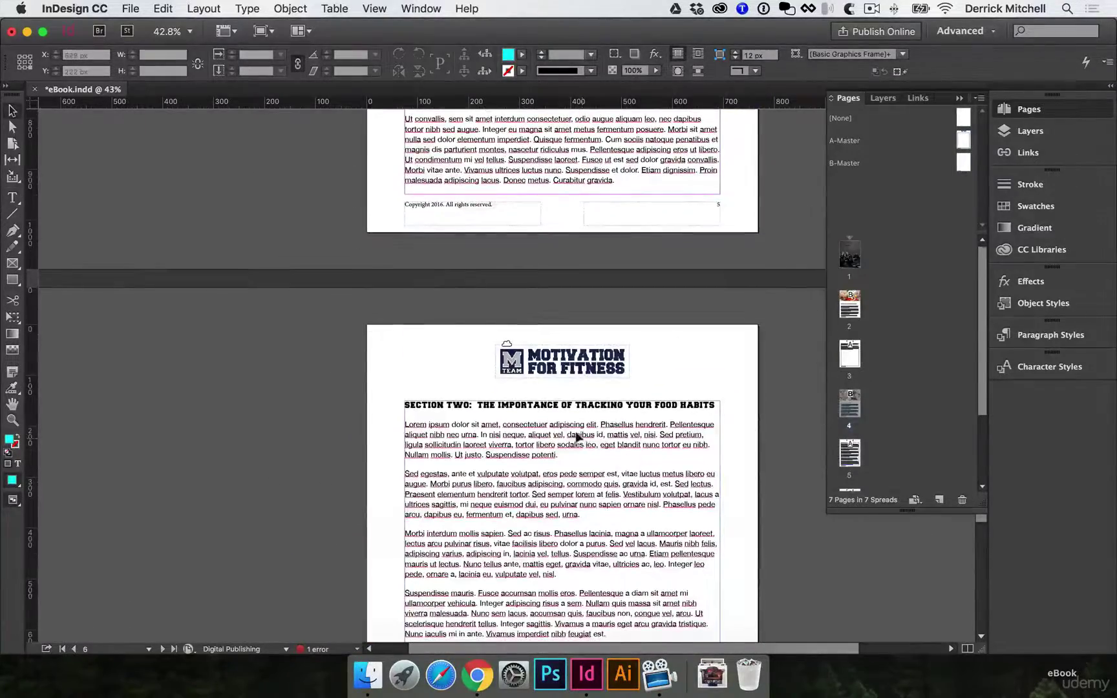
pyautogui.scroll(-4, 576, 427)
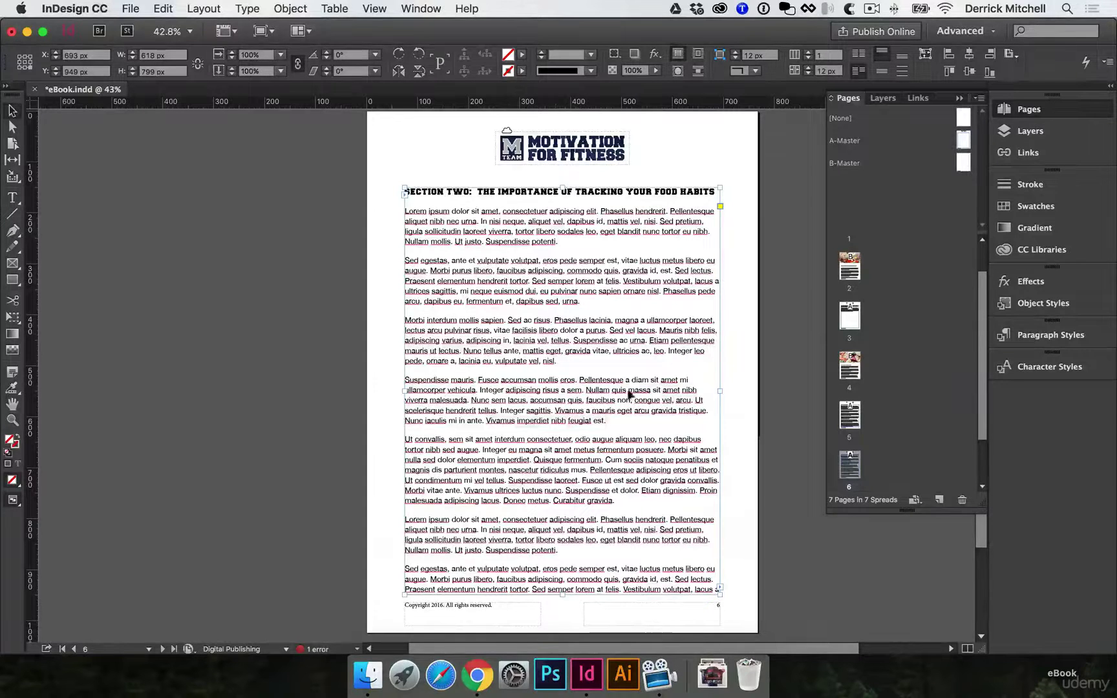
pyautogui.scroll(-3, 905, 437)
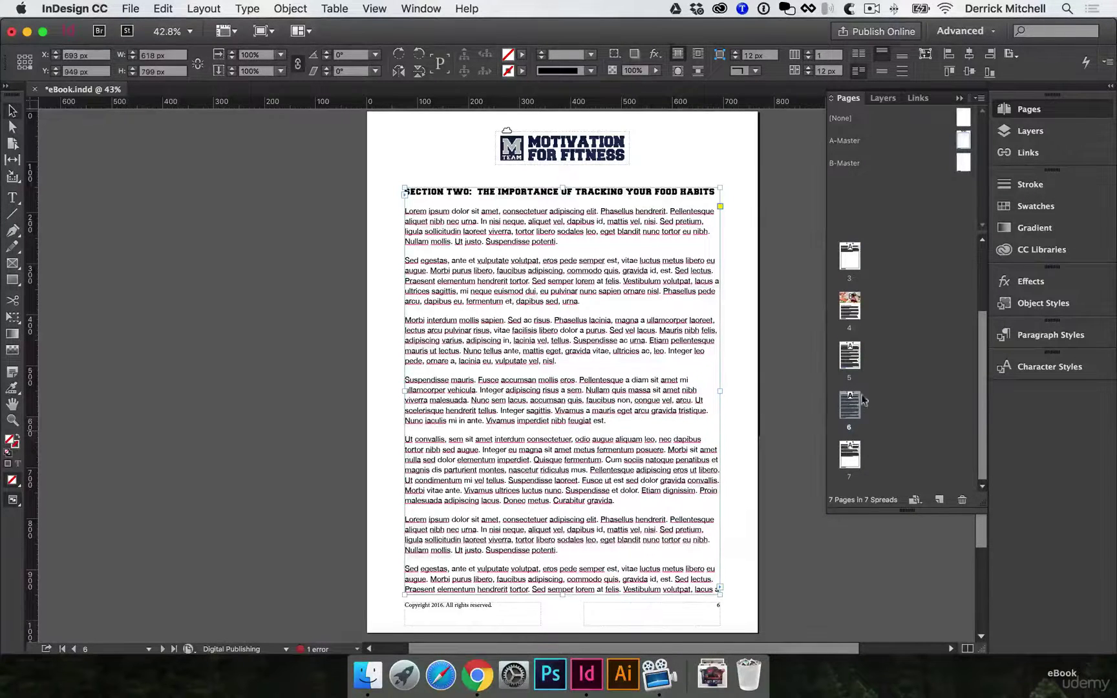
pyautogui.moveTo(964, 162); pyautogui.dragTo(895, 377)
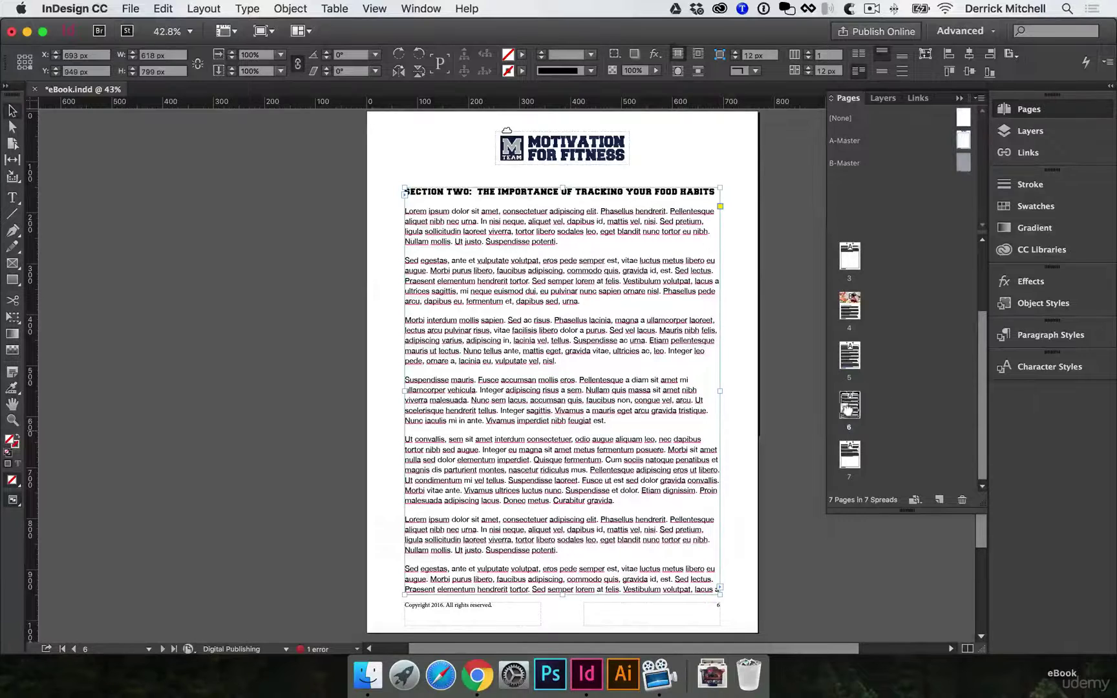
pyautogui.moveTo(846, 408); pyautogui.dragTo(848, 407)
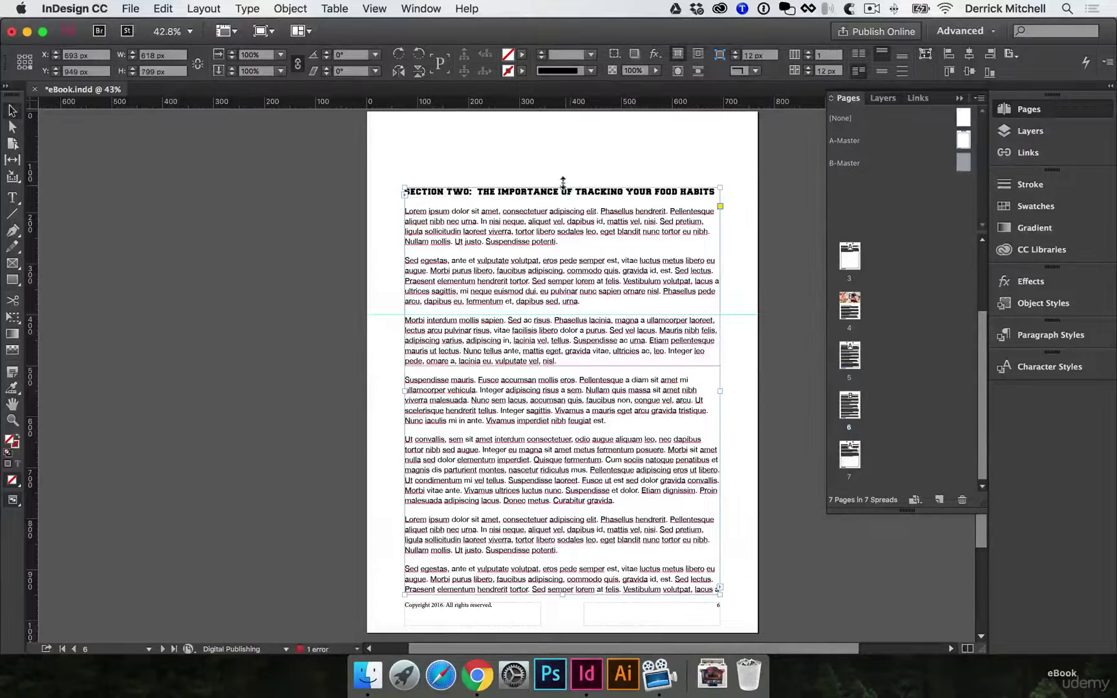
pyautogui.moveTo(563, 182); pyautogui.dragTo(566, 365)
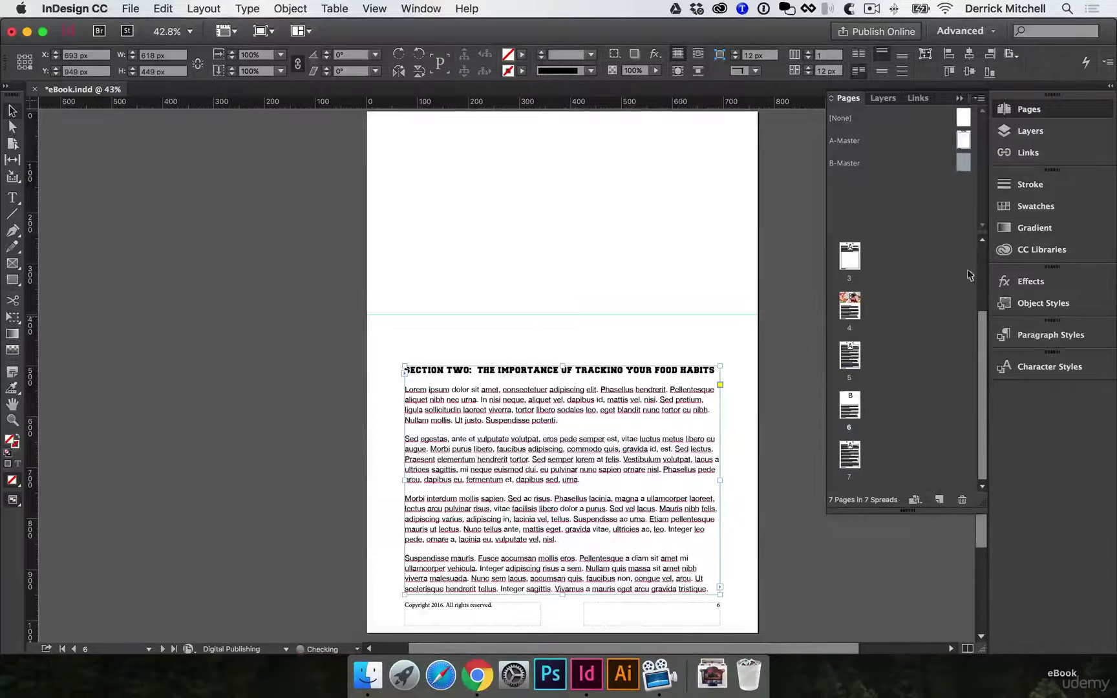
# Place the "Dumbells, tape ..." library image across the full width of page 6's header space and crop its lower edge to the guide
pyautogui.click(1040, 250)
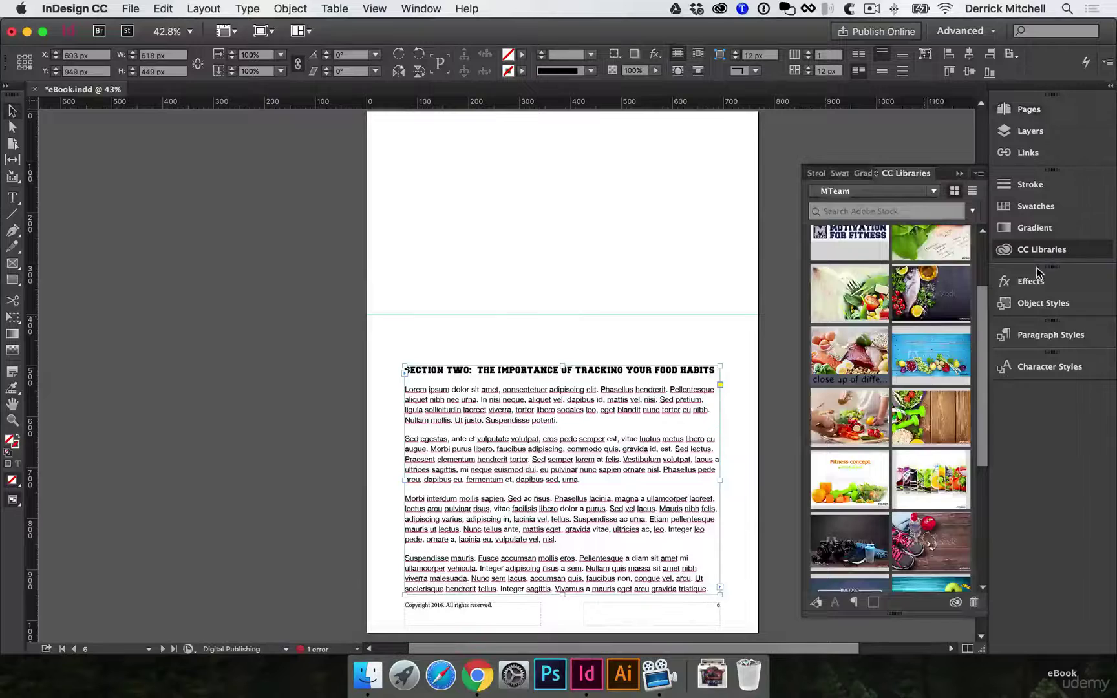
pyautogui.moveTo(849, 385); pyautogui.dragTo(545, 245)
pyautogui.scroll(4, 551, 245)
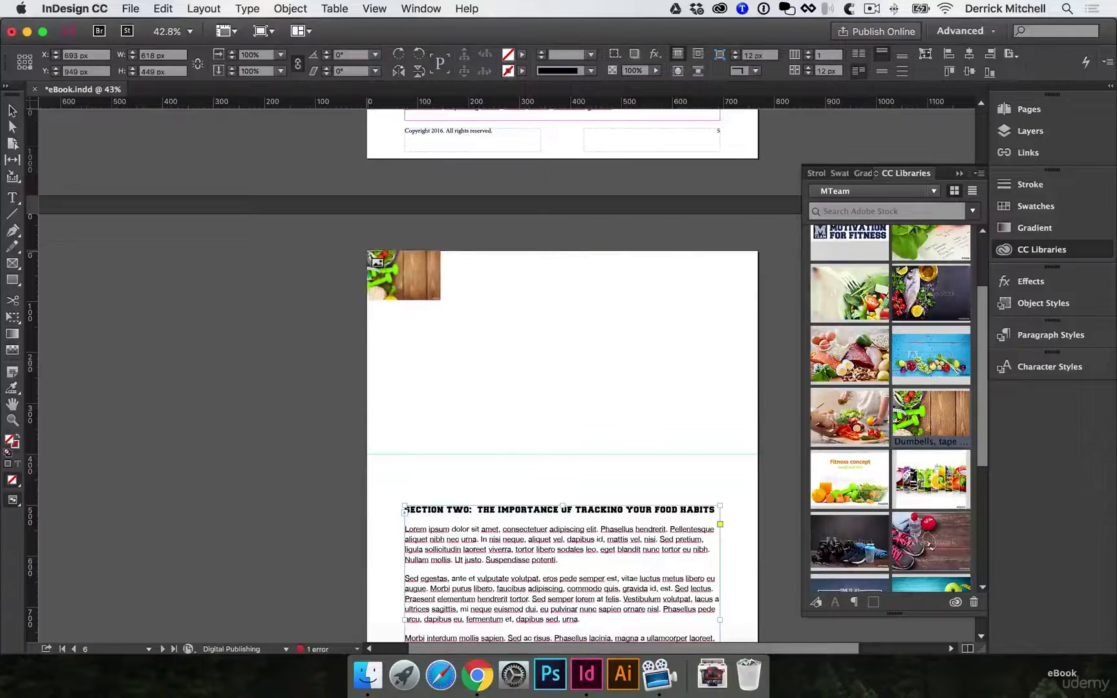
pyautogui.moveTo(372, 255); pyautogui.dragTo(758, 482)
pyautogui.moveTo(559, 507); pyautogui.dragTo(562, 453)
pyautogui.click(361, 419)
# Add an A-Master page 8 after page 7 and flow the overset text from page 7's frame into it at the margins
pyautogui.scroll(20, 384, 299)
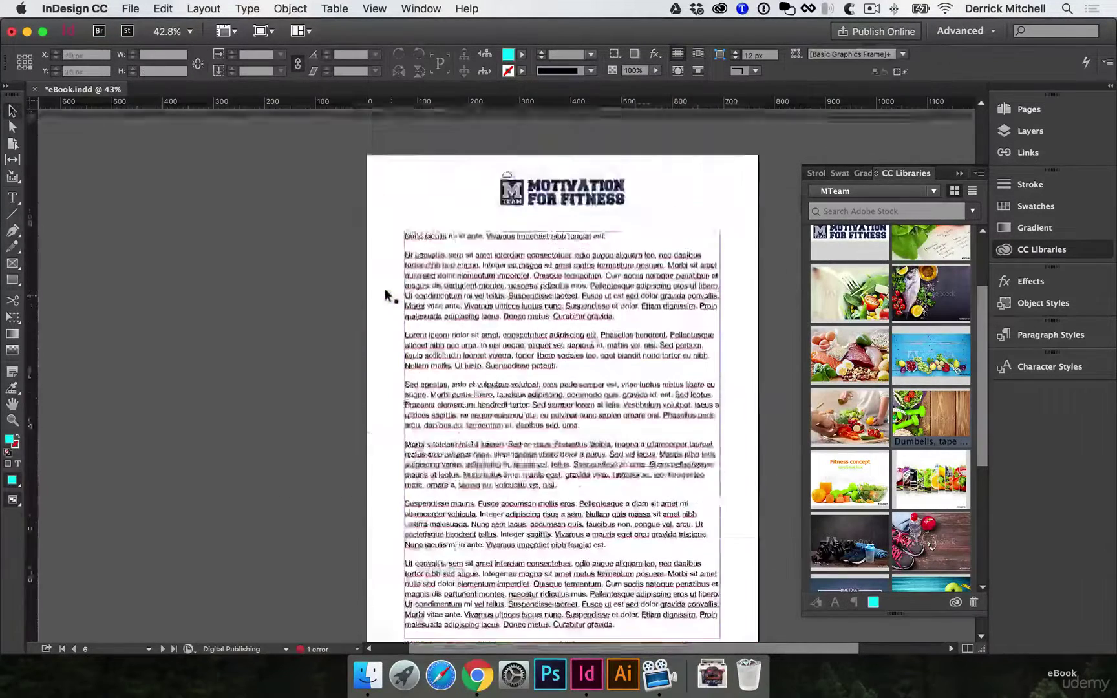
pyautogui.scroll(15, 386, 298)
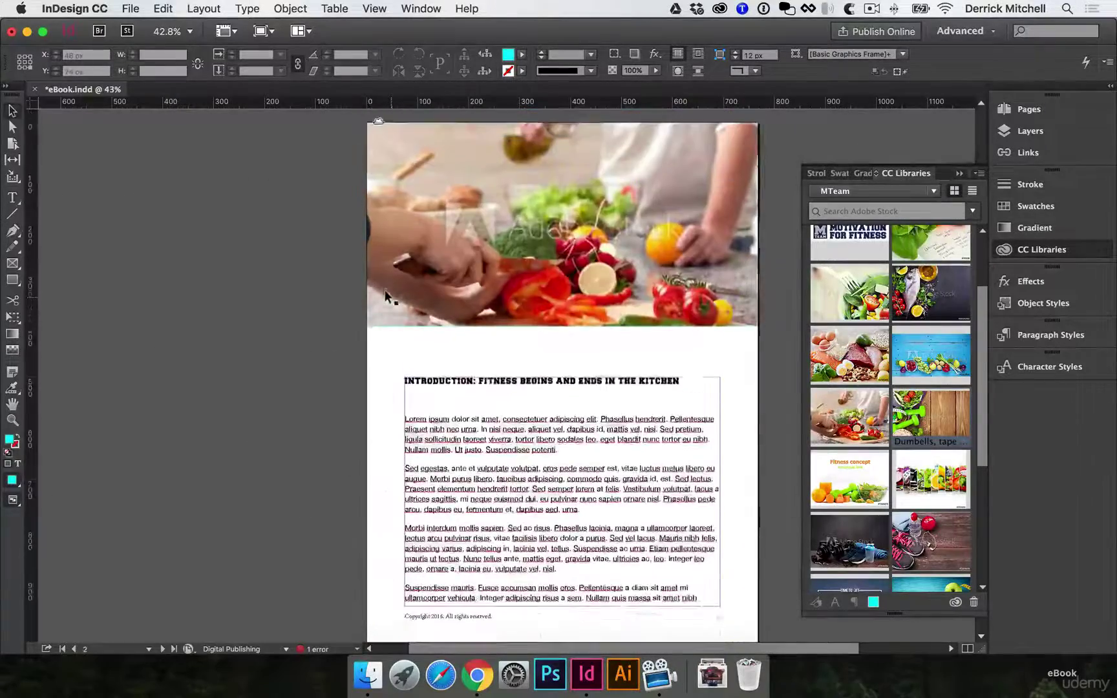
pyautogui.scroll(-20, 391, 305)
pyautogui.scroll(-15, 391, 305)
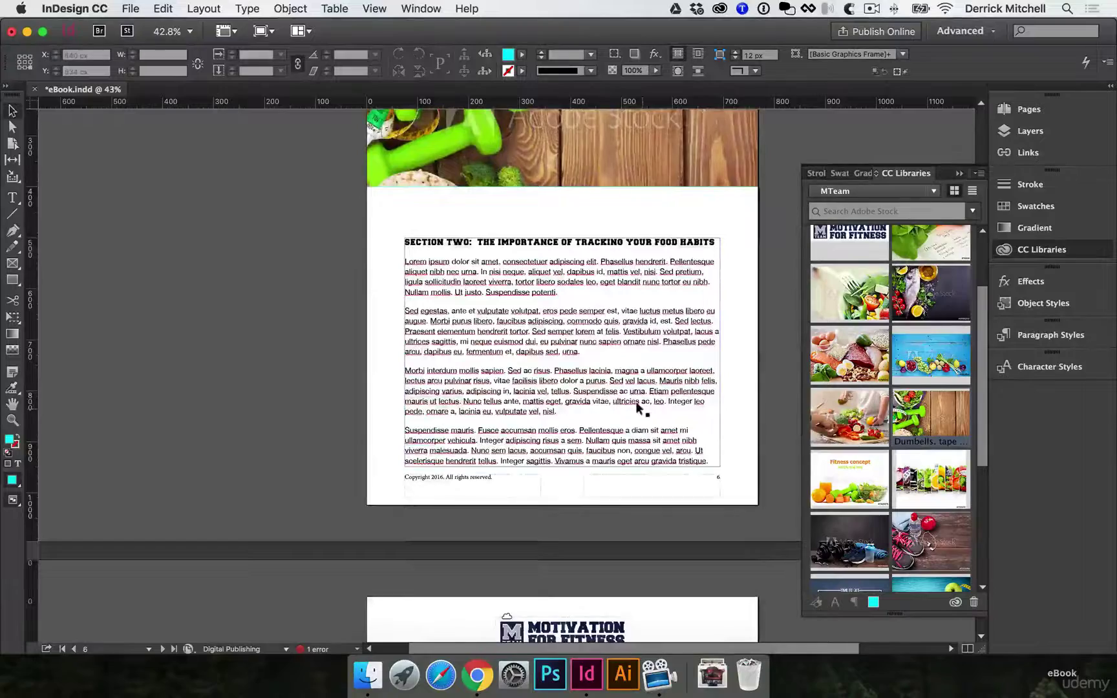
pyautogui.scroll(-10, 607, 398)
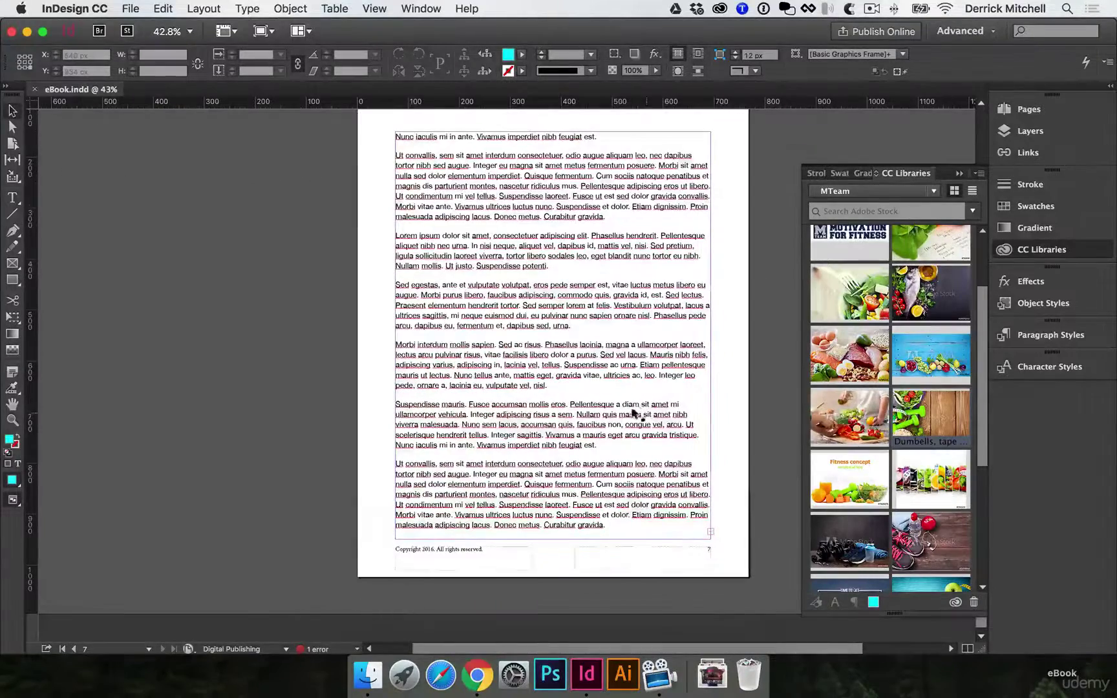
pyautogui.click(1060, 250)
pyautogui.click(1044, 113)
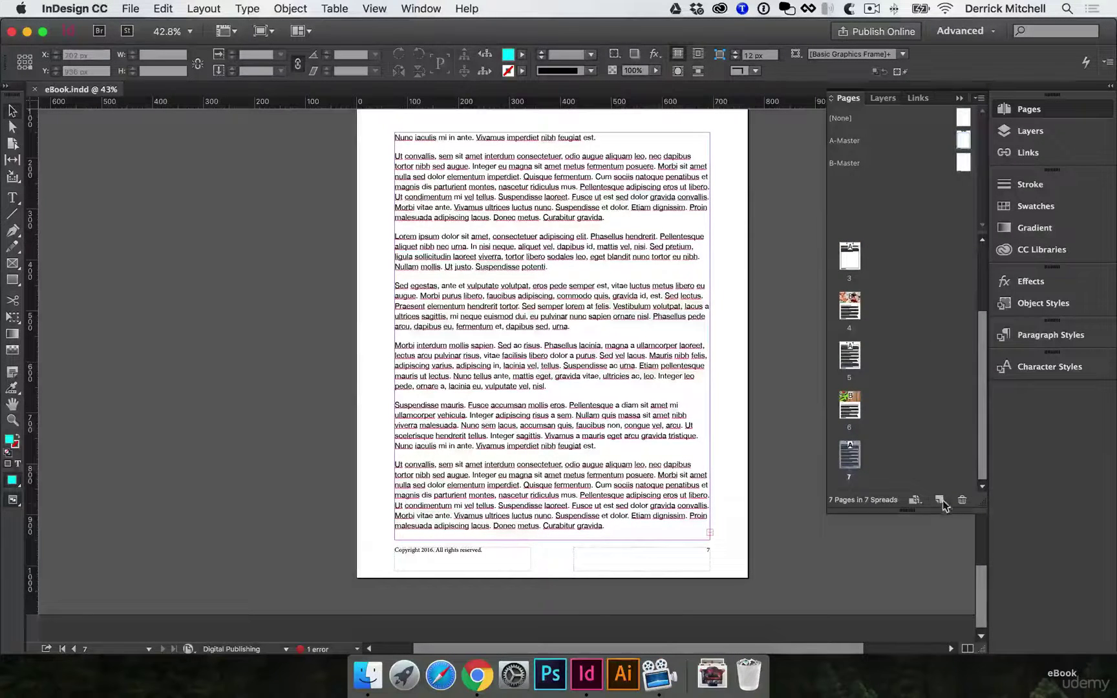
pyautogui.click(940, 500)
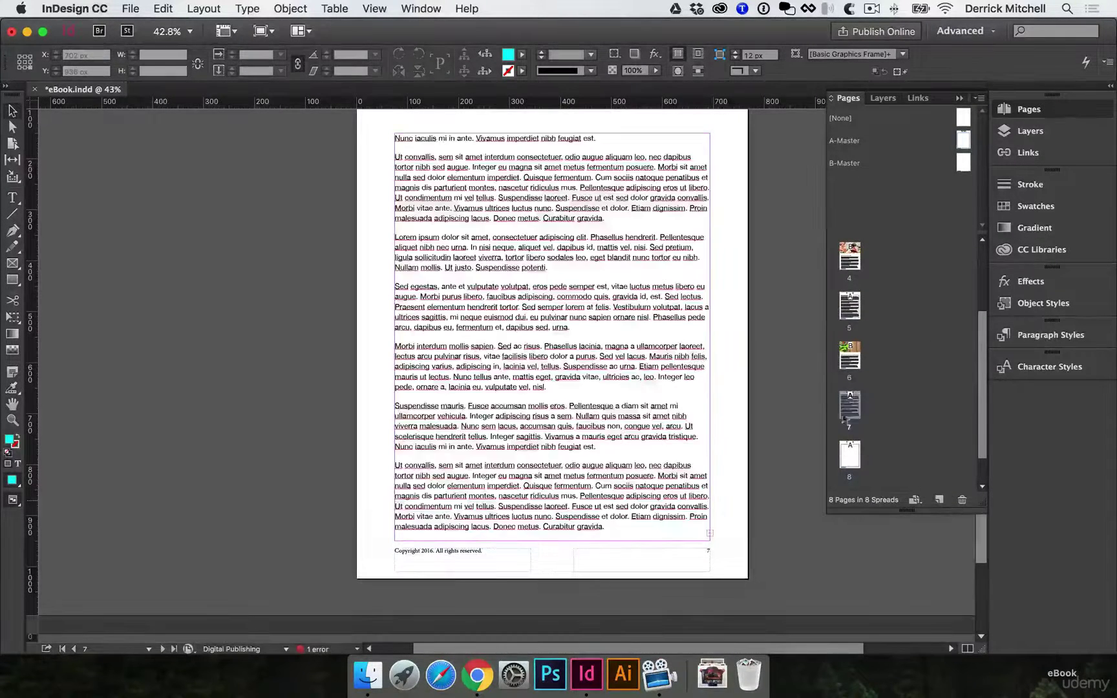
pyautogui.click(702, 519)
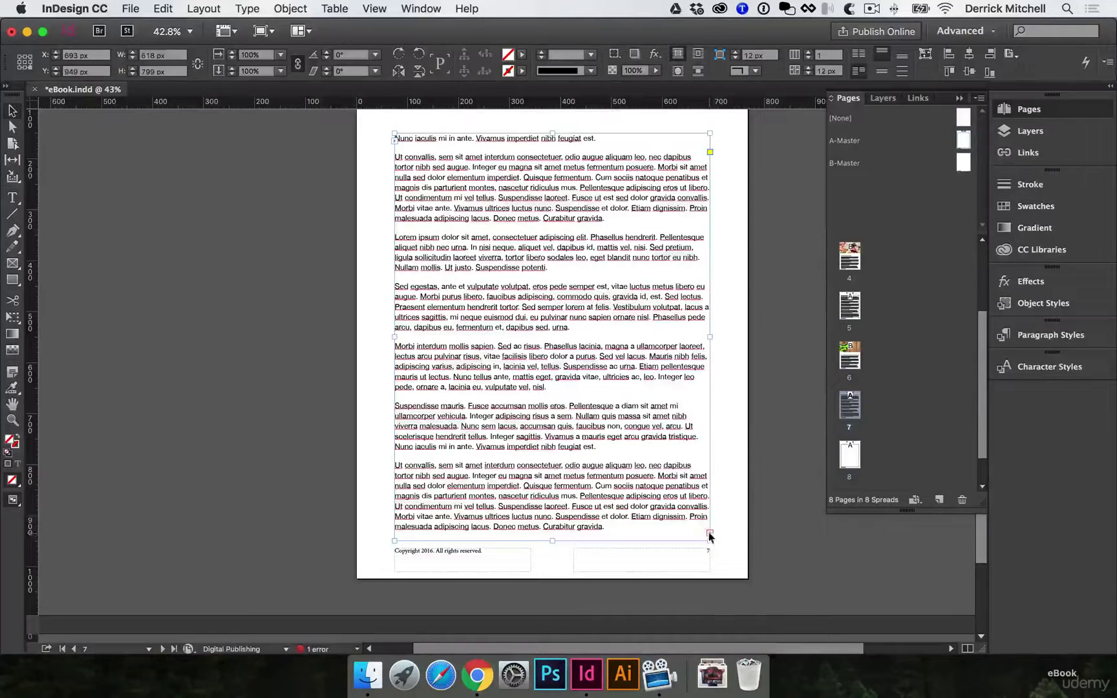
pyautogui.click(710, 535)
pyautogui.doubleClick(849, 454)
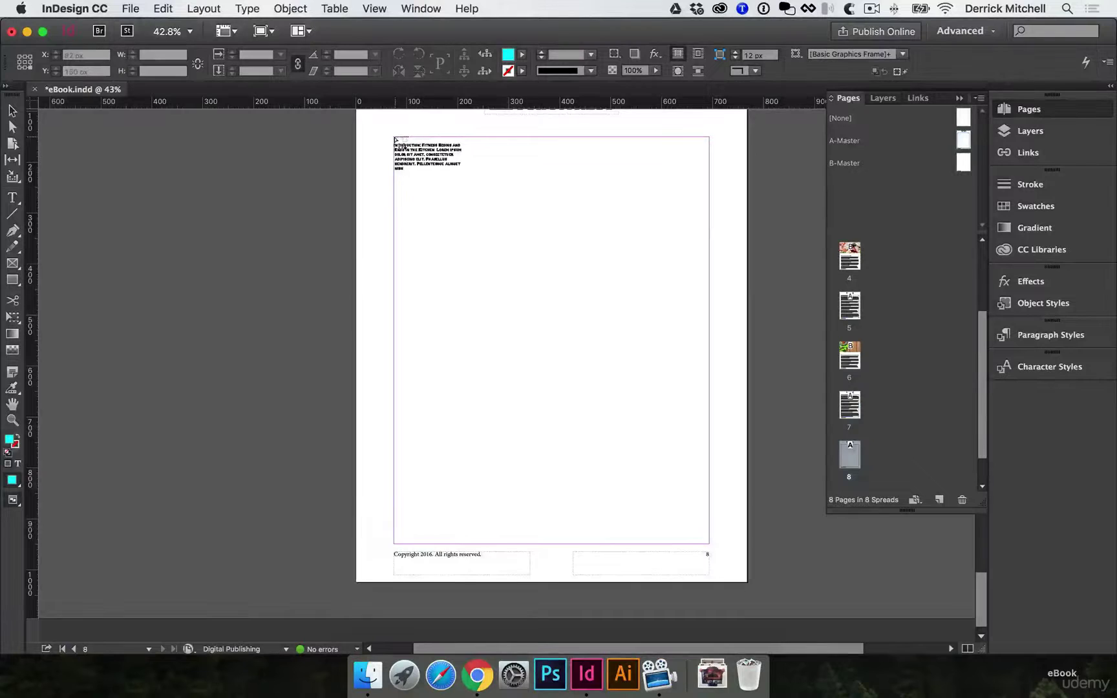
pyautogui.click(395, 141)
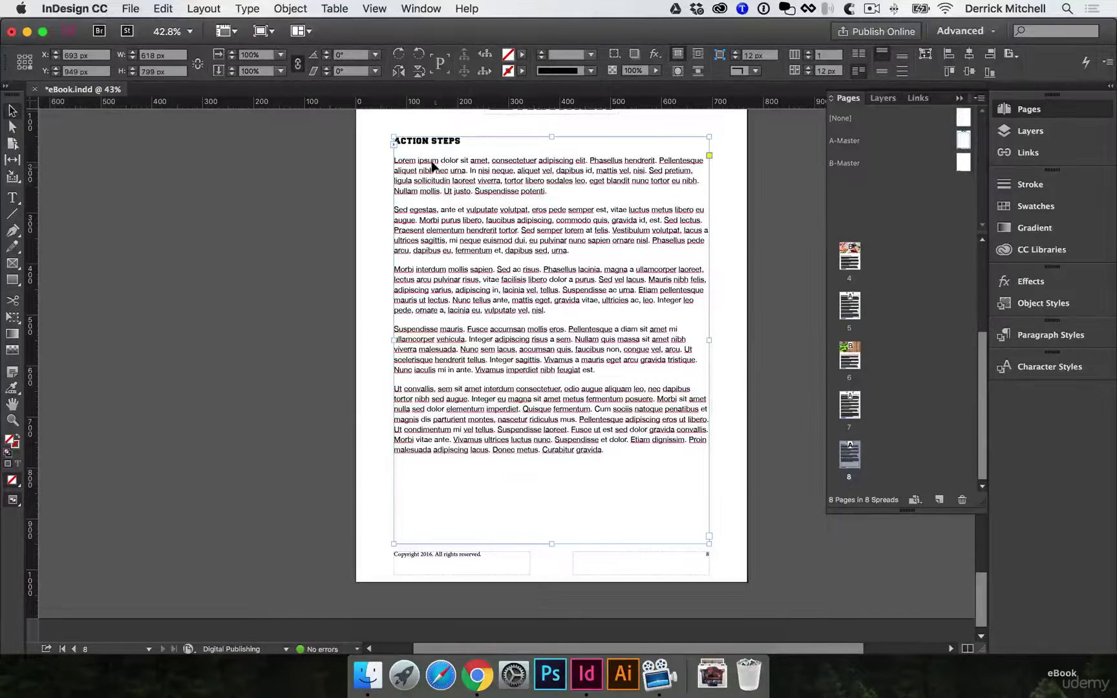
# Apply B-Master to page 8 and shorten the "Action Steps" text frame from above to the 500 px margin
pyautogui.press('super+shift+a')
pyautogui.scroll(5, 635, 271)
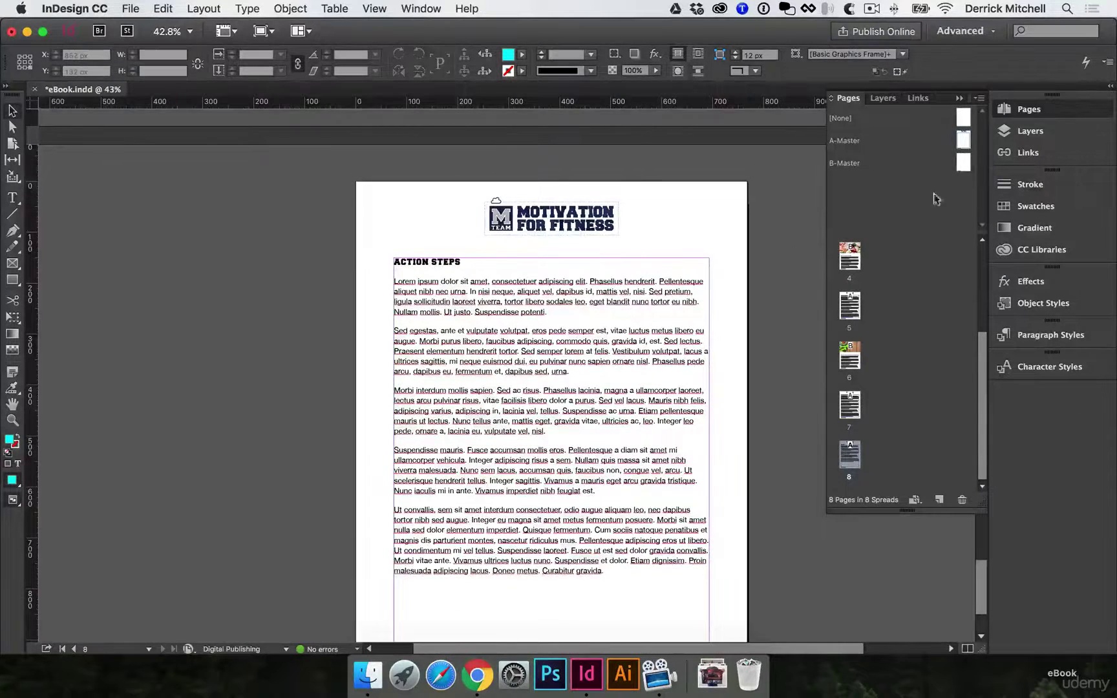
pyautogui.moveTo(964, 167); pyautogui.dragTo(850, 456)
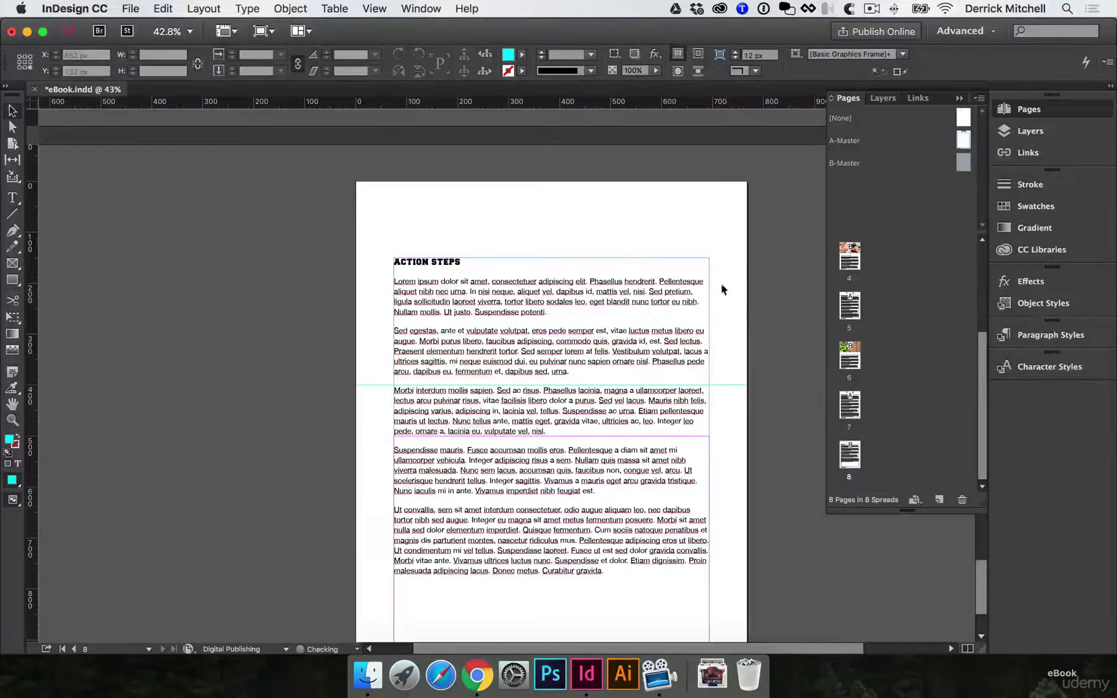
pyautogui.moveTo(551, 258); pyautogui.dragTo(553, 437)
pyautogui.scroll(-4, 551, 449)
pyautogui.scroll(6, 553, 449)
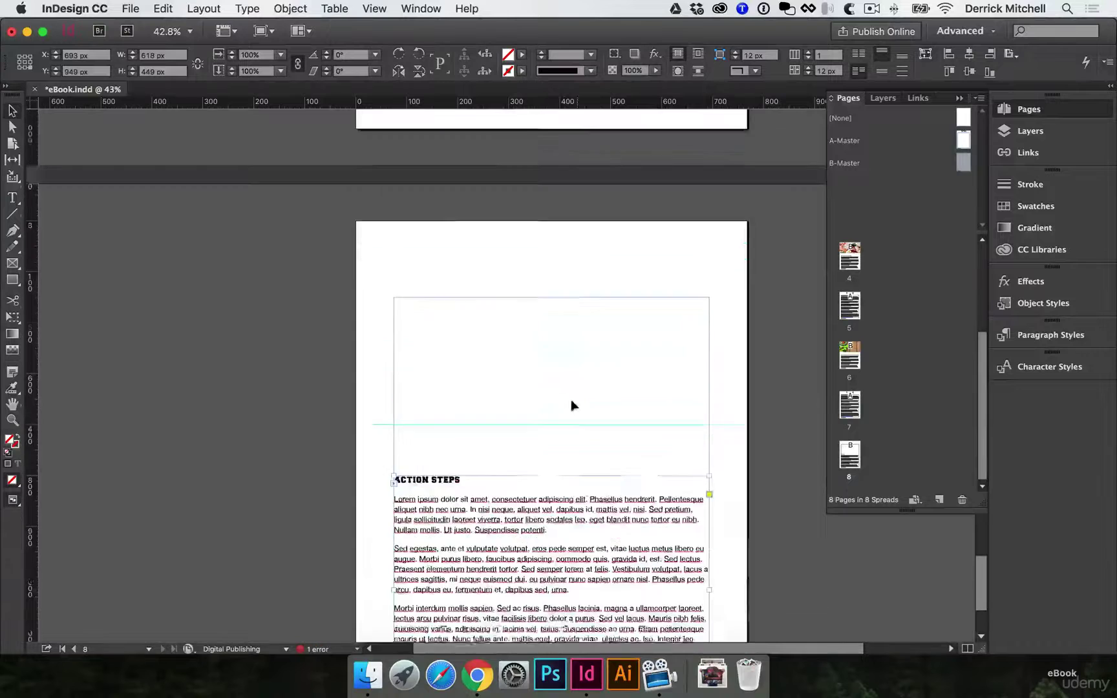
# Place the "Healthy food. V..." library image across the full width of page 8's header space and crop its lower edge to the guide
pyautogui.click(1037, 249)
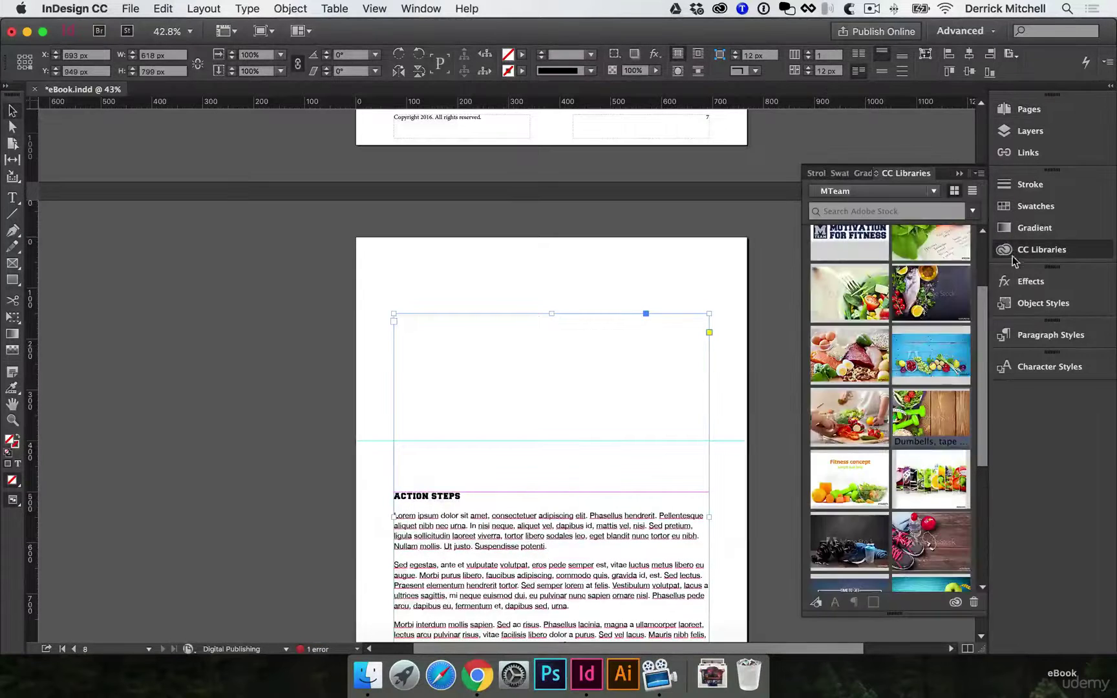
pyautogui.moveTo(953, 353)
pyautogui.mouseDown()
pyautogui.moveTo(568, 411)
pyautogui.moveTo(446, 289)
pyautogui.moveTo(358, 240)
pyautogui.moveTo(578, 403)
pyautogui.moveTo(735, 459)
pyautogui.moveTo(746, 474)
pyautogui.mouseUp()
pyautogui.moveTo(547, 444); pyautogui.dragTo(553, 441)
pyautogui.click(562, 451)
pyautogui.scroll(-3, 682, 508)
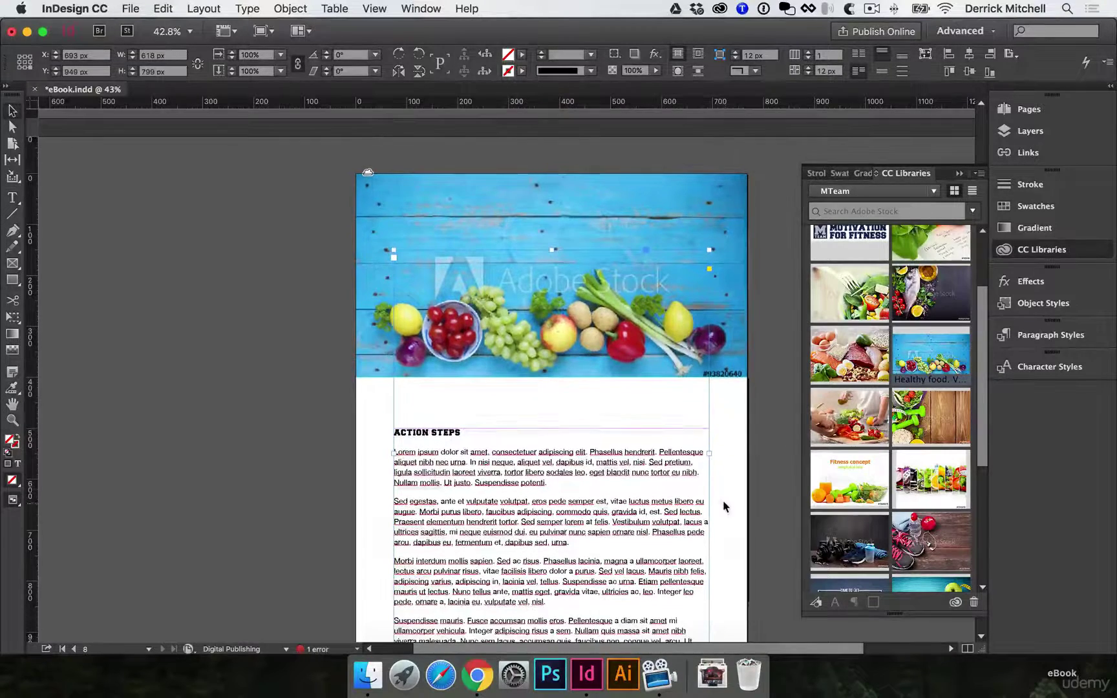
# Enlarge the title text "Title: Food and Fitness 101" on the cover page to 31 pt
pyautogui.click(783, 448)
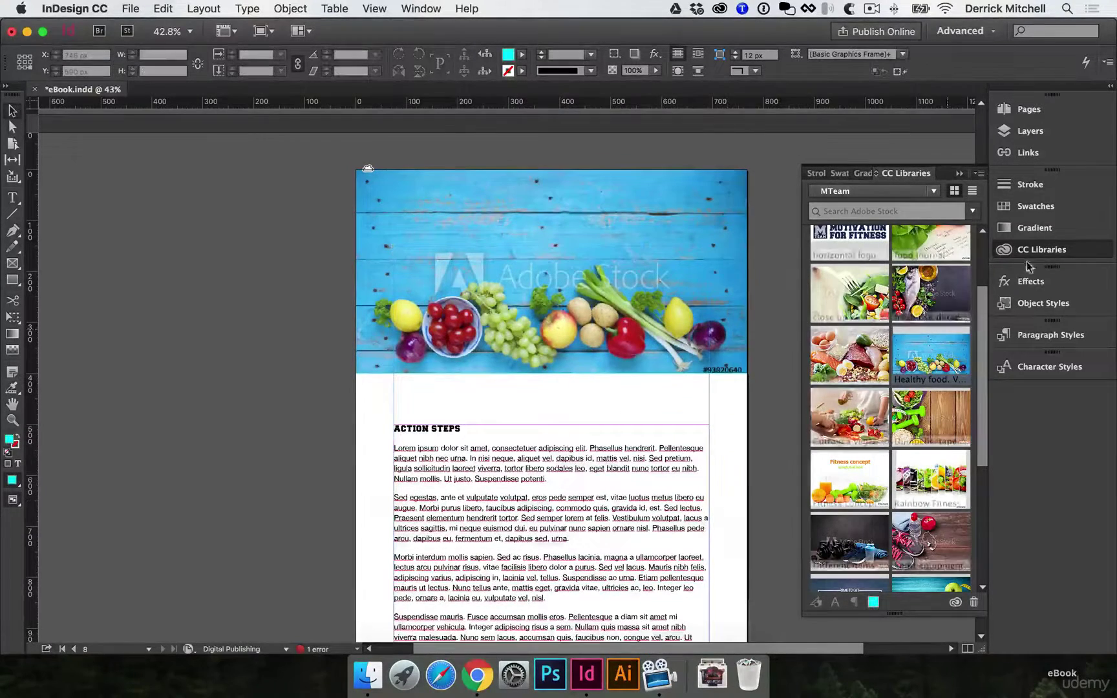
pyautogui.click(1008, 250)
pyautogui.scroll(10, 829, 299)
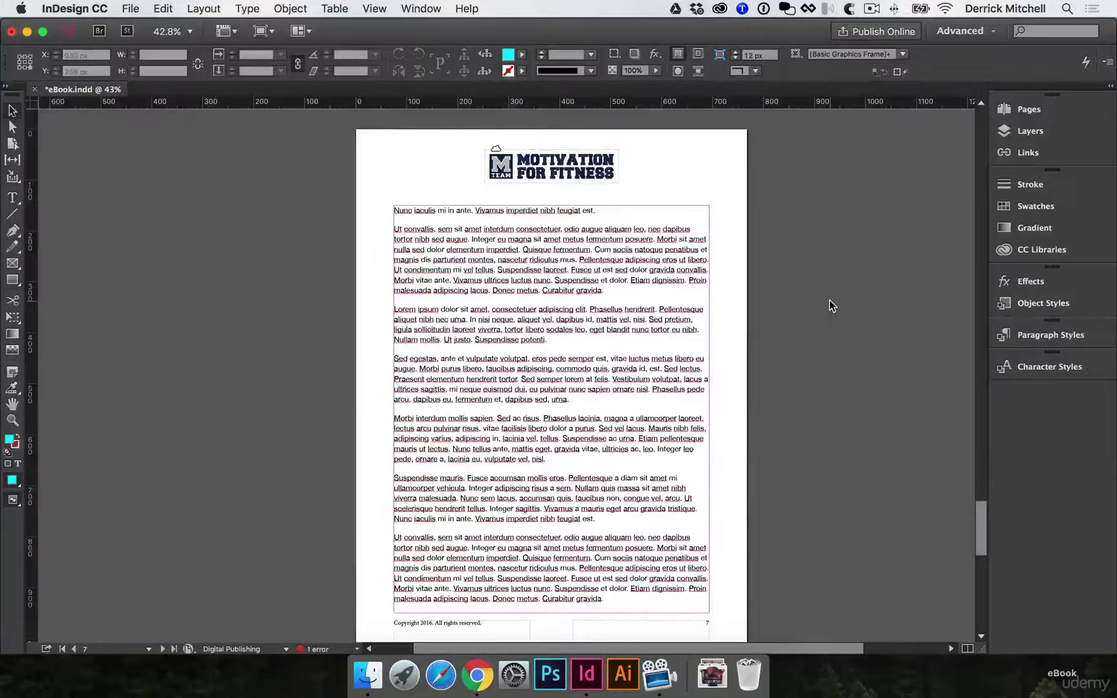
pyautogui.scroll(10, 828, 301)
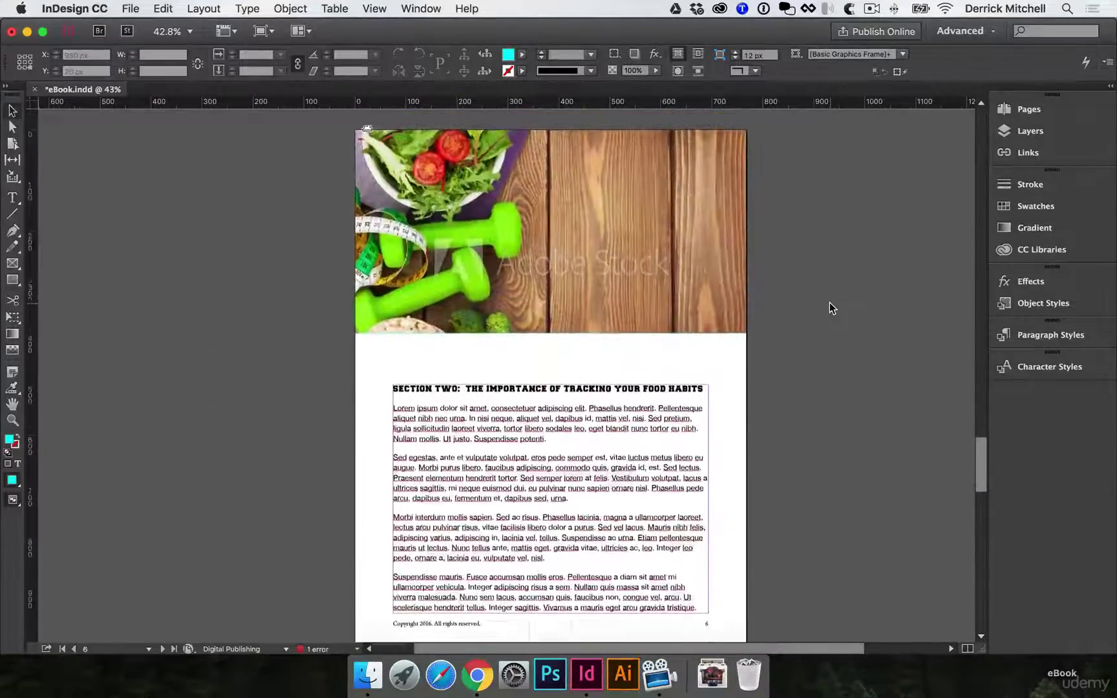
pyautogui.scroll(10, 828, 302)
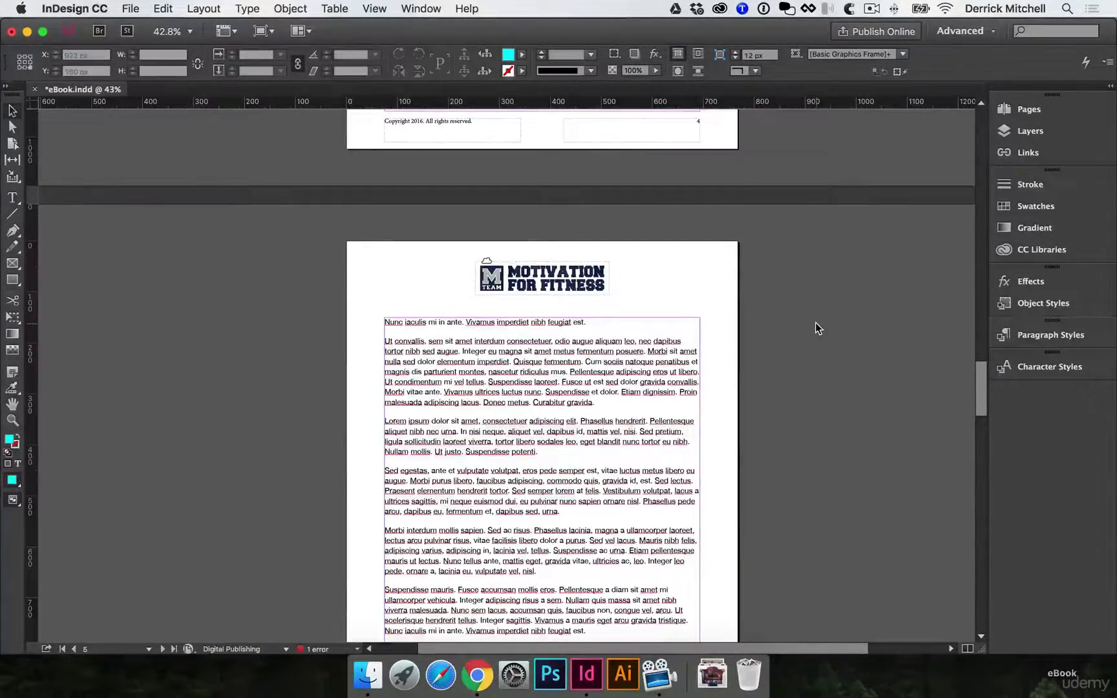
pyautogui.scroll(15, 815, 323)
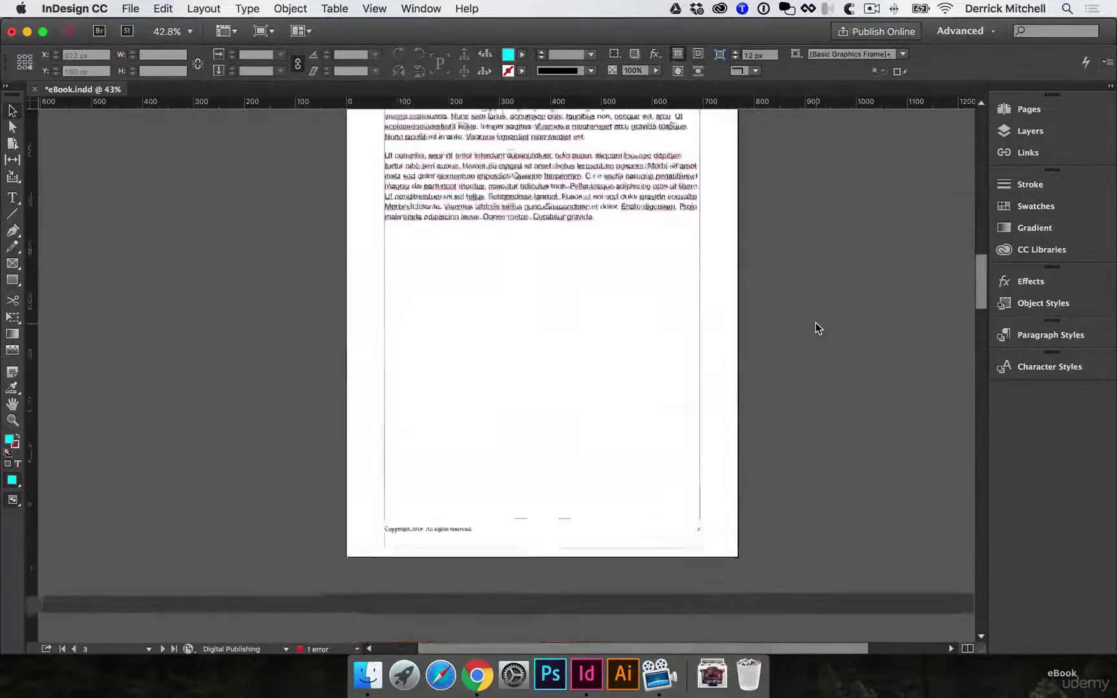
pyautogui.scroll(20, 815, 323)
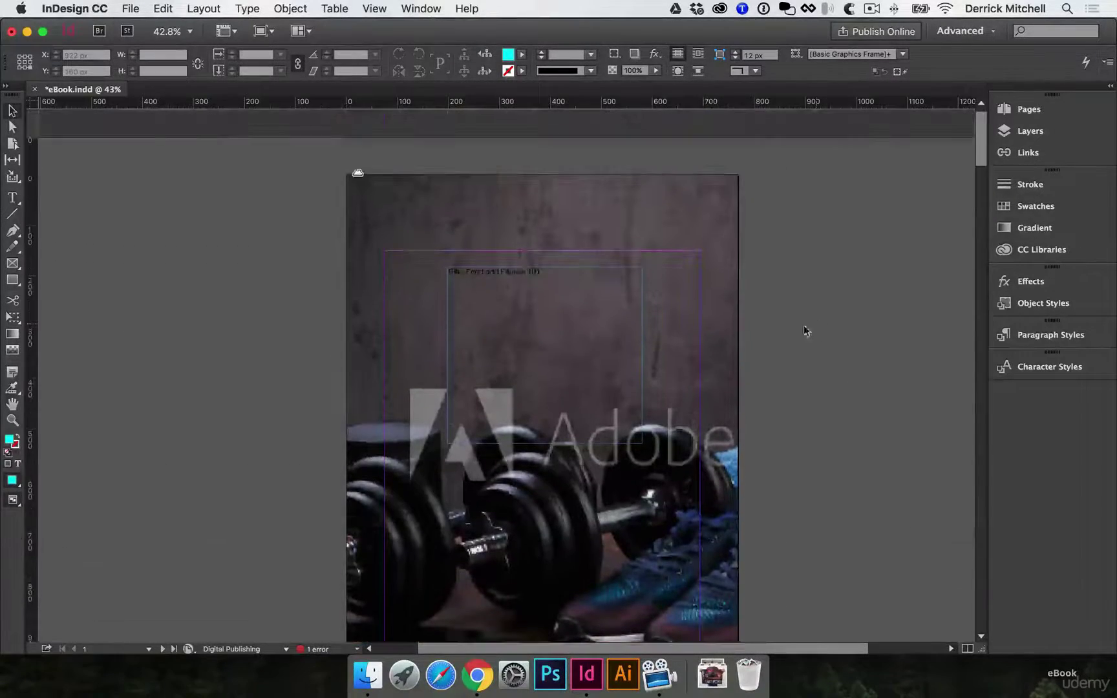
pyautogui.click(581, 280)
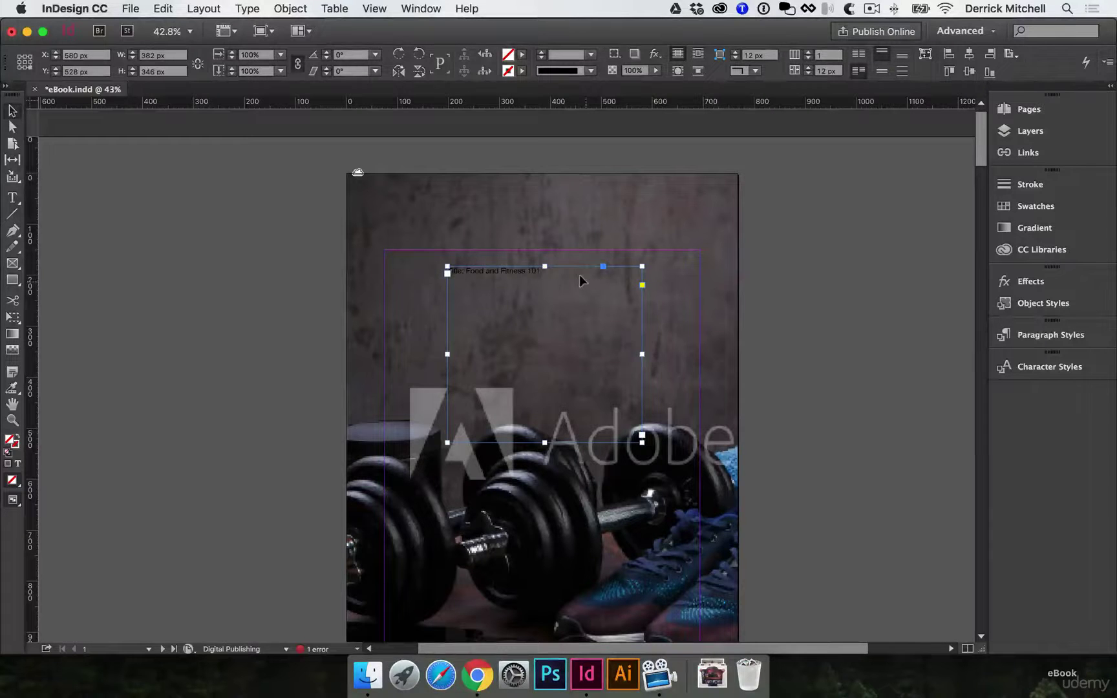
pyautogui.doubleClick(514, 278)
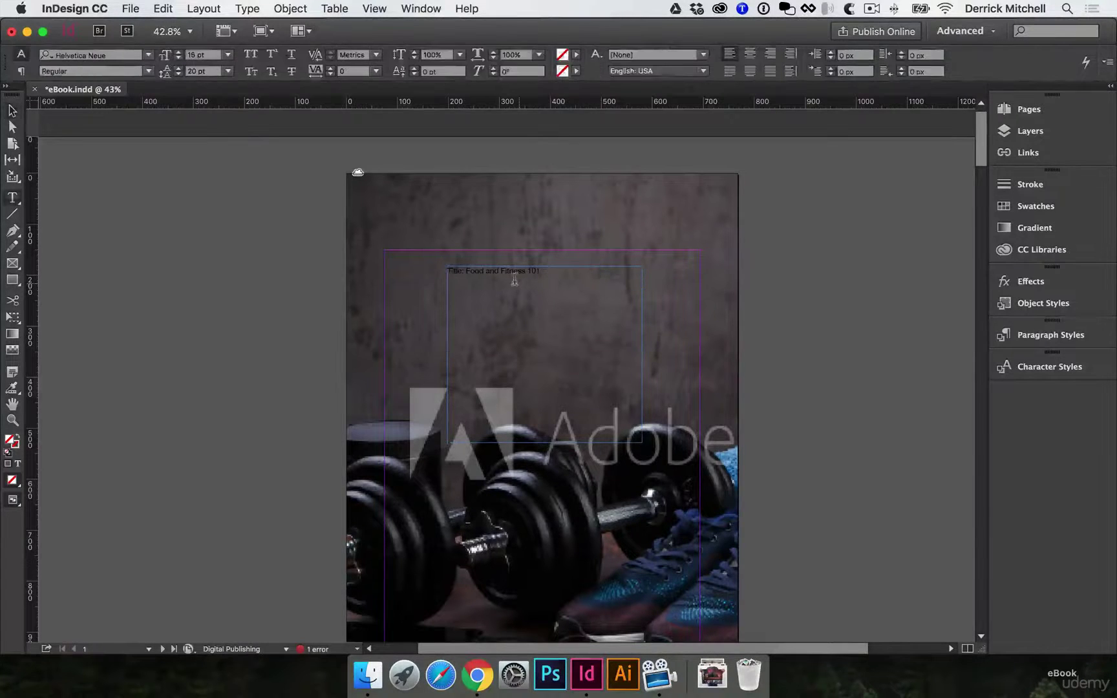
pyautogui.press('super+a')
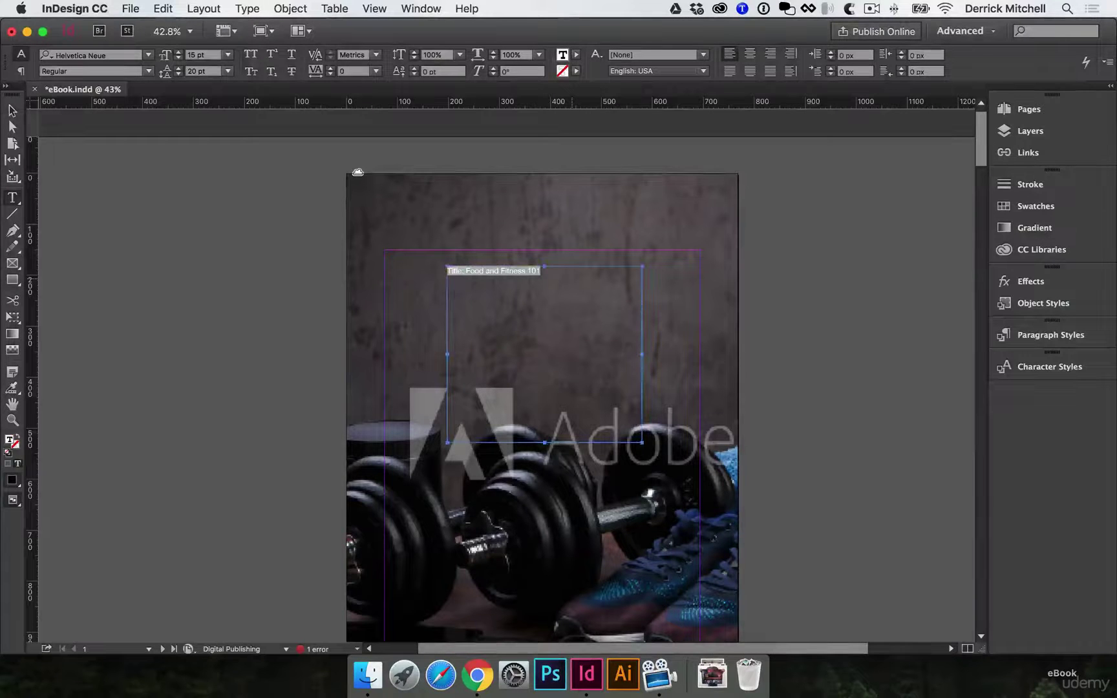
pyautogui.press('super+shift+period')
pyautogui.press('super+shift+period')
pyautogui.press('super+shift+period')
pyautogui.press('super+shift+period')
pyautogui.press('super+shift+period')
pyautogui.press('super+shift+period')
pyautogui.press('super+shift+period')
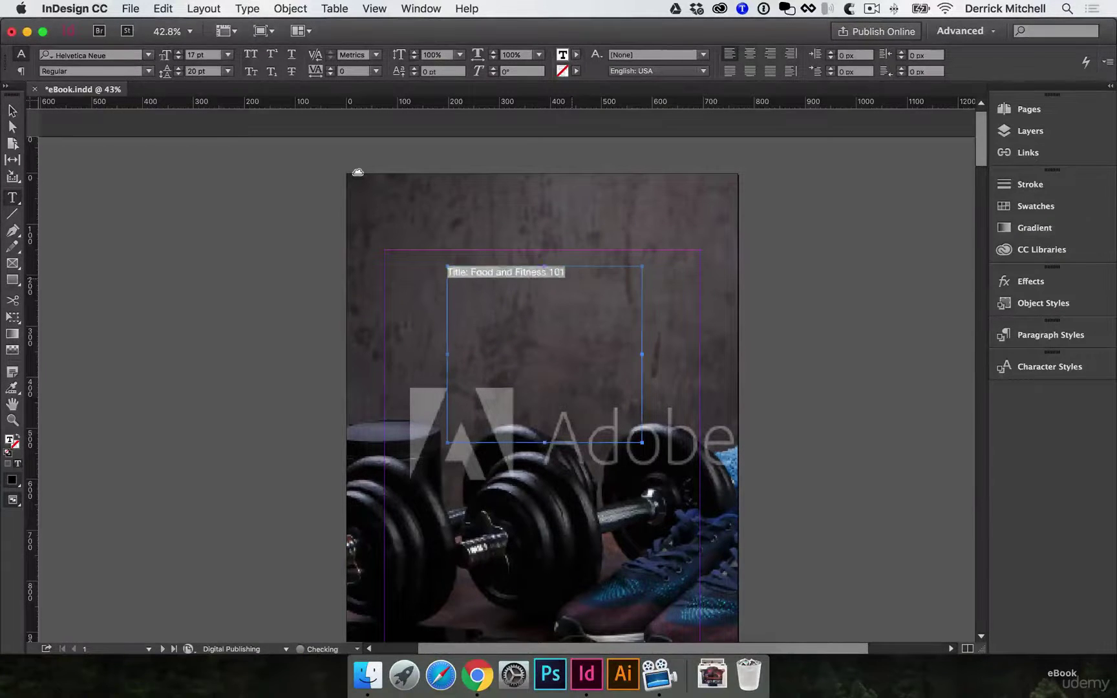
pyautogui.press('super+shift+period')
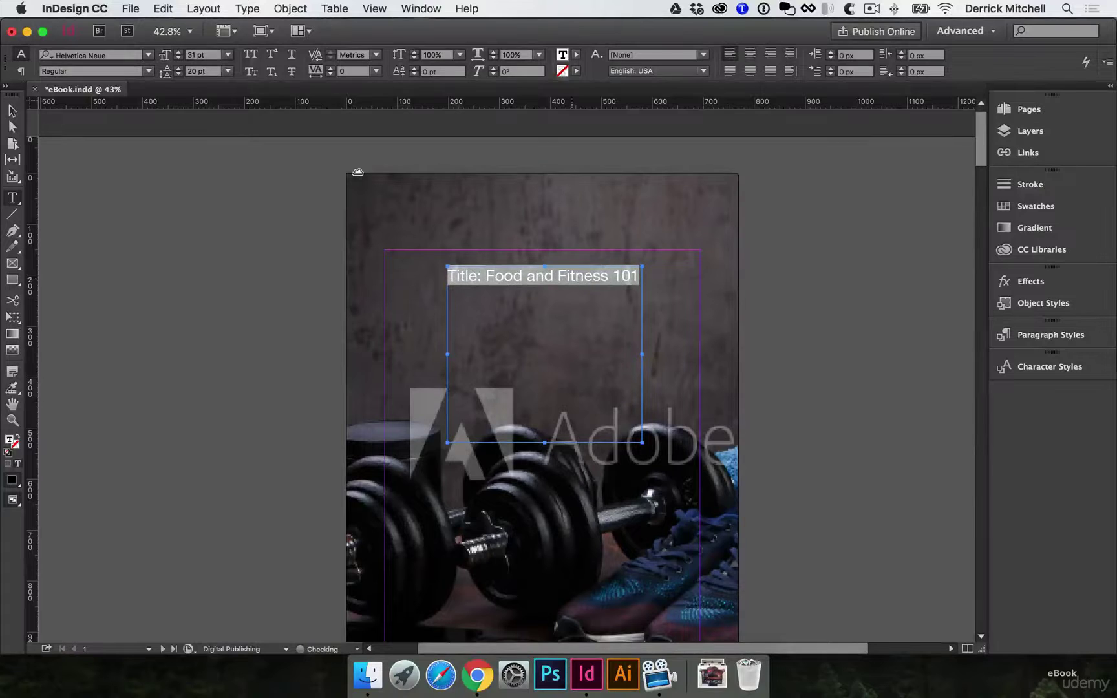
# Delete the "Title: " prefix so the cover title reads "Food and Fitness 101"
pyautogui.click(498, 278)
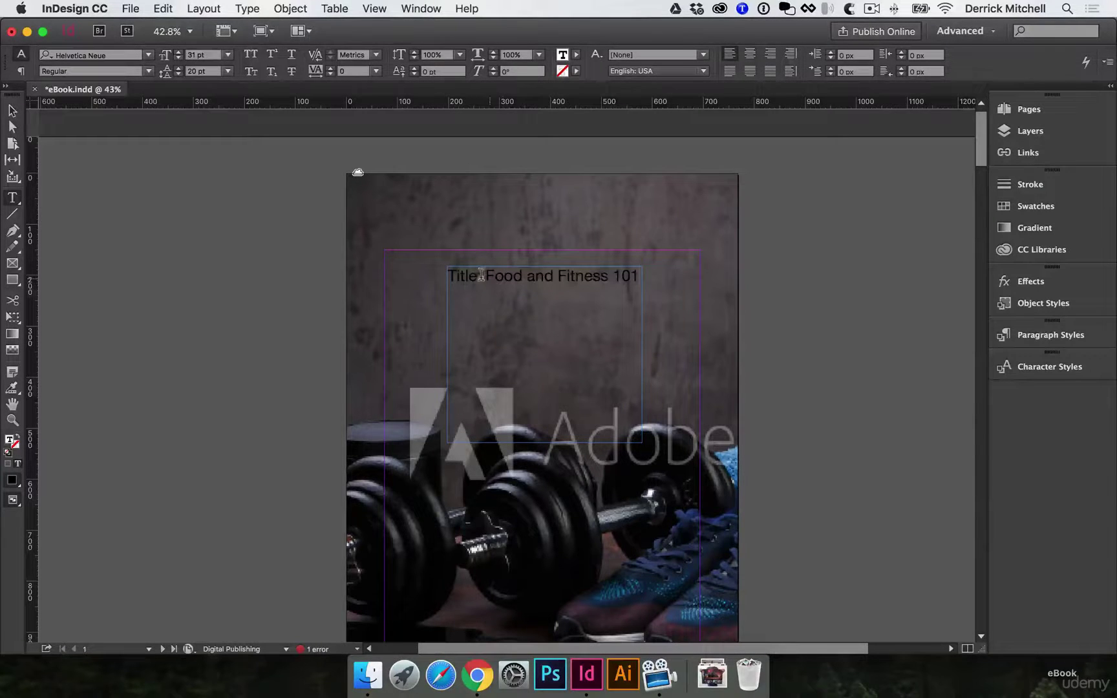
pyautogui.moveTo(483, 275); pyautogui.dragTo(374, 260)
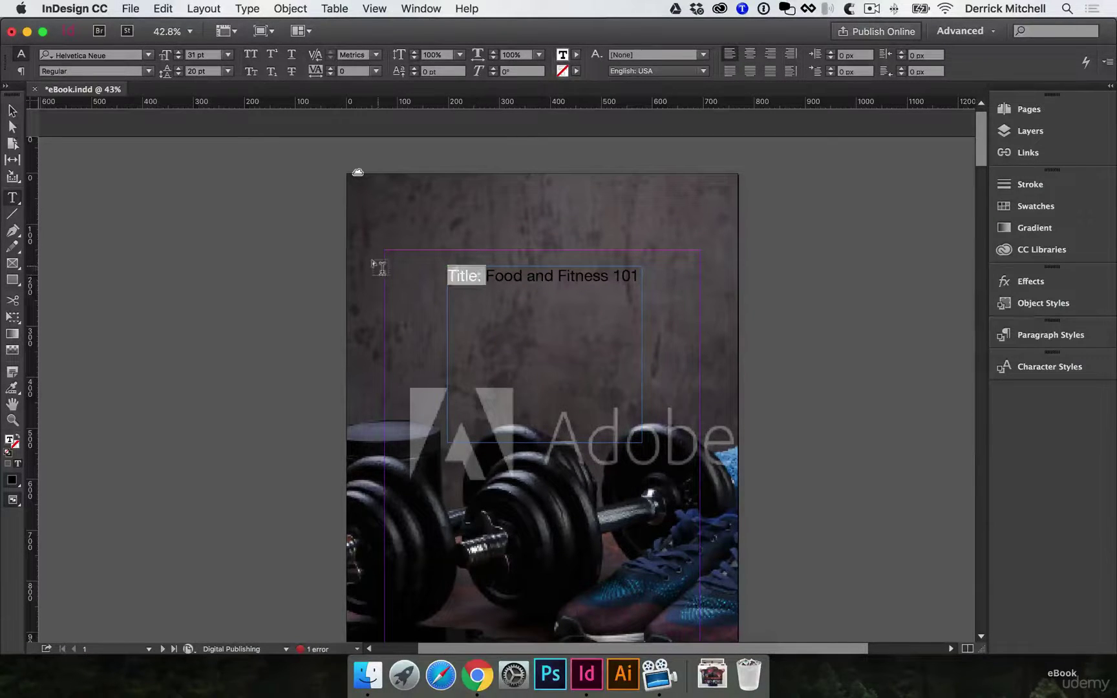
pyautogui.press('BackSpace')
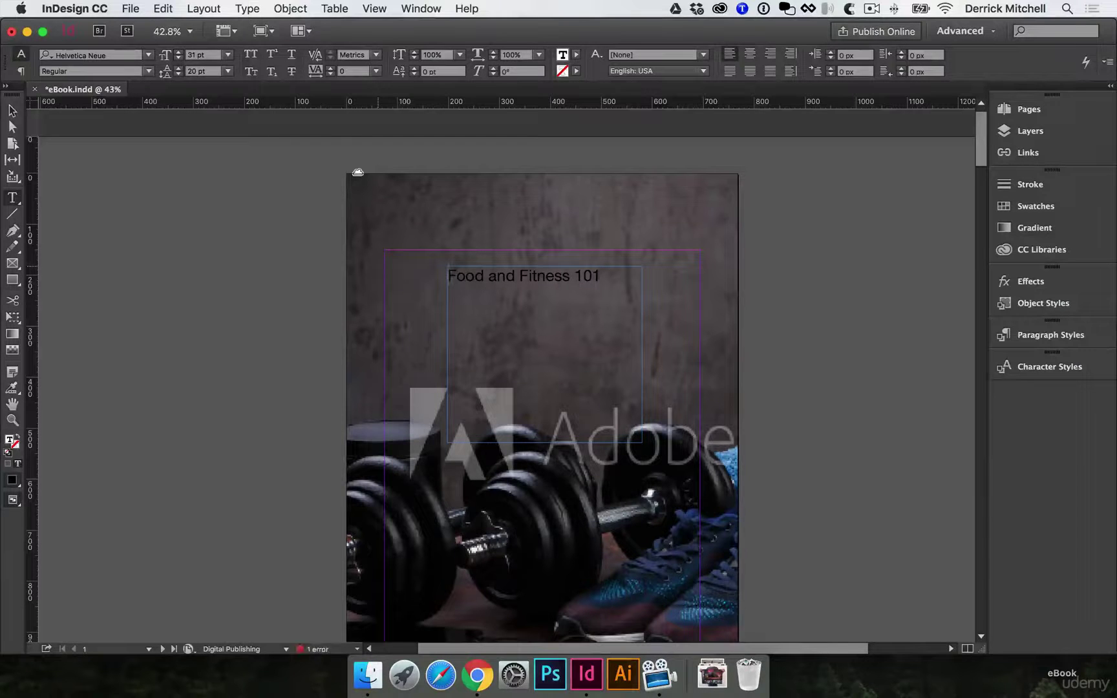
# Fill the whole cover title text with the [Paper] swatch
pyautogui.press('super+a')
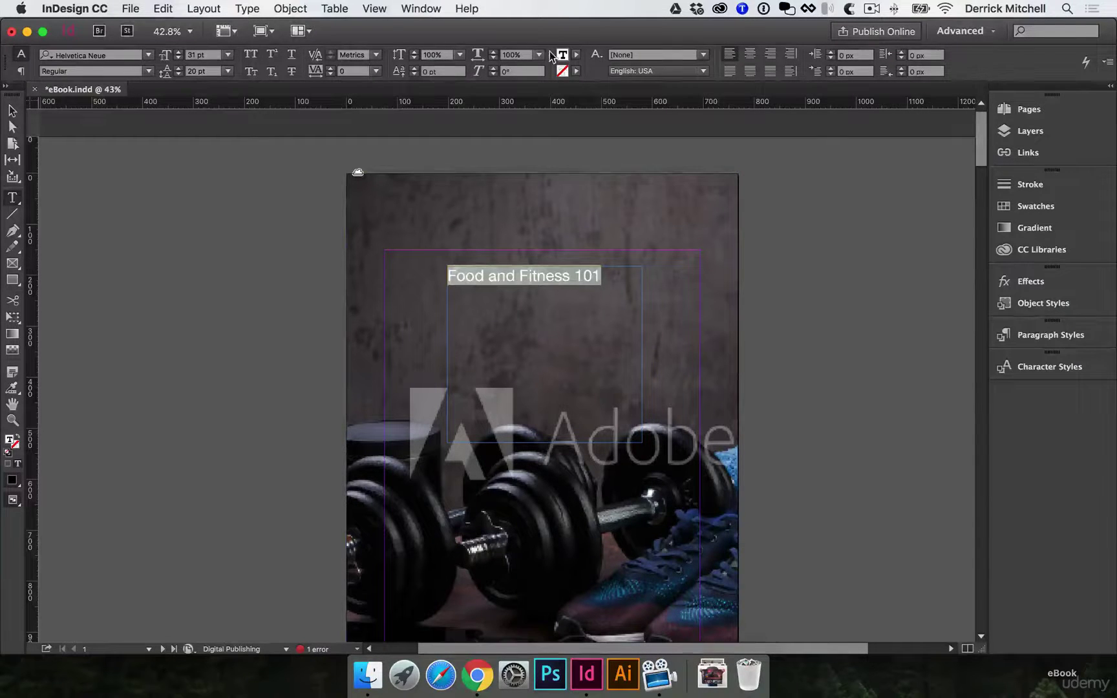
pyautogui.click(573, 55)
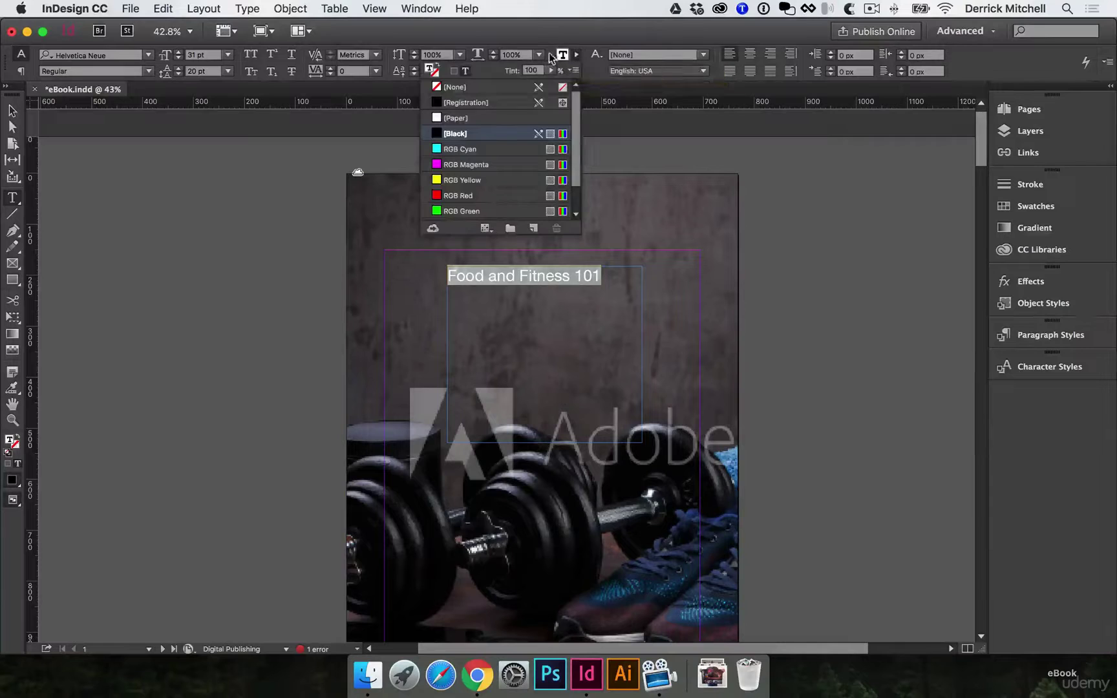
pyautogui.click(442, 119)
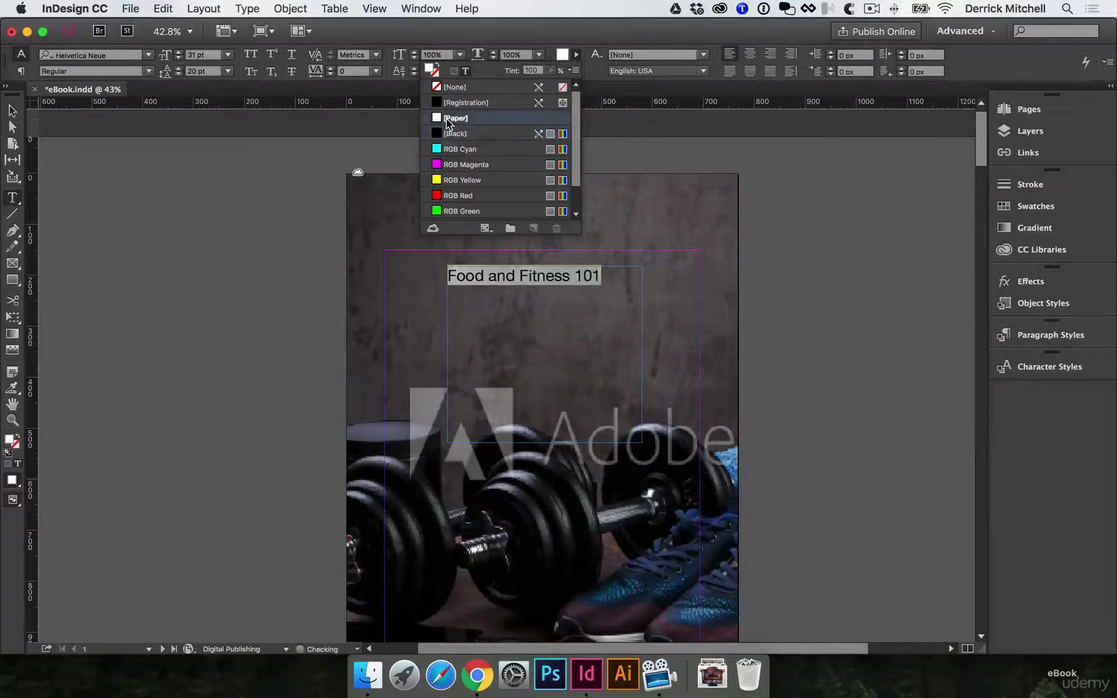
pyautogui.click(11, 114)
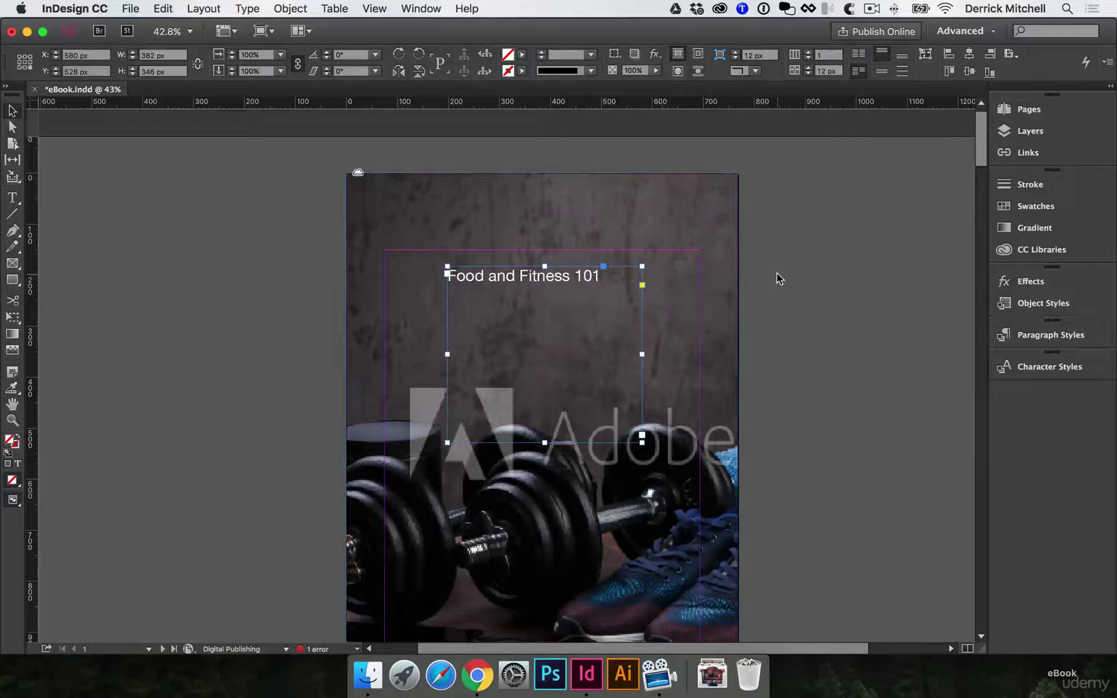
# Preview the cover page without guides and frame edges, with nothing selected, and return to the normal view
pyautogui.press('w')
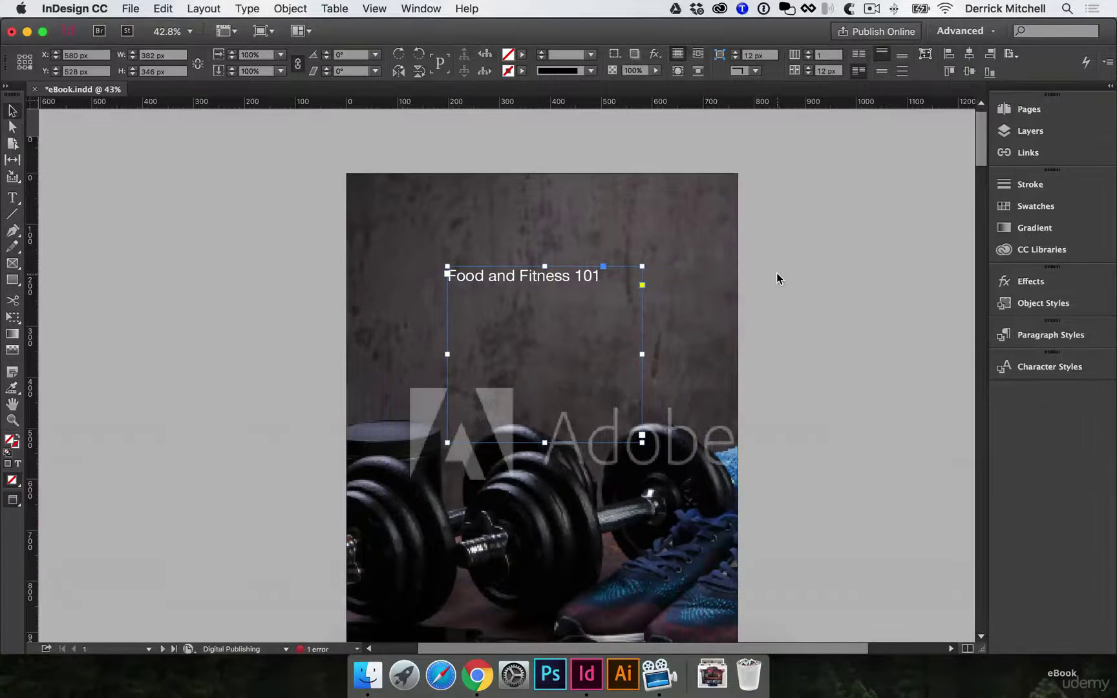
pyautogui.click(777, 274)
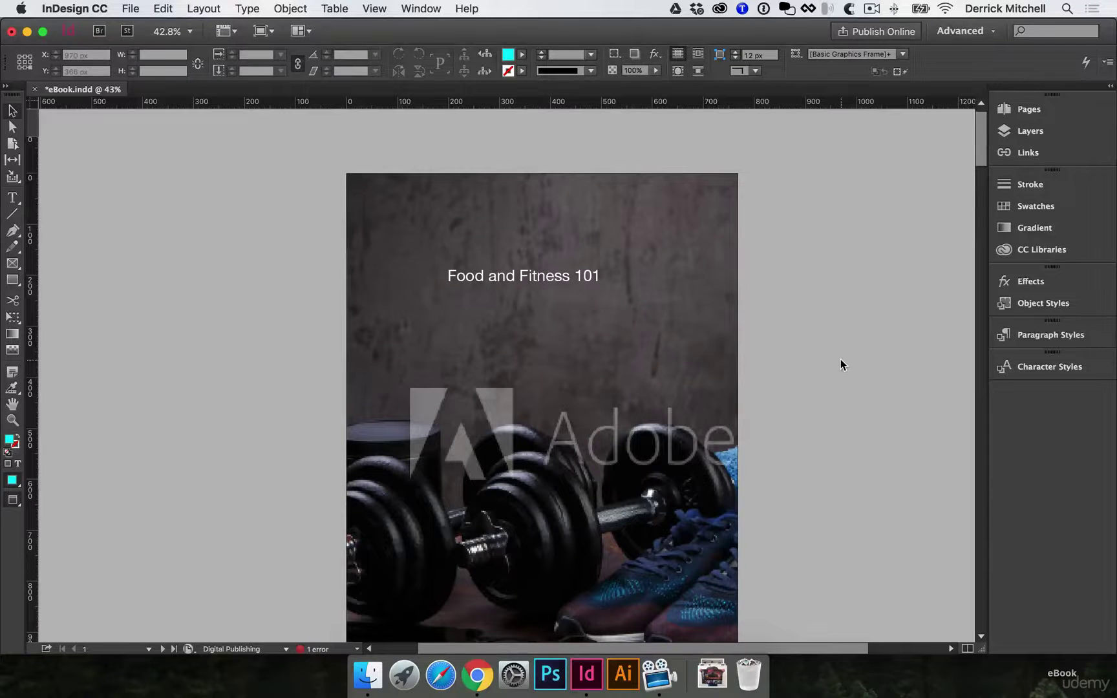
pyautogui.press('w')
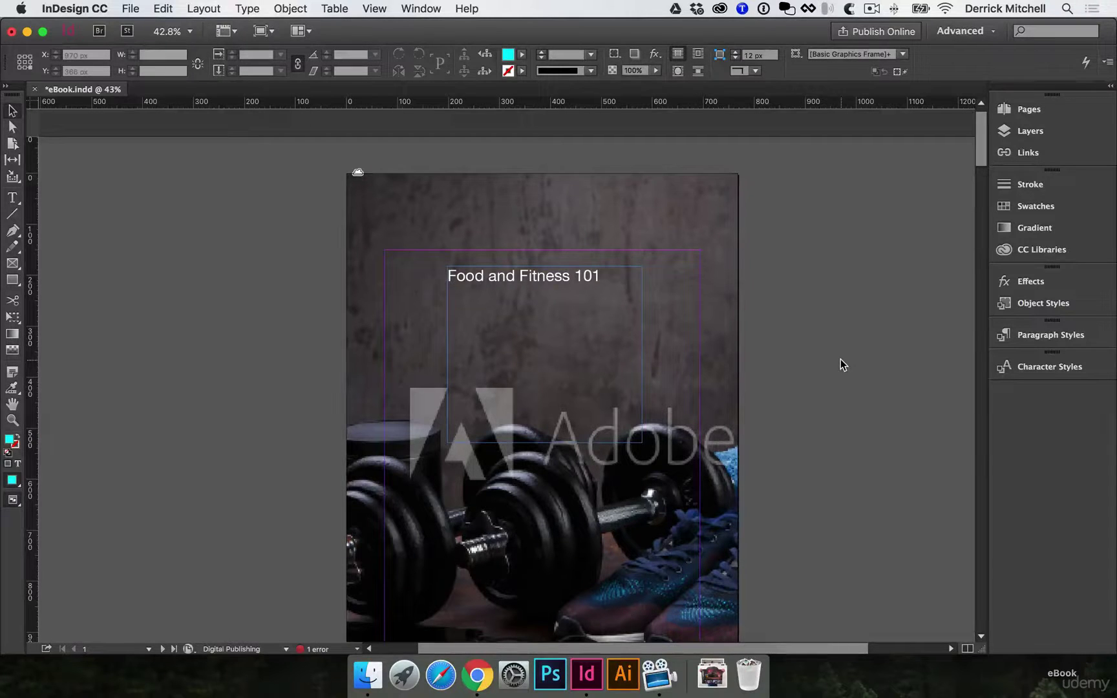
# Switch the document's display performance to High Quality Display
pyautogui.scroll(-1, 694, 543)
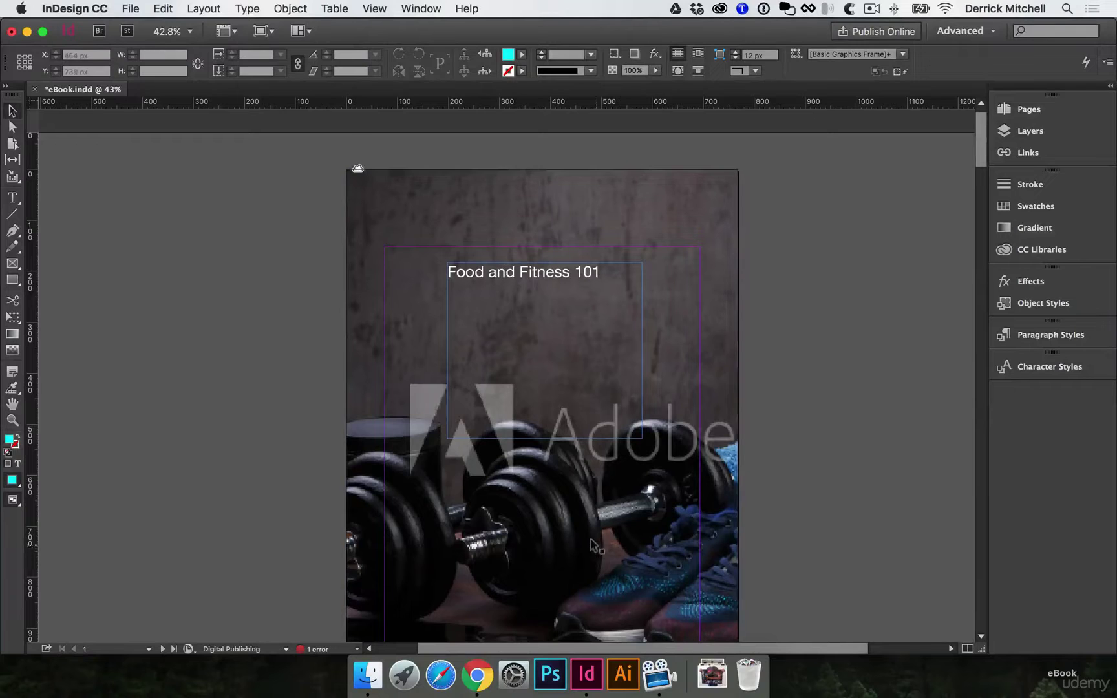
pyautogui.scroll(-3, 590, 543)
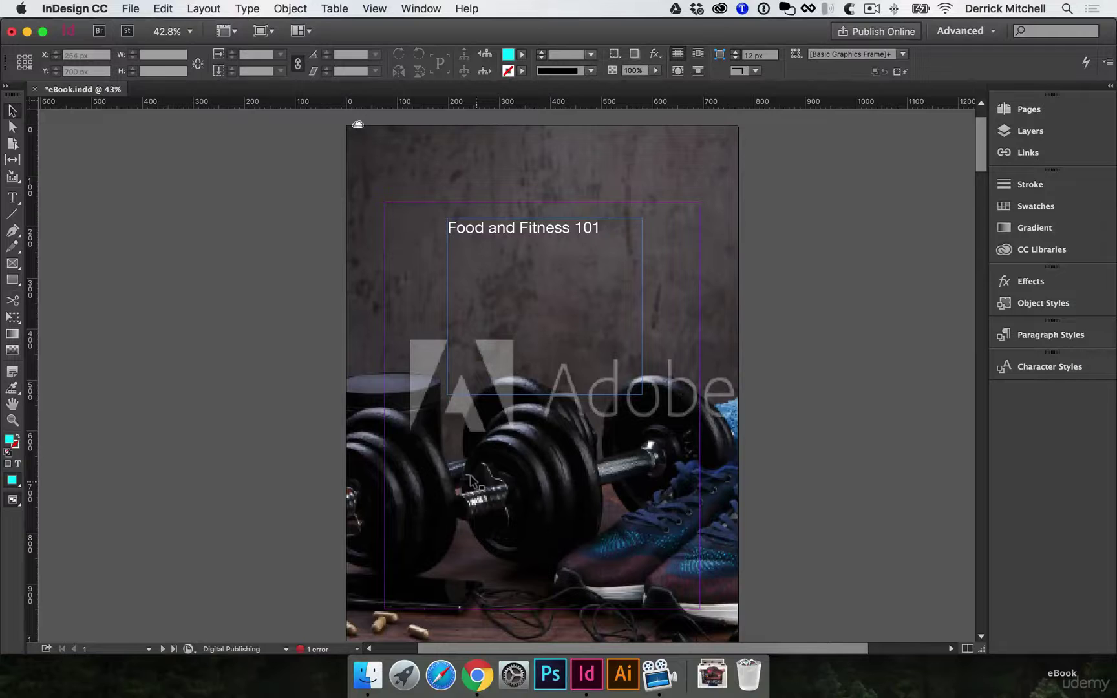
pyautogui.click(382, 8)
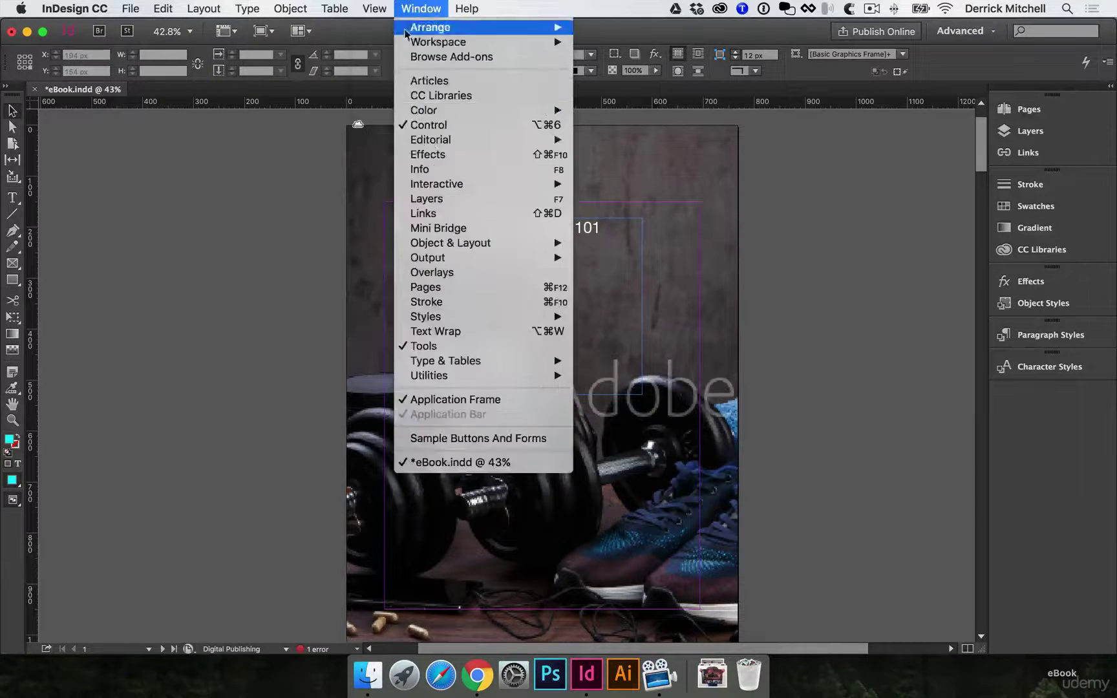
pyautogui.moveTo(431, 253)
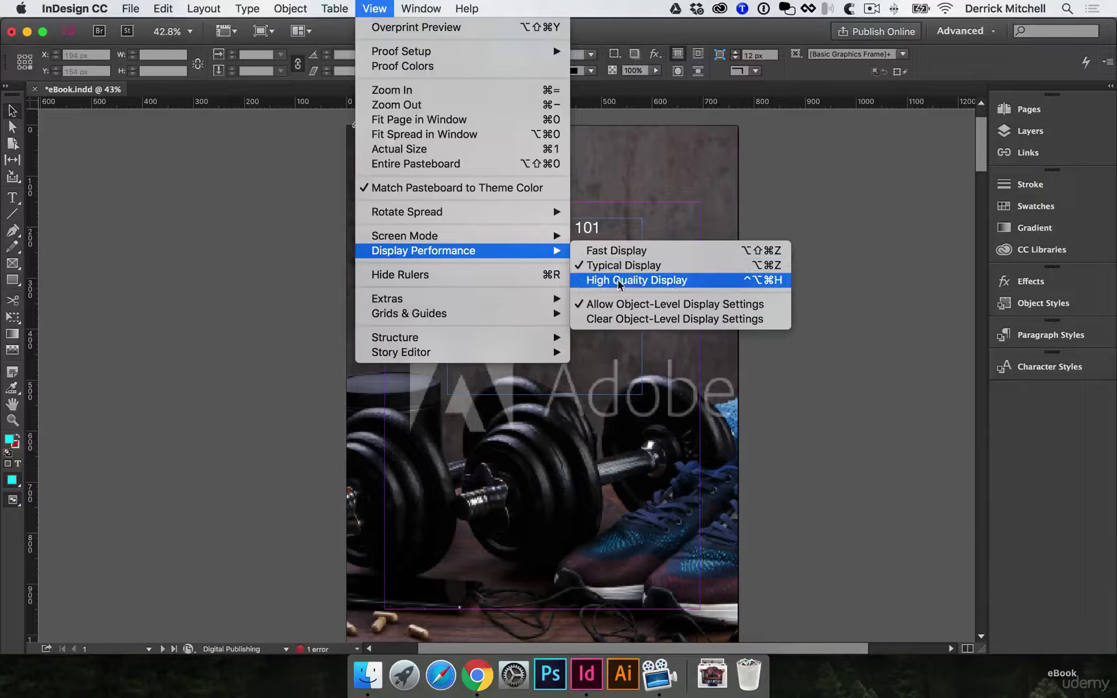
pyautogui.click(642, 283)
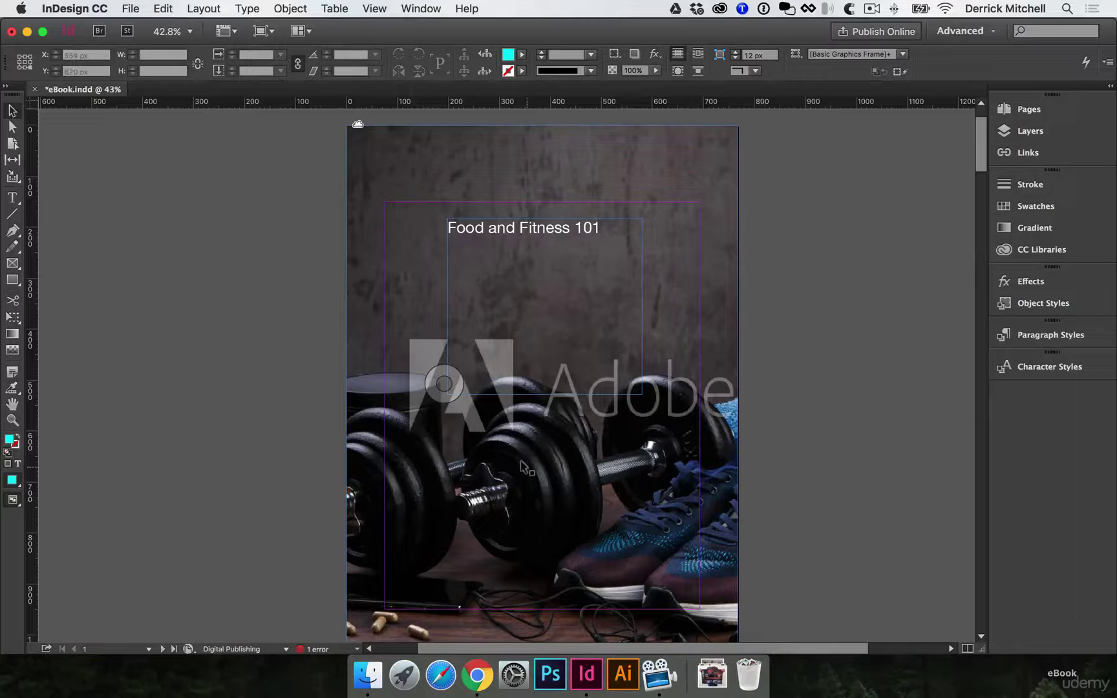
# Change the font of the whole cover title to Freshman
pyautogui.doubleClick(539, 260)
pyautogui.press('super+a')
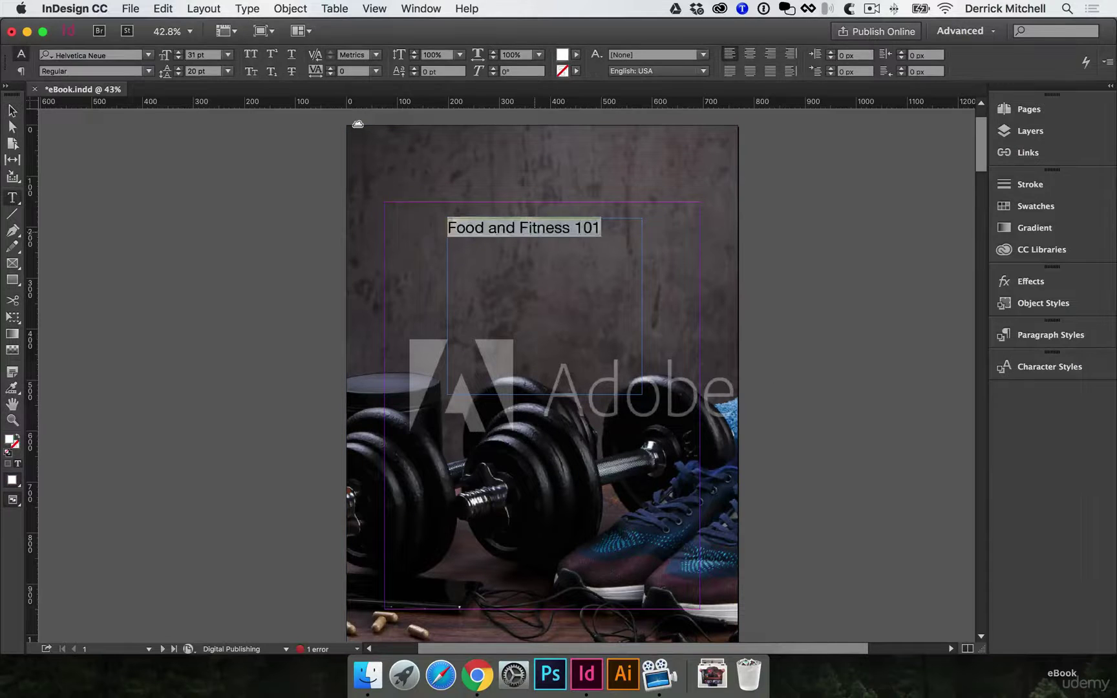
pyautogui.click(115, 55)
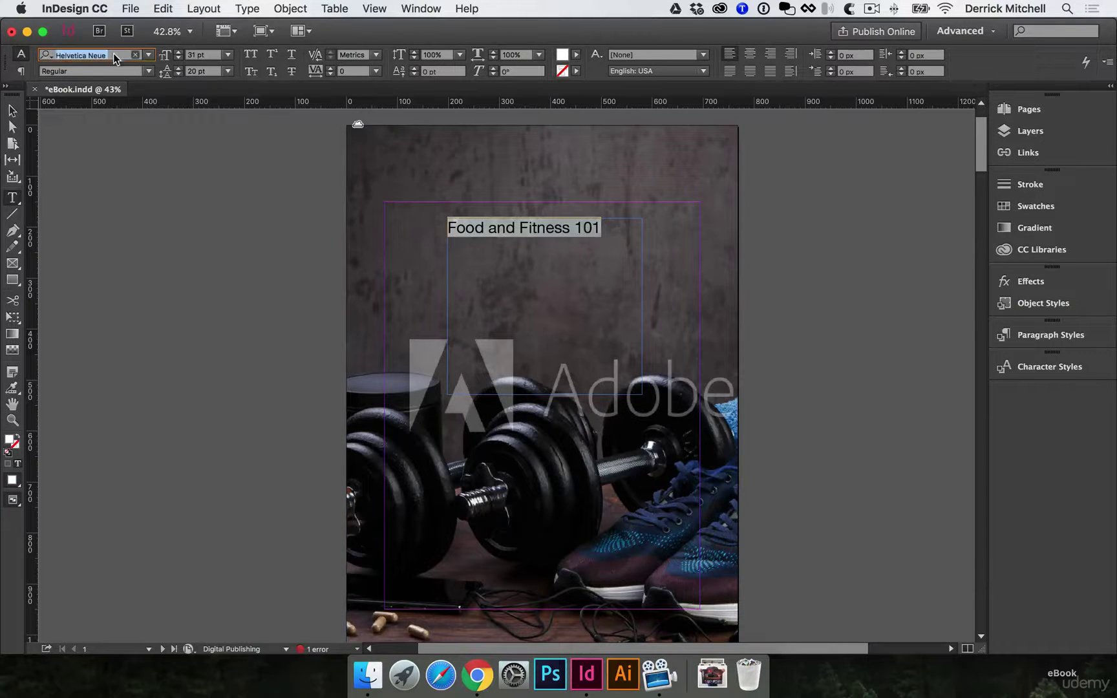
pyautogui.write('fresh')
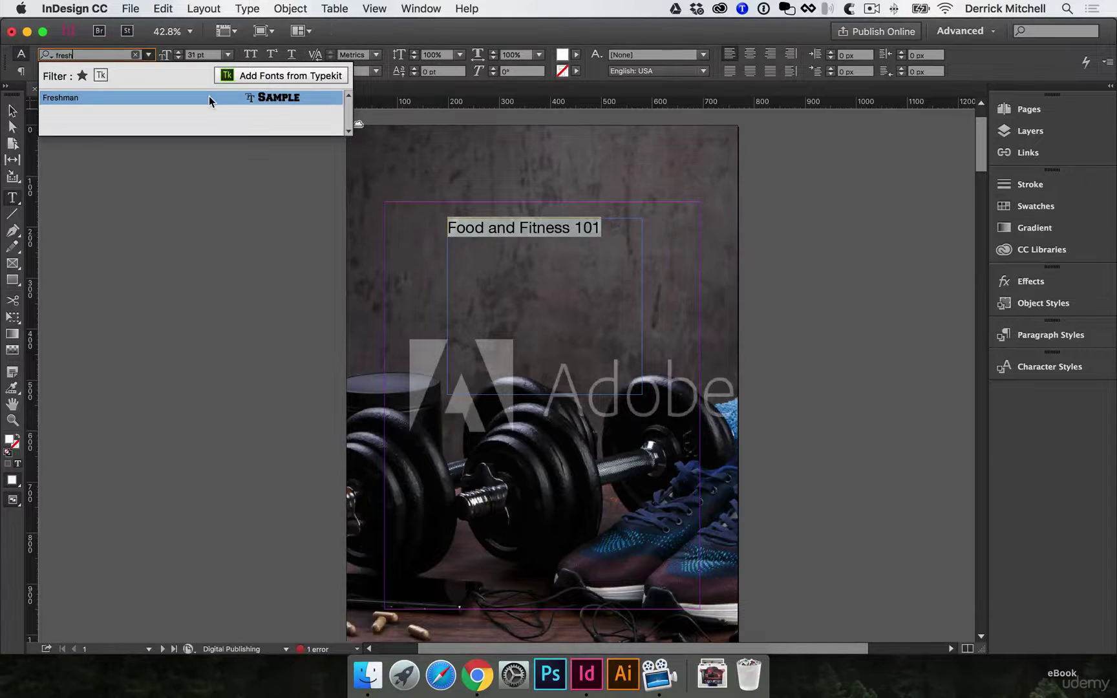
pyautogui.click(208, 97)
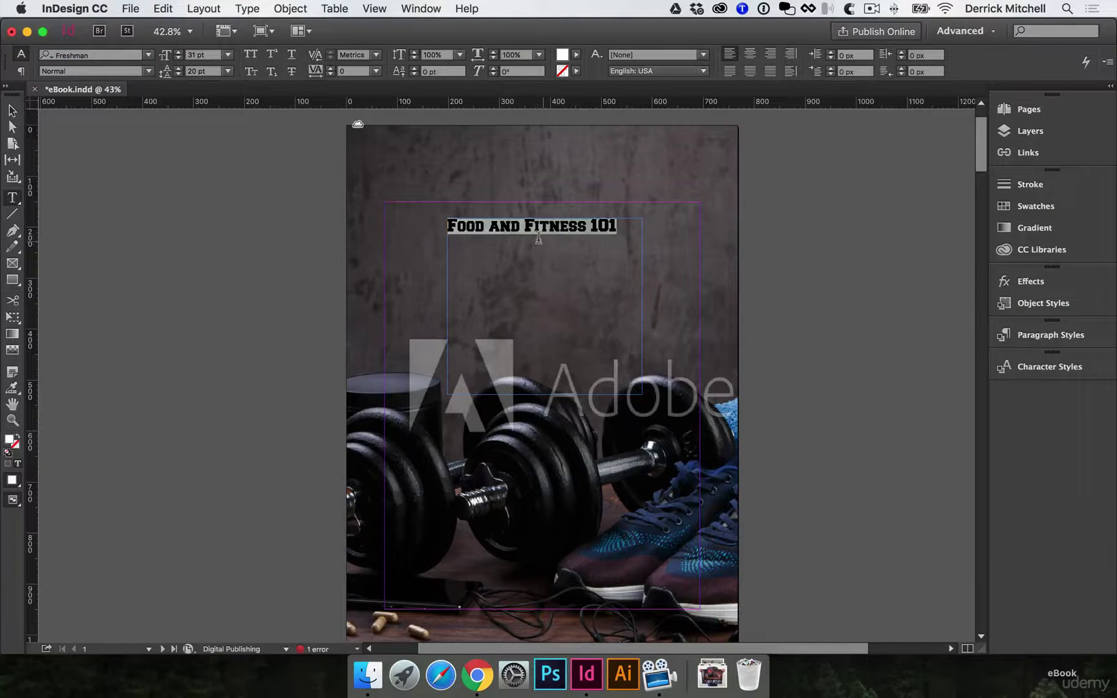
# Enlarge the selected cover title text to 101 pt
pyautogui.press('super+shift+period')
pyautogui.press('super+shift+period')
pyautogui.press('super+shift+period')
pyautogui.press('super+shift+period')
pyautogui.press('super+shift+period')
pyautogui.press('super+shift+period')
pyautogui.press('super+shift+period')
pyautogui.press('super+shift+period')
pyautogui.press('super+shift+period')
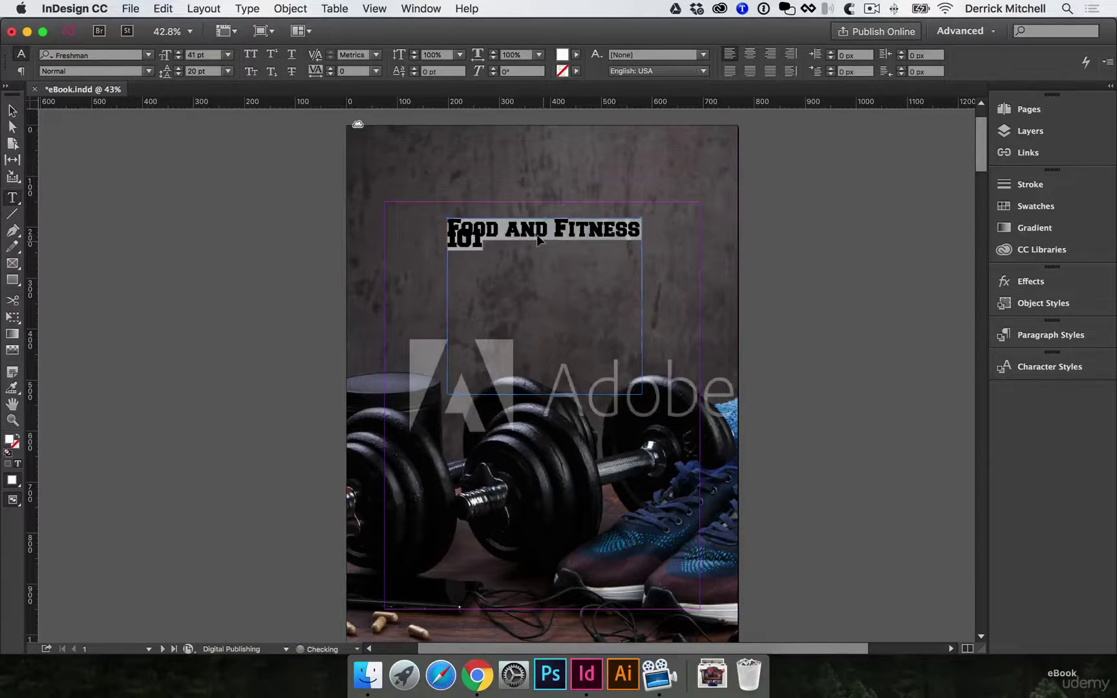
pyautogui.press('super+shift+period')
pyautogui.press('super+shift+period')
pyautogui.press('super+shift+period')
pyautogui.press('super+shift+period')
pyautogui.press('super+shift+period')
pyautogui.press('super+shift+period')
pyautogui.press('super+shift+period')
pyautogui.press('super+shift+period')
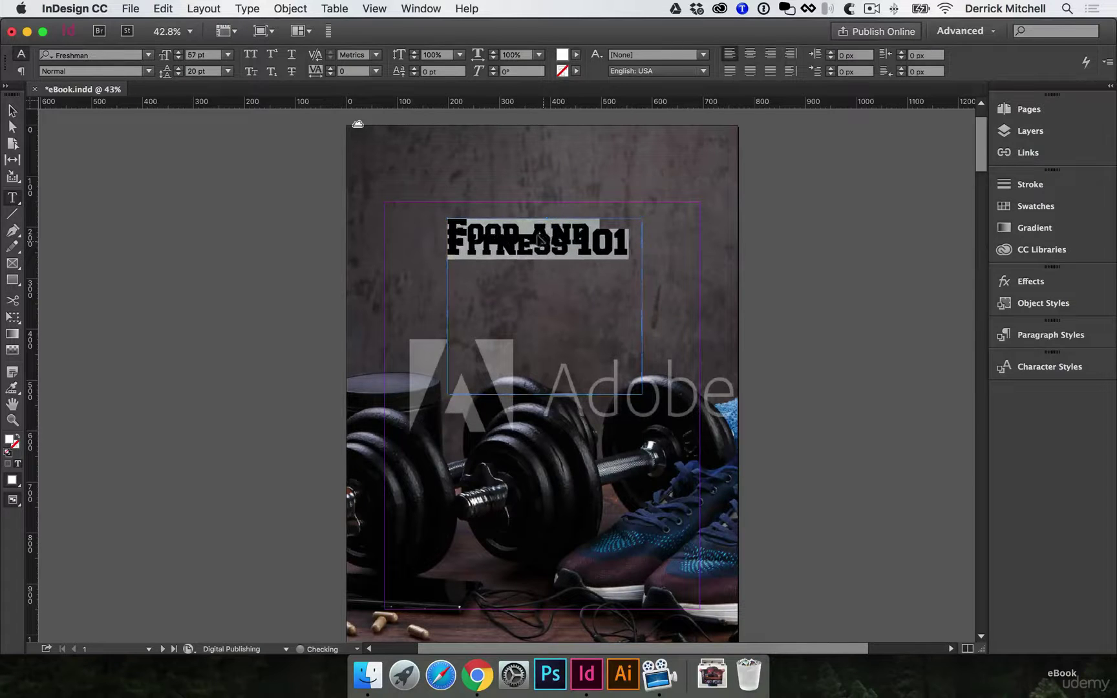
pyautogui.press('super+shift+period')
pyautogui.press('super+shift+period')
pyautogui.press('super+shift+period')
pyautogui.press('super+shift+period')
pyautogui.press('super+shift+period')
pyautogui.press('super+shift+period')
pyautogui.press('super+shift+period')
pyautogui.press('super+shift+period')
pyautogui.press('super+shift+period')
pyautogui.press('super+shift+period')
pyautogui.press('super+shift+period')
pyautogui.press('super+shift+period')
pyautogui.press('super+shift+period')
pyautogui.press('super+shift+period')
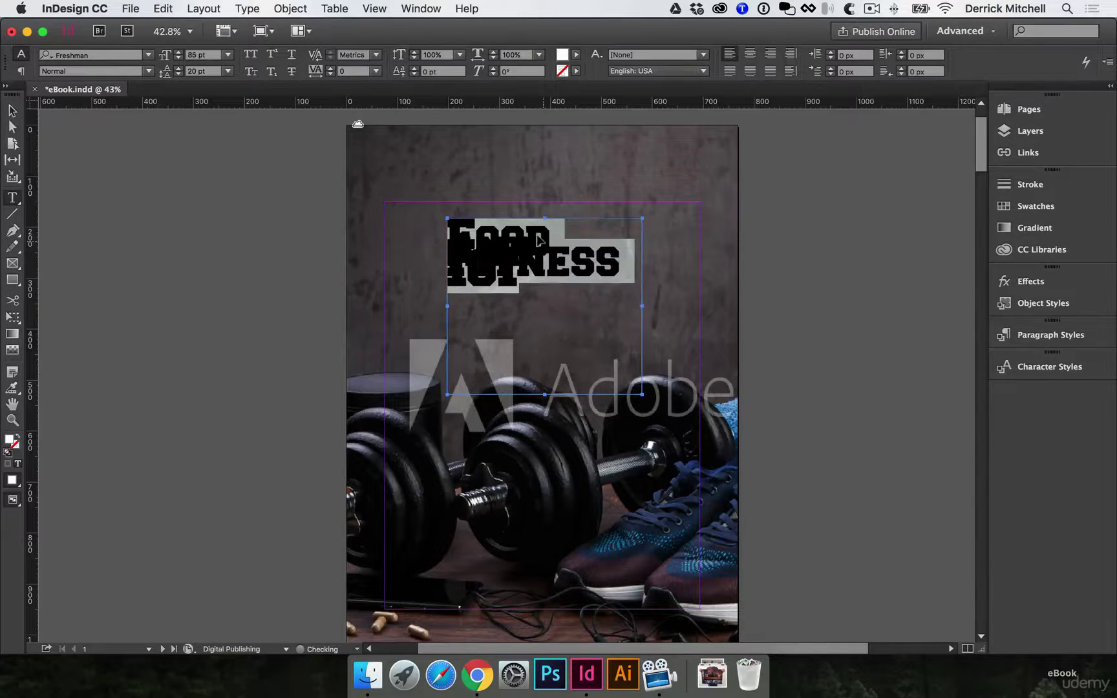
pyautogui.press('super+shift+period')
pyautogui.press('super+shift+period')
pyautogui.press('super+shift+period')
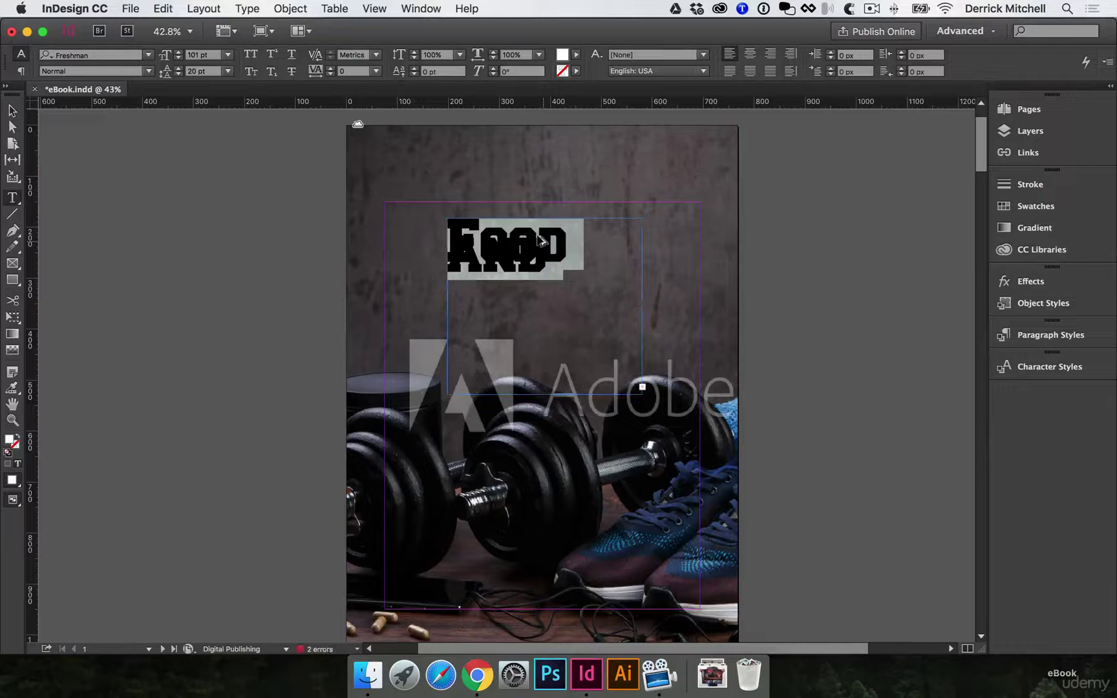
# Increase the cover title's leading to 80 pt to separate its overlapping lines
pyautogui.hotkey('alt', 'Down')
pyautogui.hotkey('alt', 'Down')
pyautogui.hotkey('alt', 'Down')
pyautogui.hotkey('alt', 'Down')
pyautogui.hotkey('alt', 'Down')
pyautogui.hotkey('alt', 'Down')
pyautogui.hotkey('alt', 'Down')
pyautogui.hotkey('alt', 'Down')
pyautogui.hotkey('alt', 'Down')
pyautogui.hotkey('alt', 'Down')
pyautogui.hotkey('alt', 'Down')
pyautogui.hotkey('alt', 'Down')
pyautogui.hotkey('alt', 'Down')
pyautogui.hotkey('alt', 'Down')
pyautogui.hotkey('alt', 'Down')
pyautogui.hotkey('alt', 'Down')
pyautogui.hotkey('alt', 'Down')
pyautogui.hotkey('alt', 'Down')
pyautogui.hotkey('alt', 'Down')
pyautogui.hotkey('alt', 'Down')
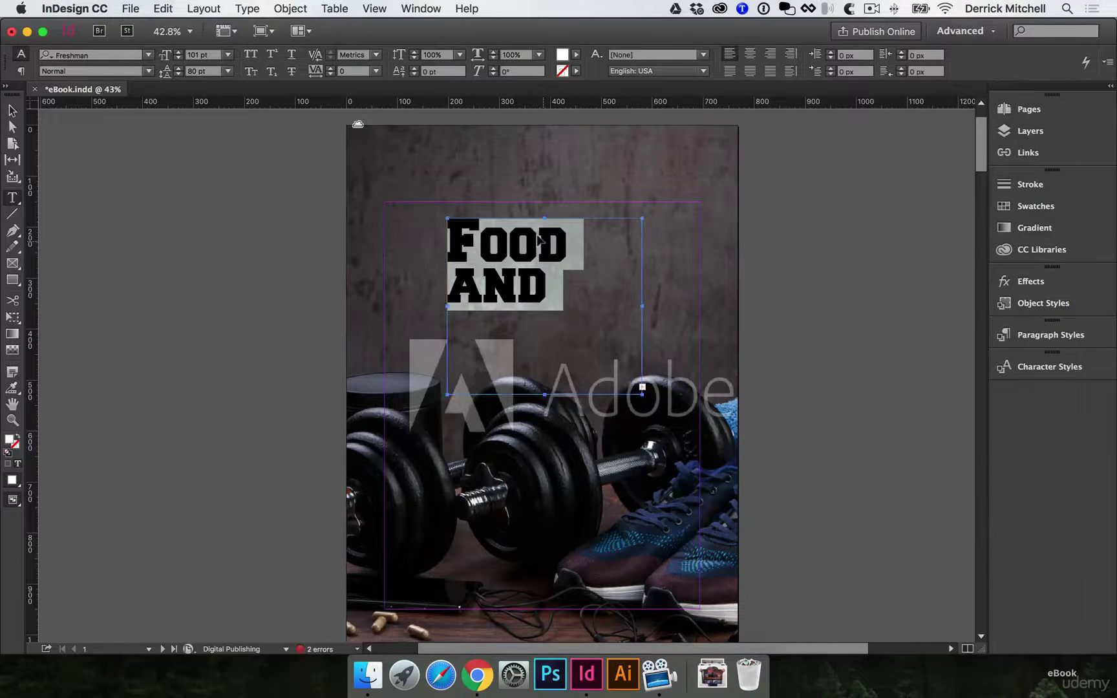
# Move the title frame to the cover's upper-left margin corner and enlarge it to 618 x 640 px
pyautogui.click(10, 113)
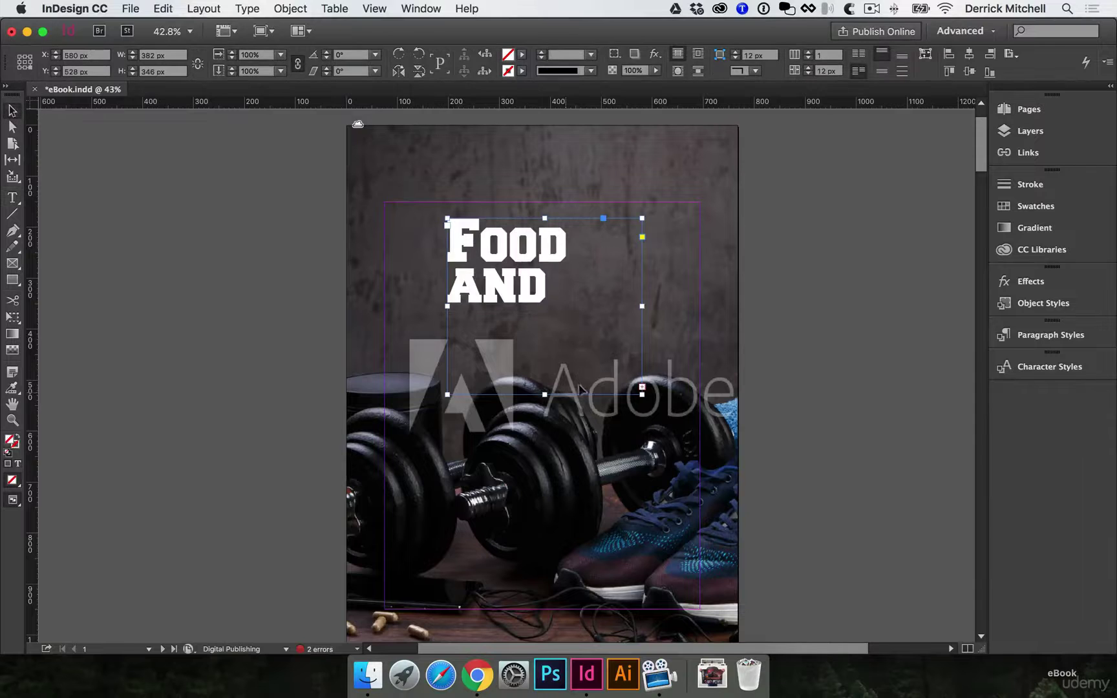
pyautogui.moveTo(513, 272); pyautogui.dragTo(457, 262)
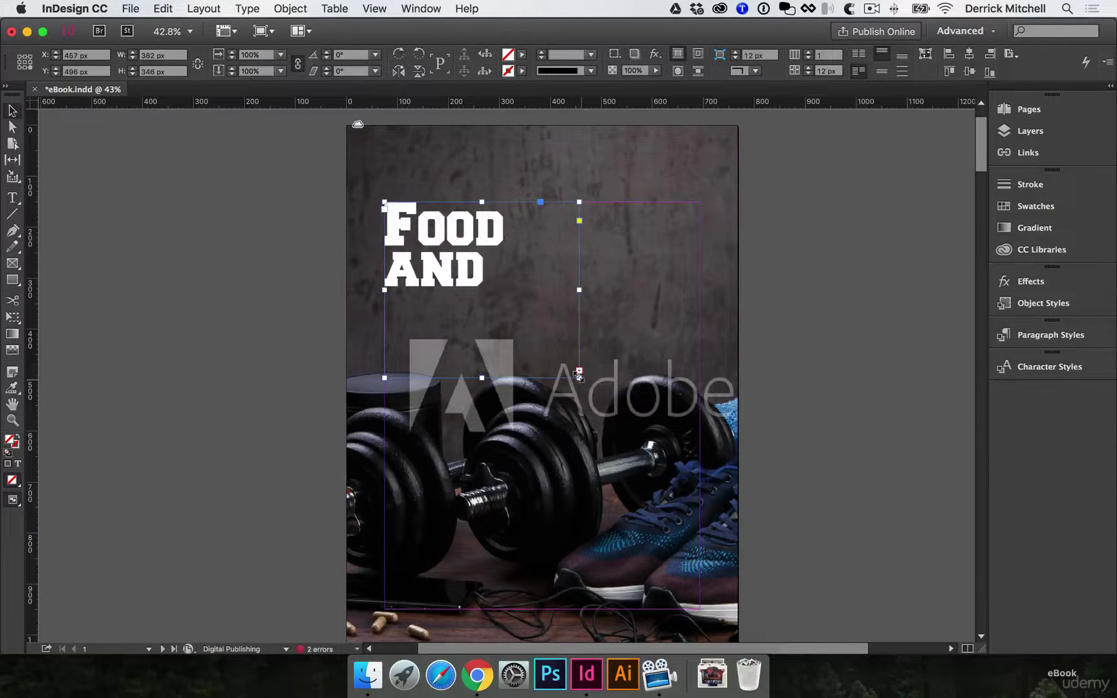
pyautogui.moveTo(577, 373); pyautogui.dragTo(698, 528)
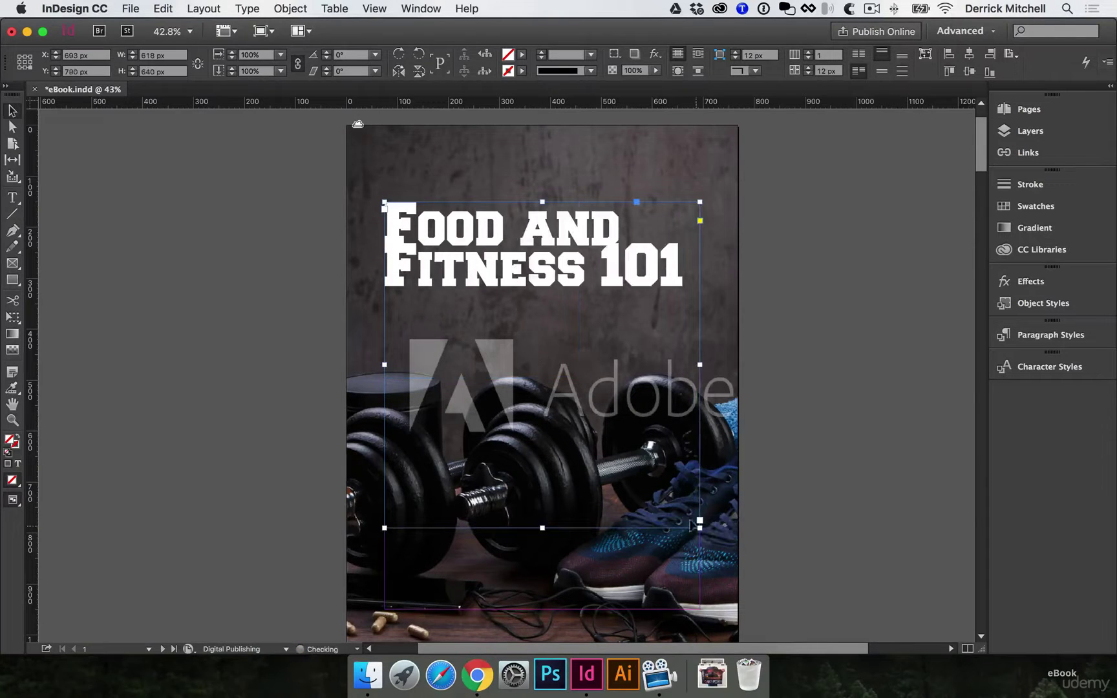
# Set the leading of the whole cover title to 110 pt and deselect the text
pyautogui.doubleClick(510, 262)
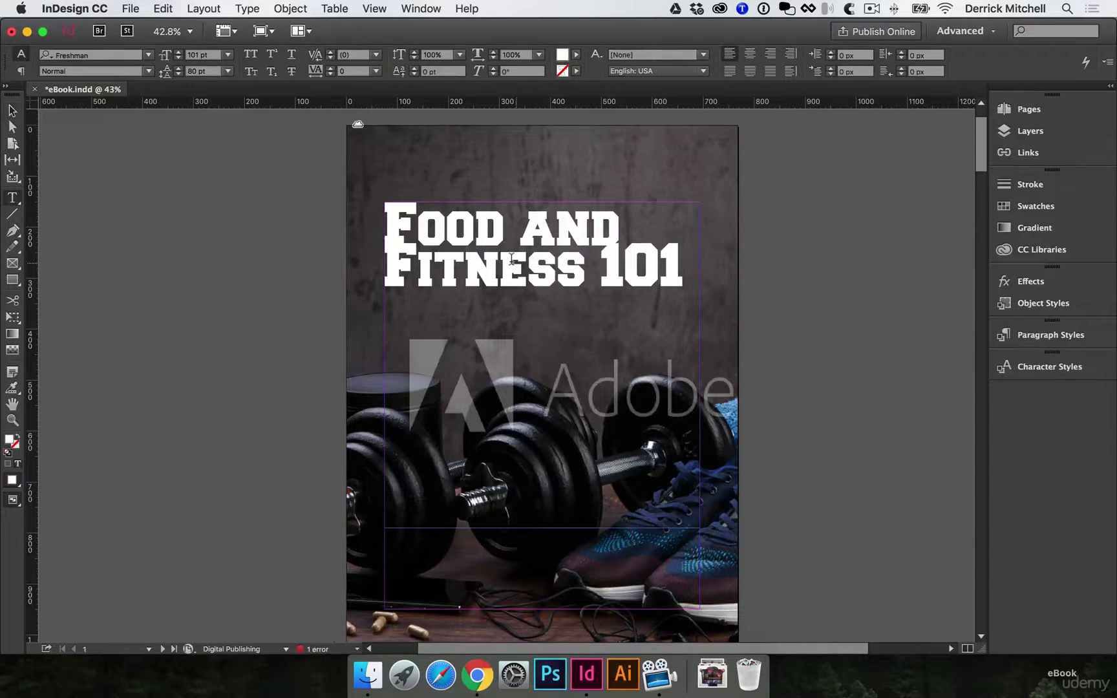
pyautogui.press('super+a')
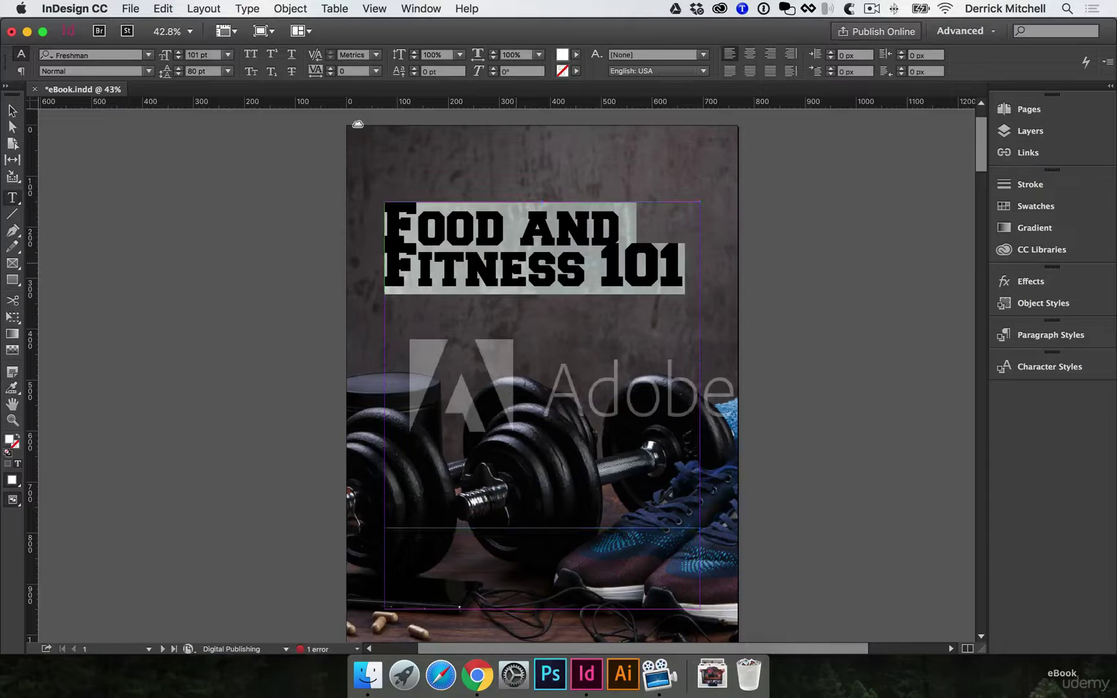
pyautogui.press('super+alt+Down')
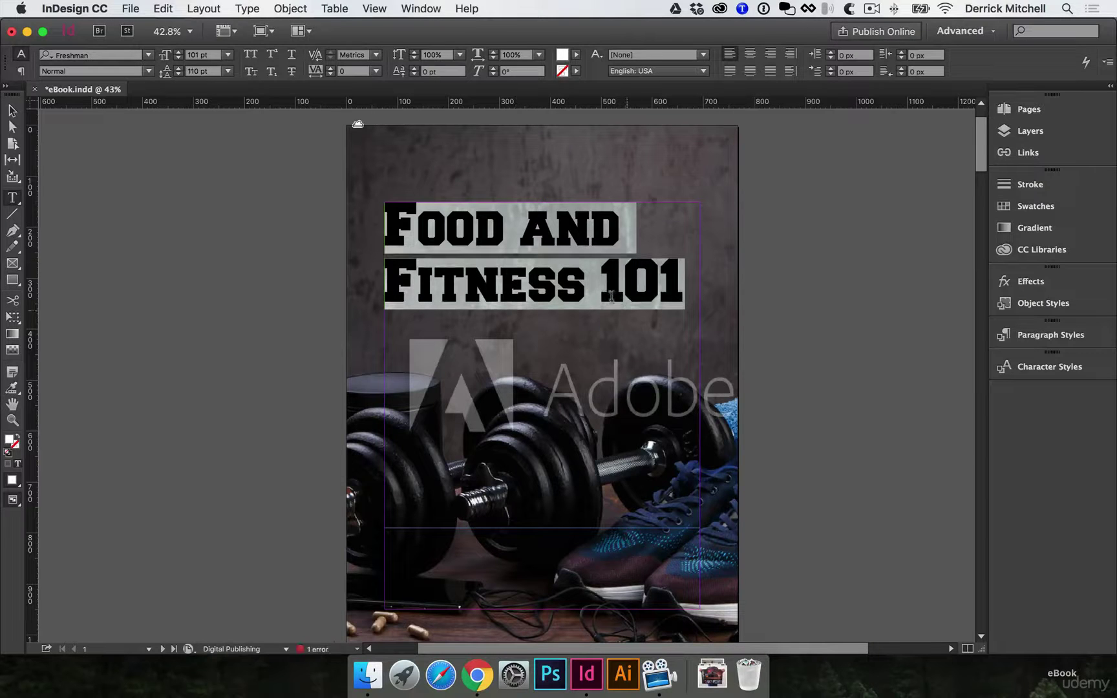
pyautogui.press('super+shift+a')
pyautogui.press('v')
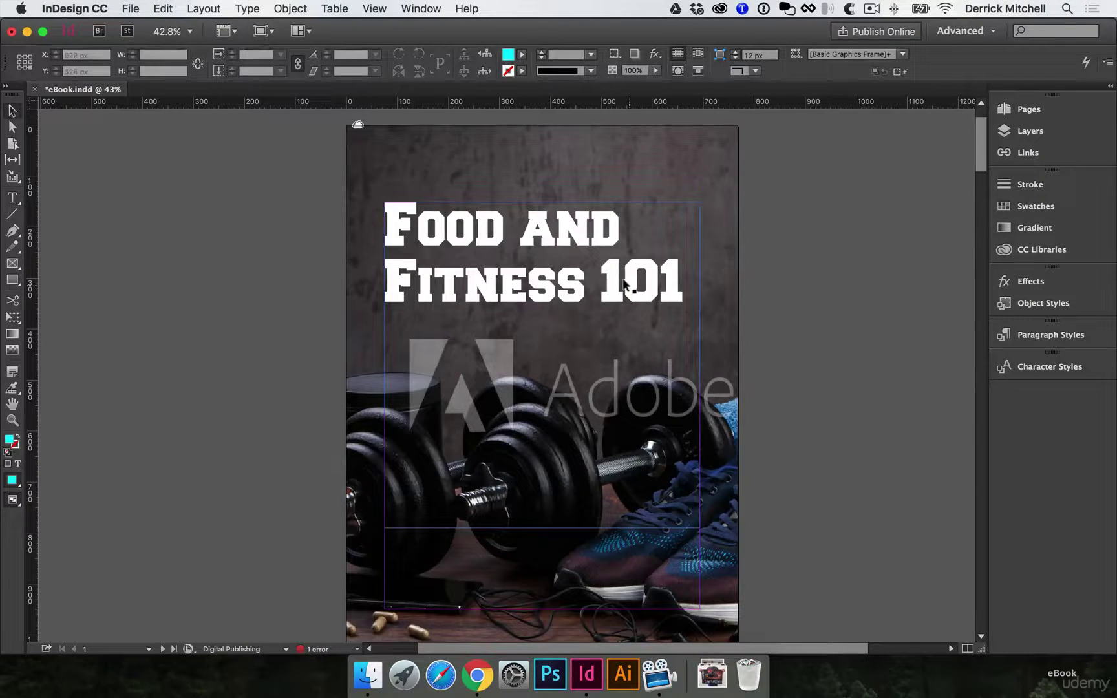
# Scale the title frame and its text up to about 658 x 681 px with the Free Transform tool
pyautogui.click(565, 279)
pyautogui.doubleClick(564, 279)
pyautogui.press('Escape')
pyautogui.press('e')
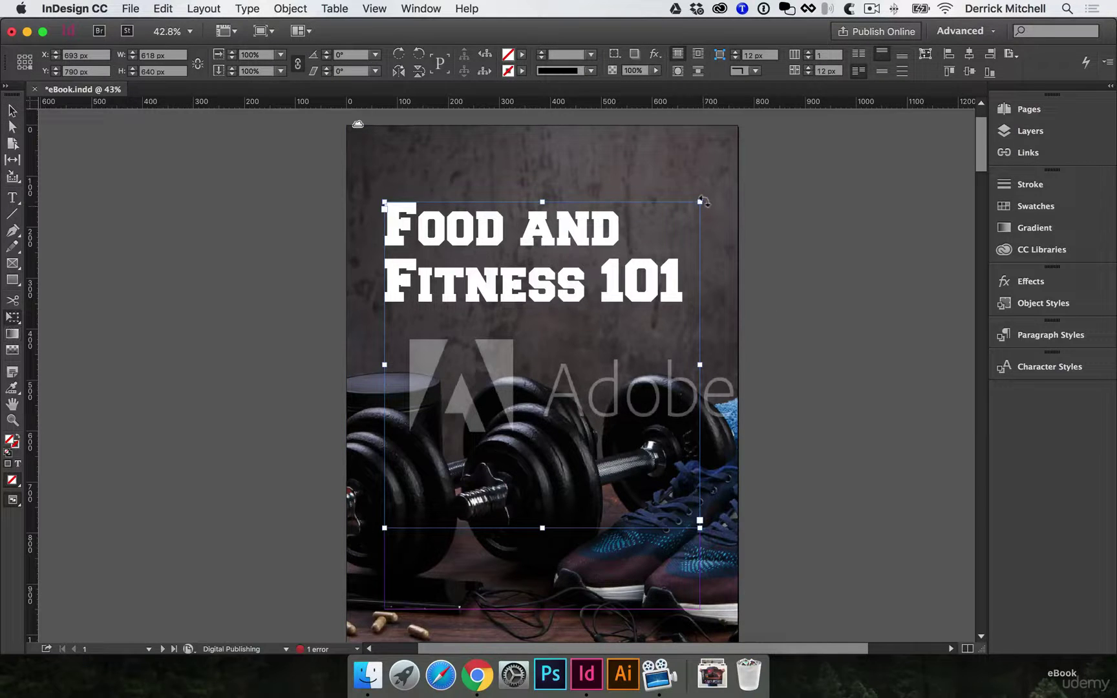
pyautogui.moveTo(696, 200); pyautogui.dragTo(720, 180)
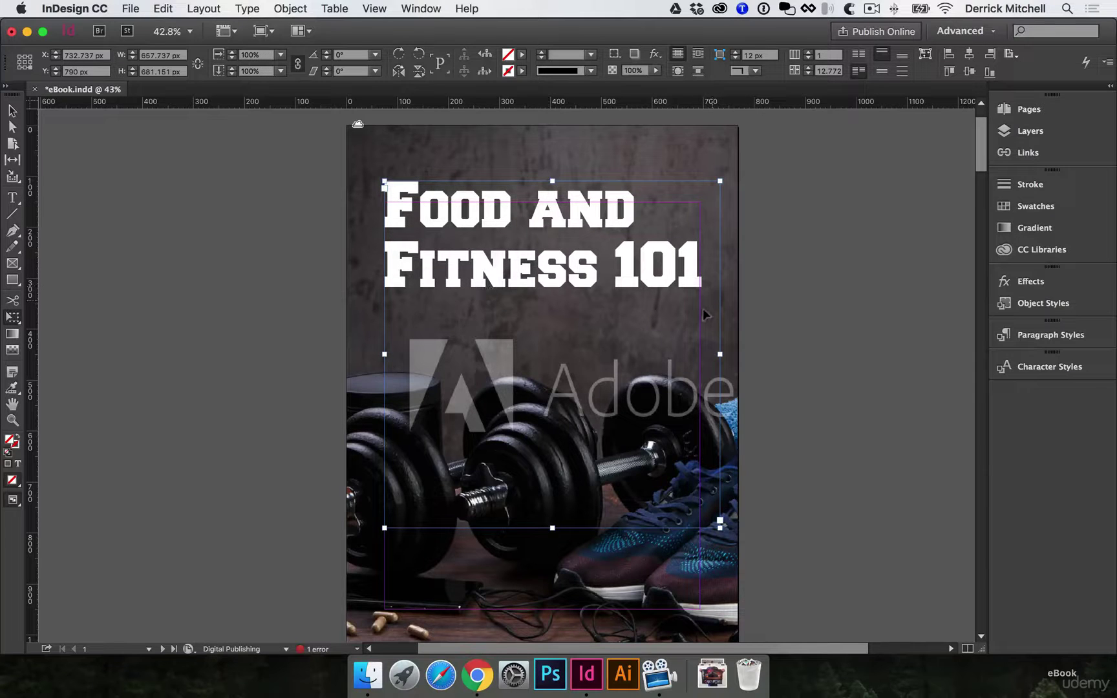
pyautogui.press('v')
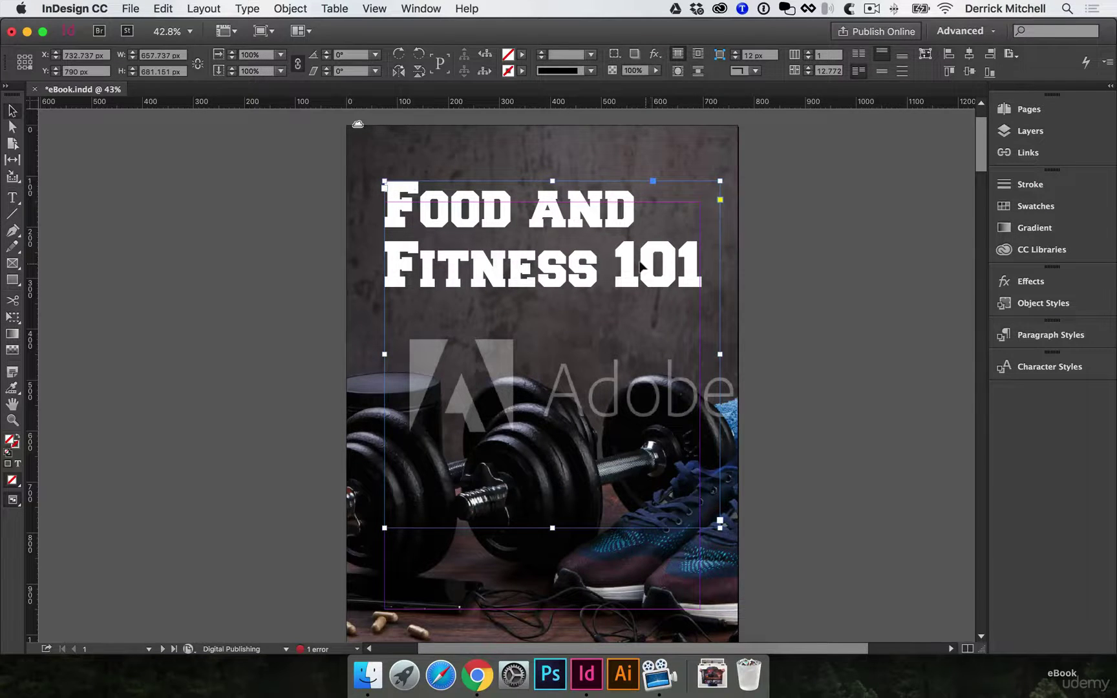
# Move the title frame down to the upper margin and shrink the frame alone to 639 x 664 px
pyautogui.moveTo(639, 265); pyautogui.dragTo(641, 286)
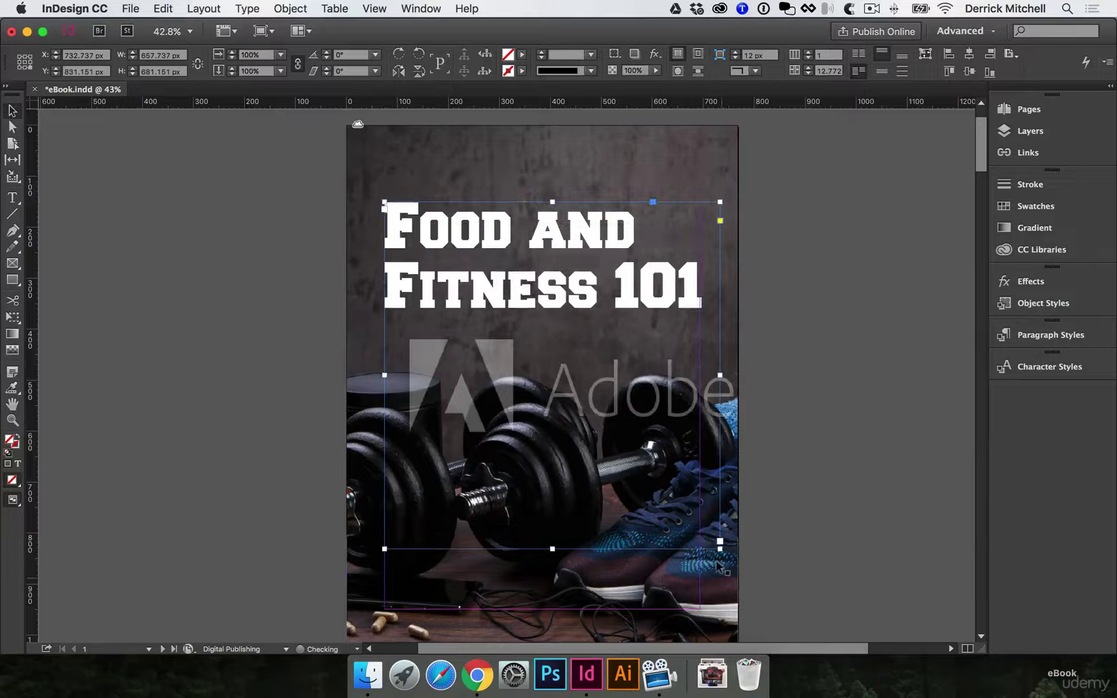
pyautogui.moveTo(720, 549); pyautogui.dragTo(711, 539)
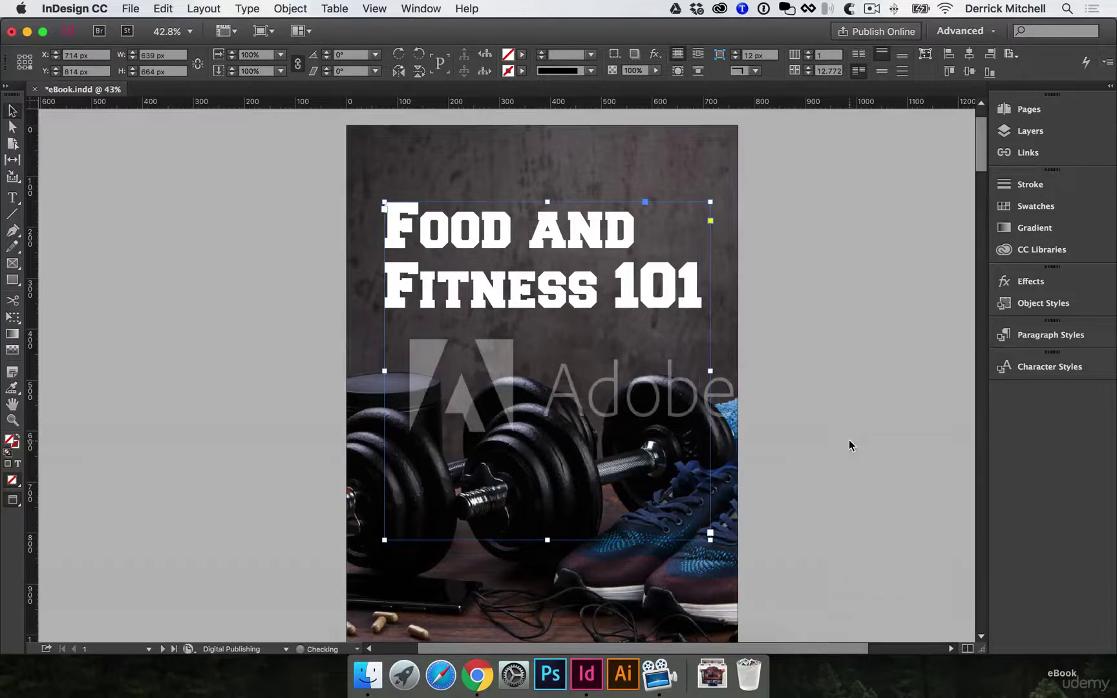
# Check the cover and section opening pages in Preview mode and save the document
pyautogui.click(849, 440)
pyautogui.scroll(-1, 826, 461)
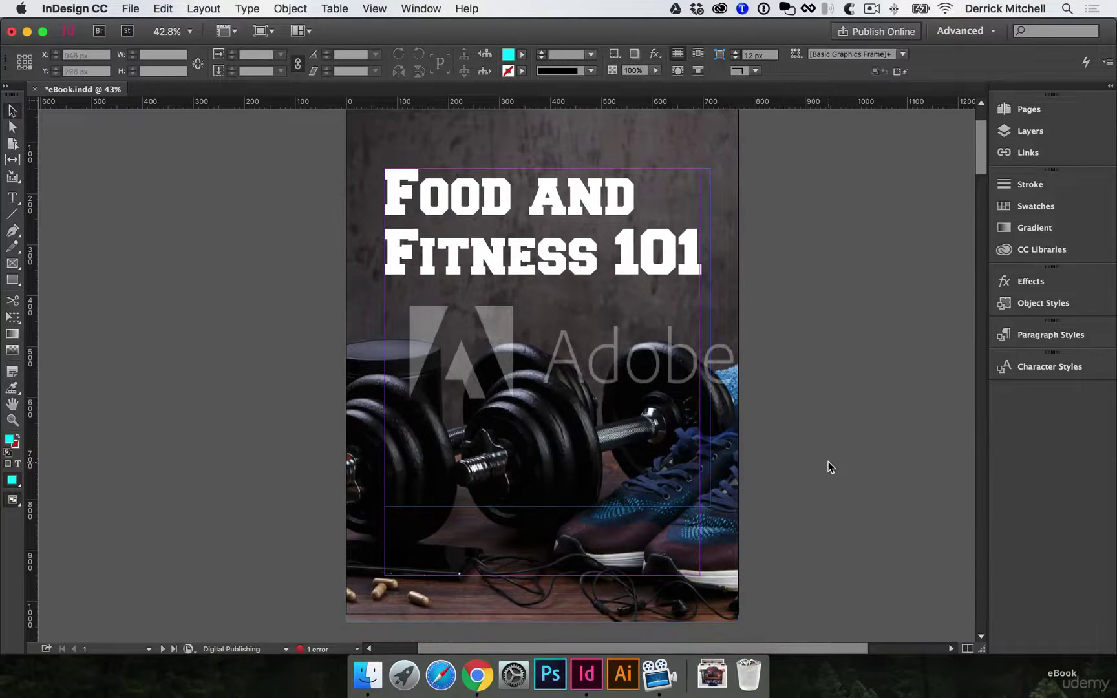
pyautogui.press('w')
pyautogui.scroll(1, 837, 465)
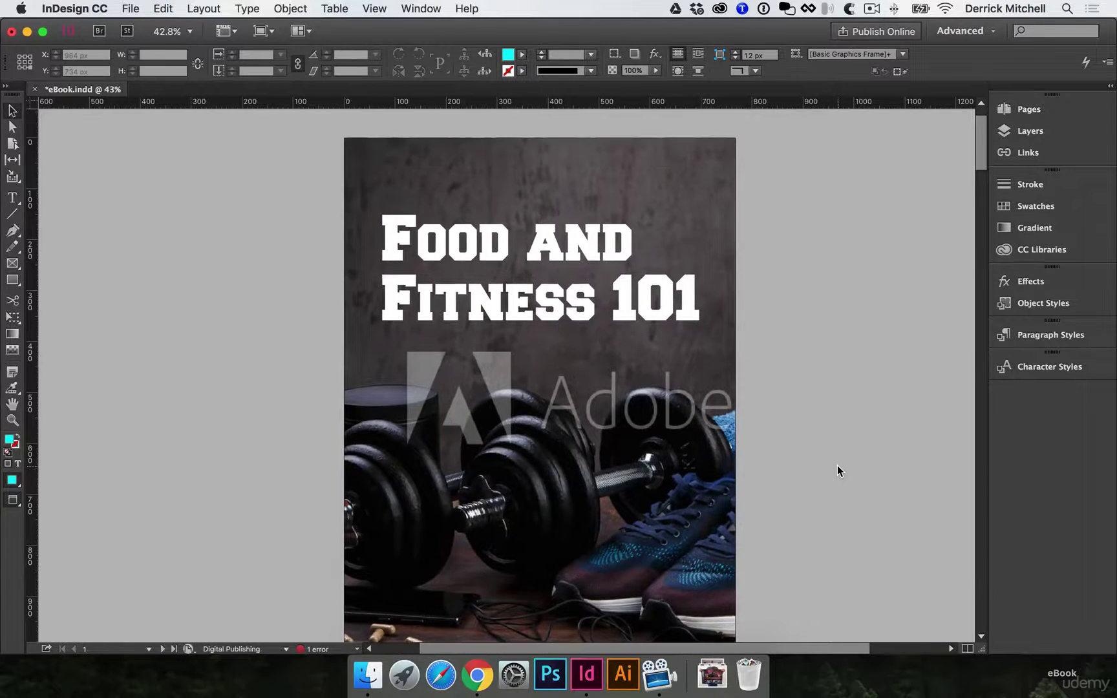
pyautogui.scroll(-20, 838, 466)
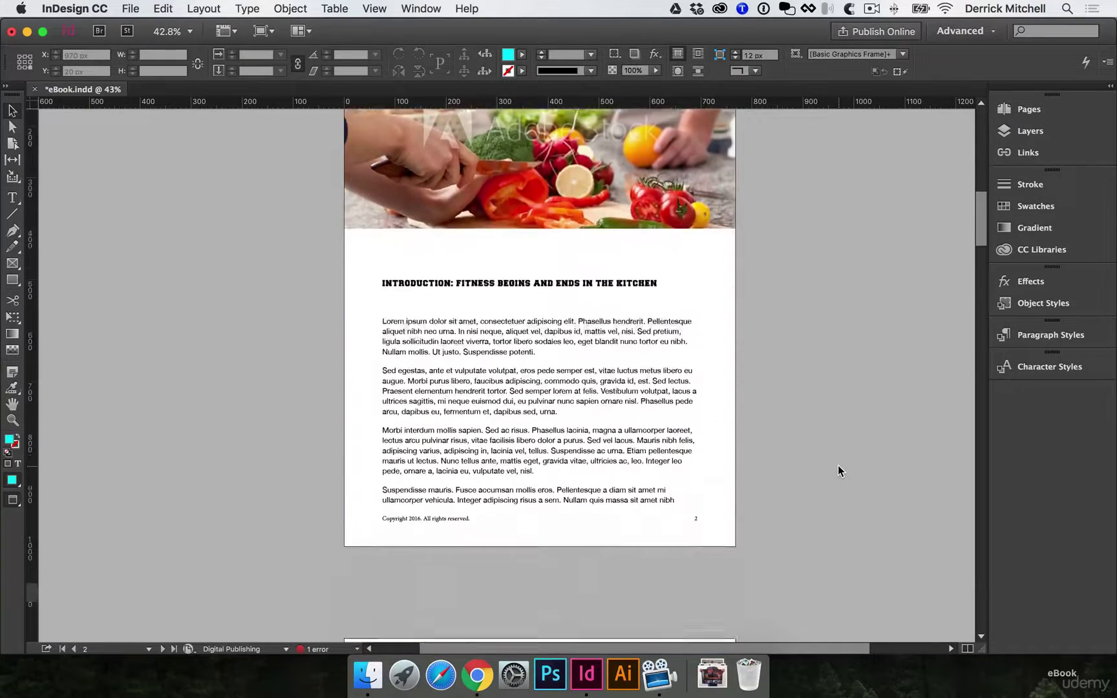
pyautogui.scroll(-20, 838, 465)
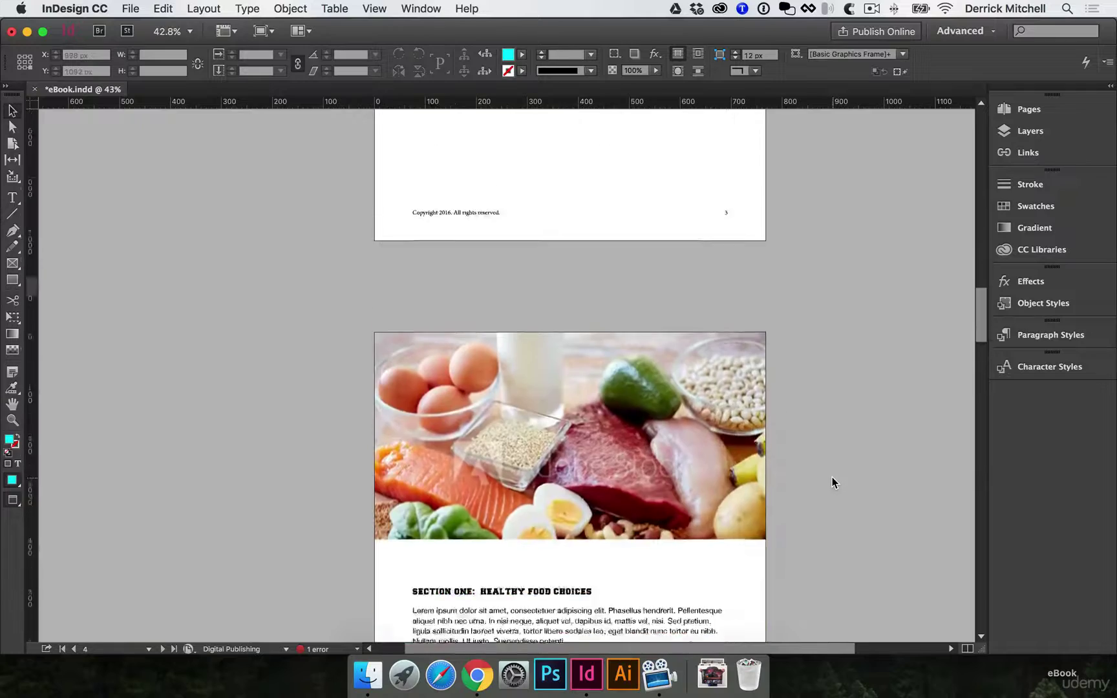
pyautogui.scroll(-10, 832, 482)
pyautogui.scroll(8, 832, 482)
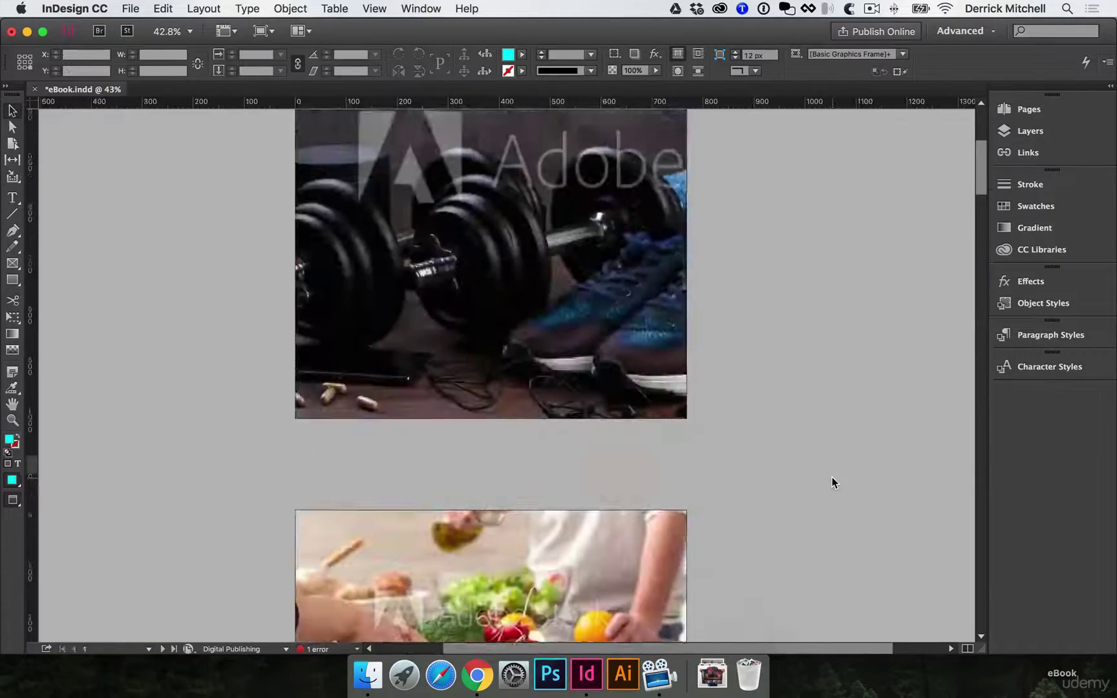
pyautogui.scroll(10, 832, 477)
pyautogui.hscroll(-2, 830, 476)
pyautogui.press('super+s')
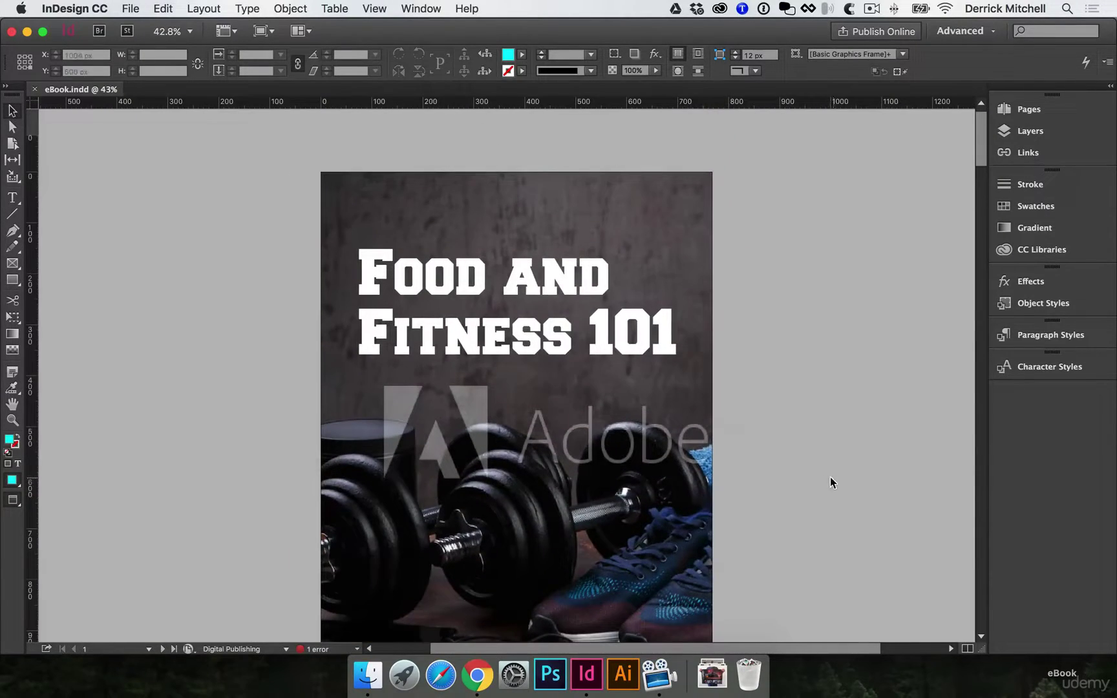
# License the cover's dumbbell and sneakers Adobe Stock image from the MTeam library
pyautogui.click(676, 438)
pyautogui.click(698, 383)
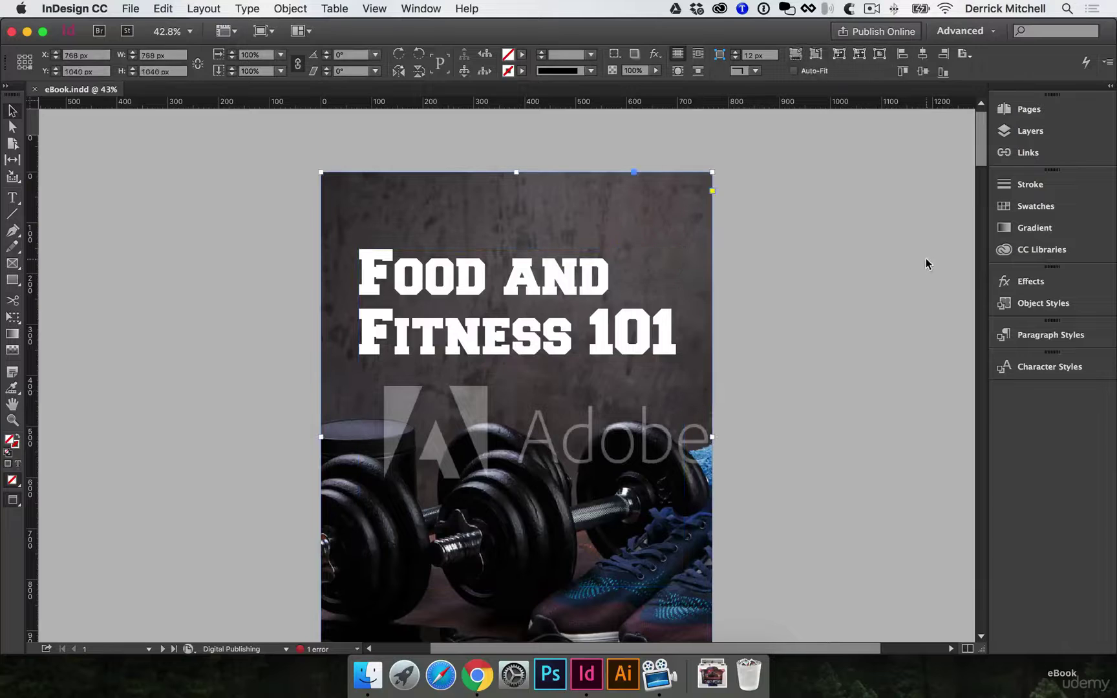
pyautogui.click(1022, 255)
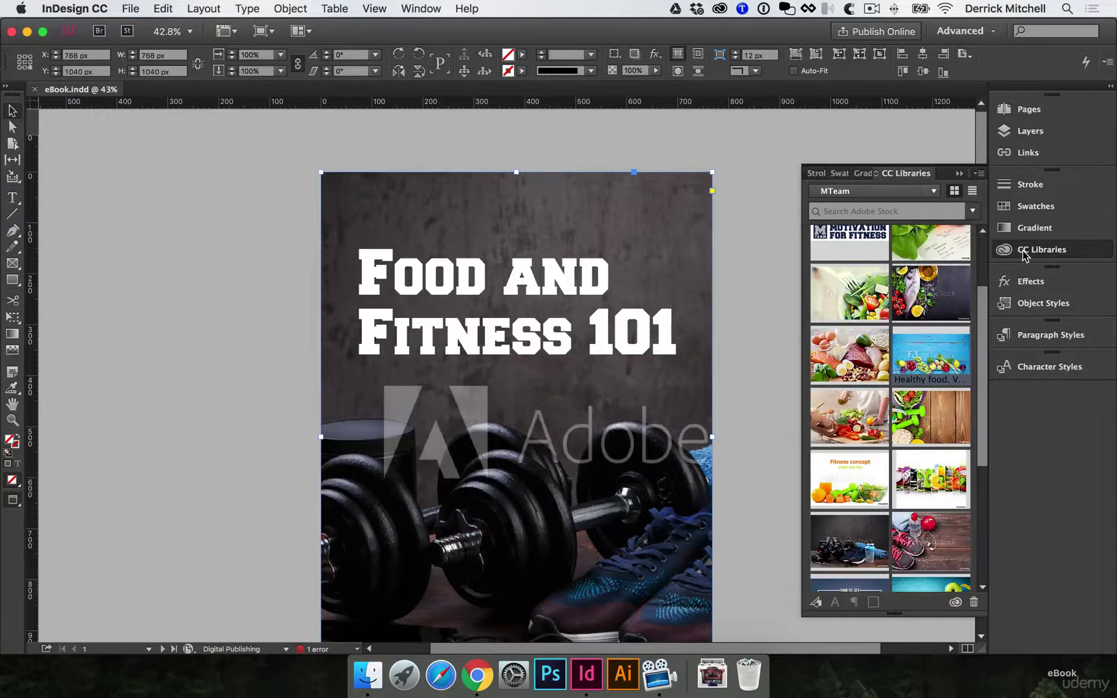
pyautogui.scroll(-2, 853, 479)
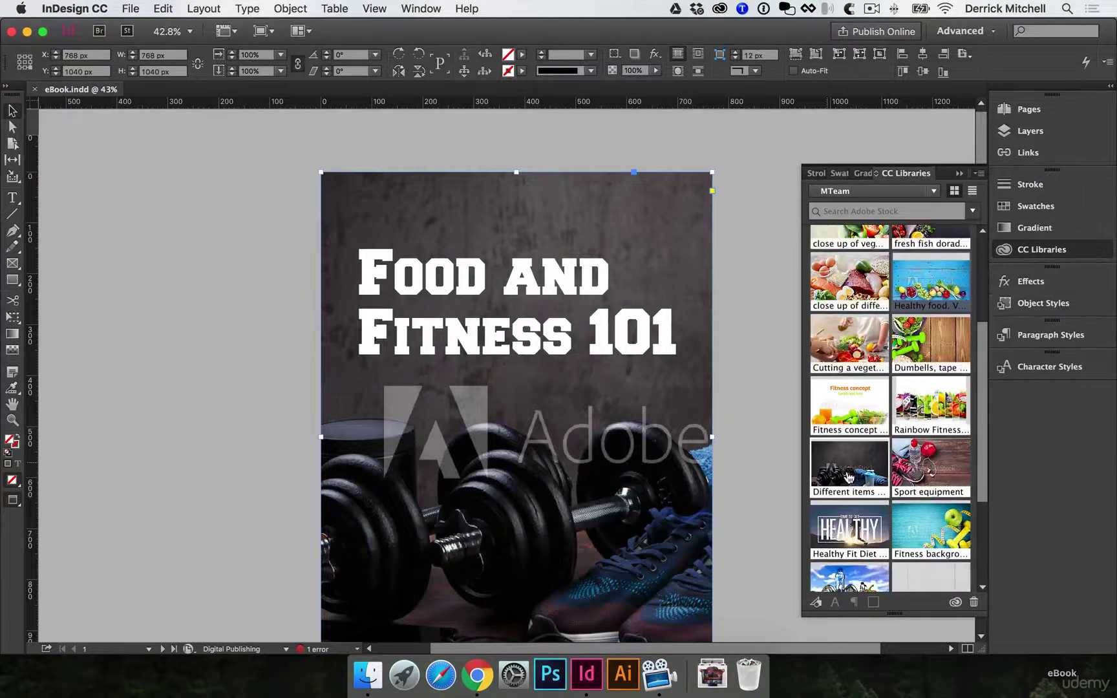
pyautogui.rightClick(858, 466)
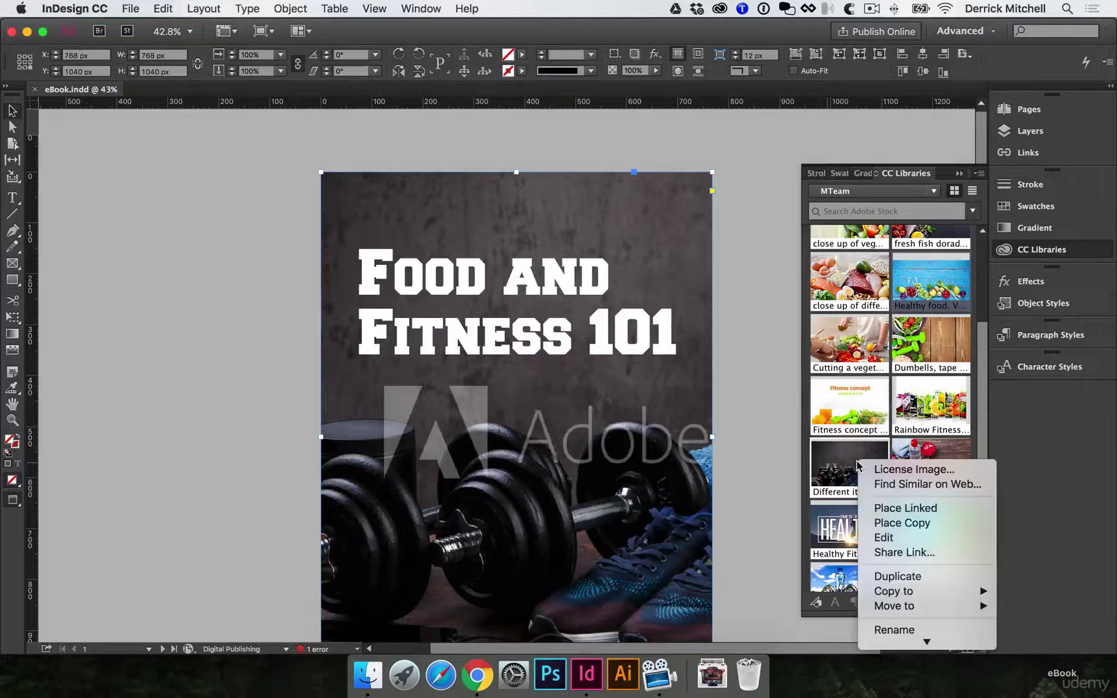
pyautogui.click(884, 468)
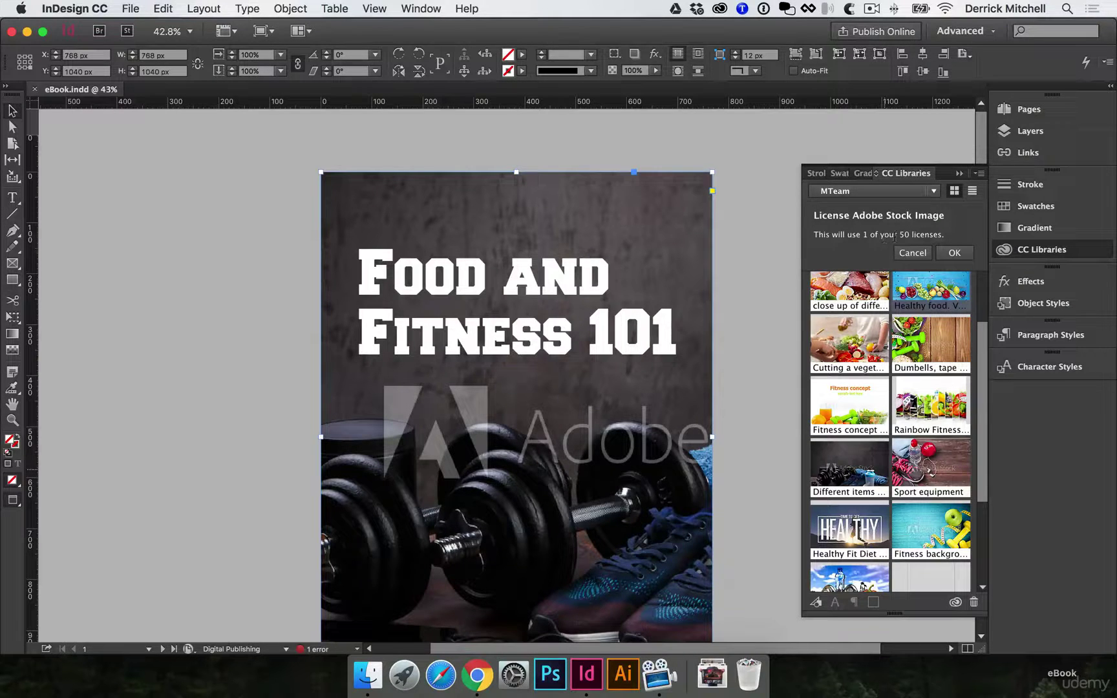
pyautogui.click(953, 254)
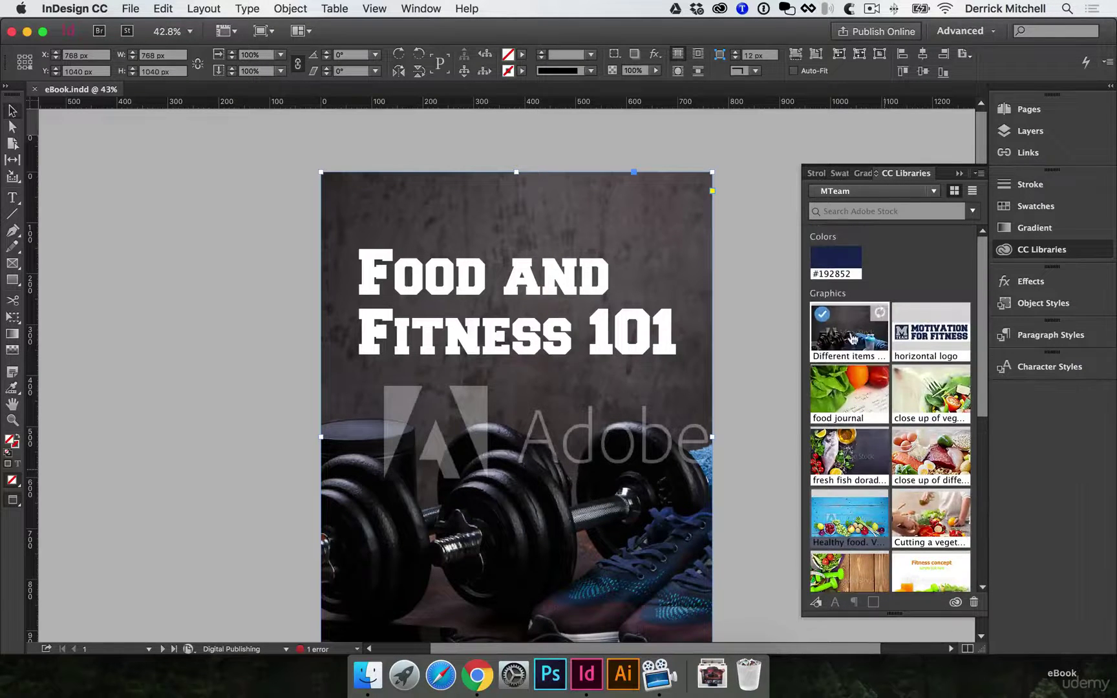
pyautogui.moveTo(821, 317)
pyautogui.moveTo(821, 317); pyautogui.dragTo(450, 439)
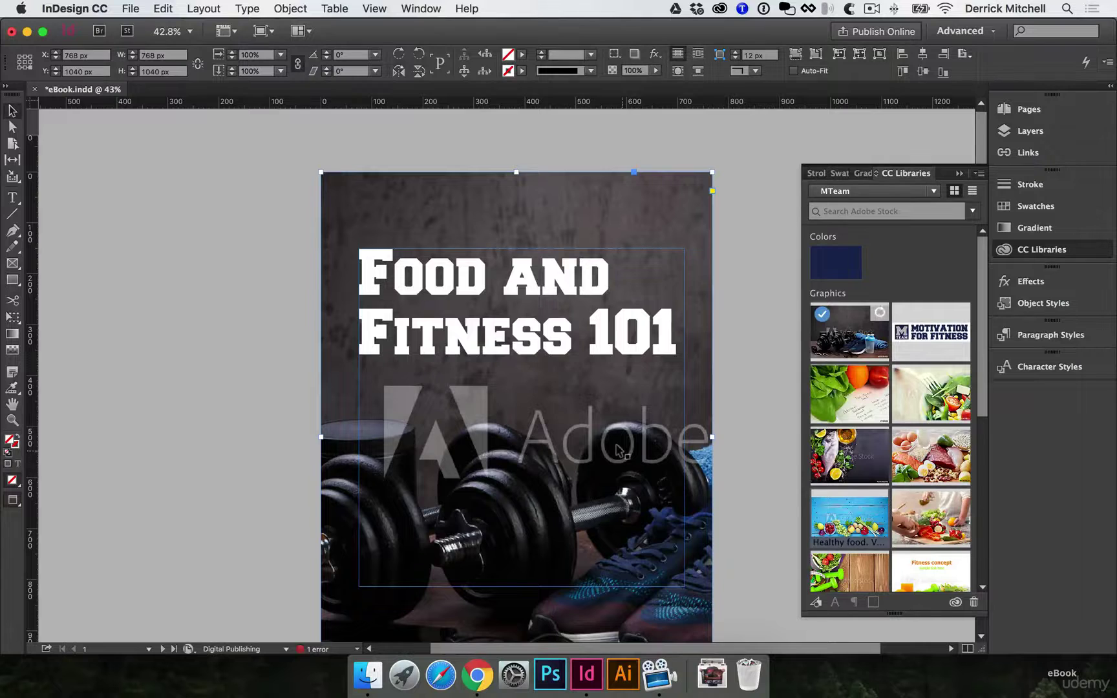
# License the Introduction page's vegetable-cutting Adobe Stock header image from the MTeam library
pyautogui.scroll(-10, 617, 451)
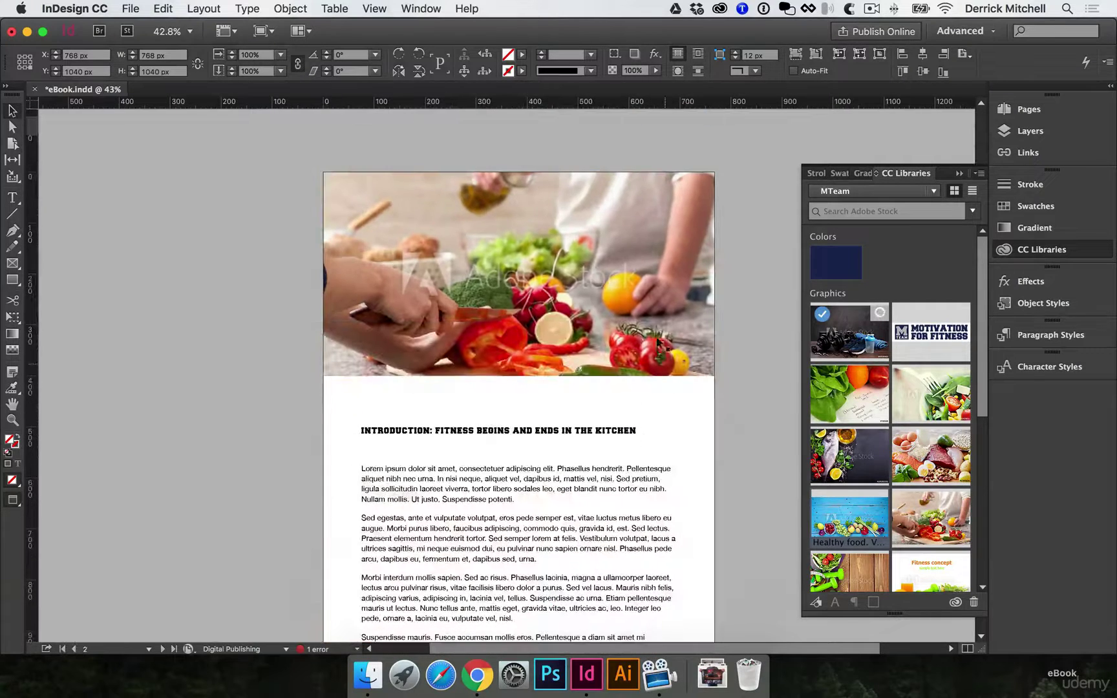
pyautogui.click(657, 341)
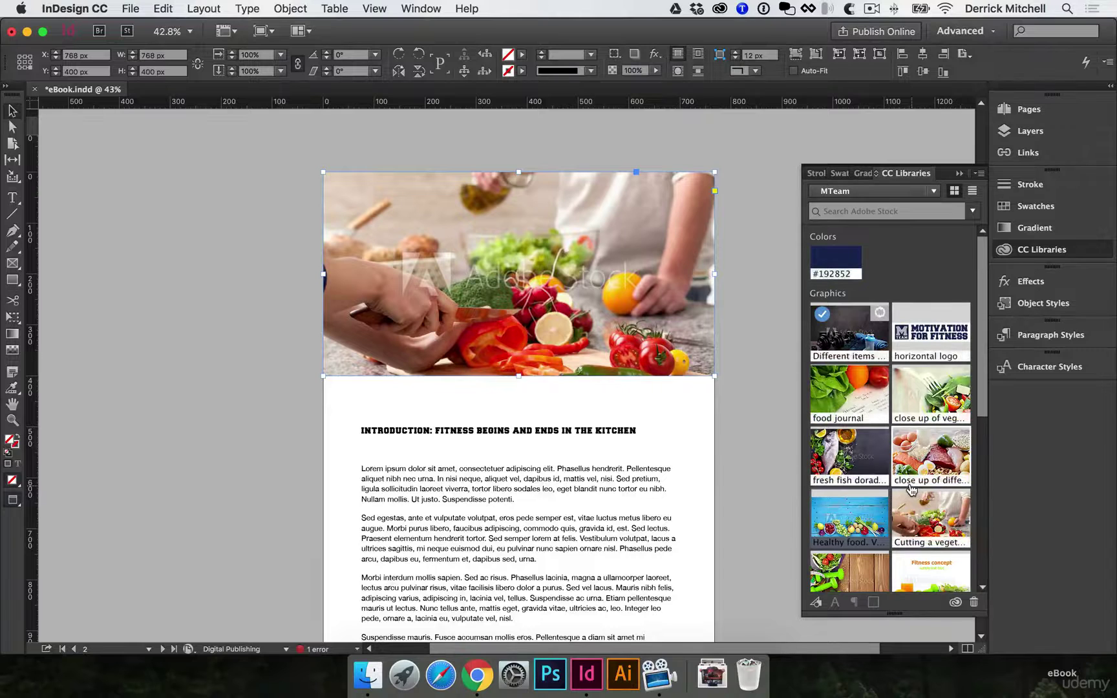
pyautogui.scroll(-2, 913, 493)
pyautogui.rightClick(939, 475)
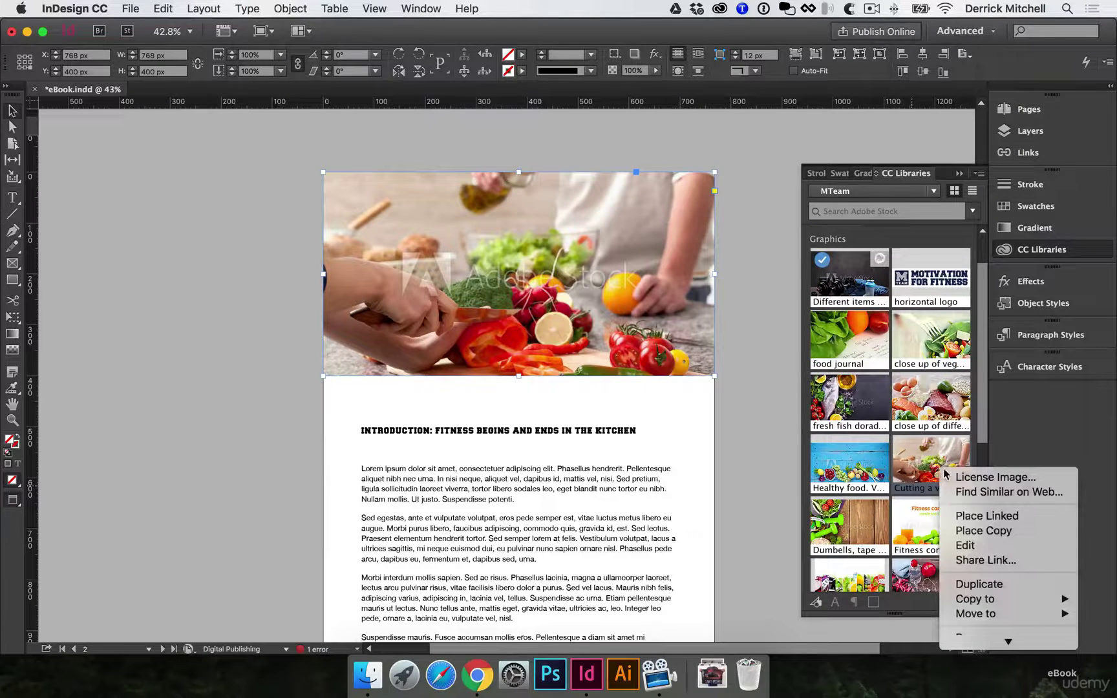
pyautogui.click(956, 477)
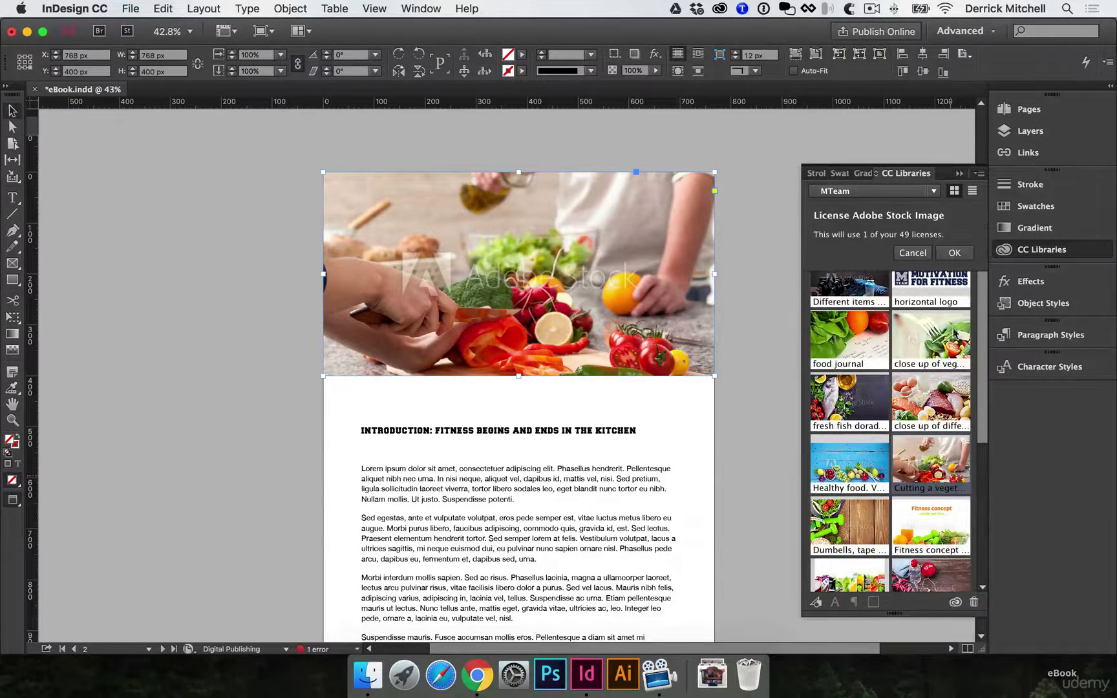
pyautogui.click(955, 254)
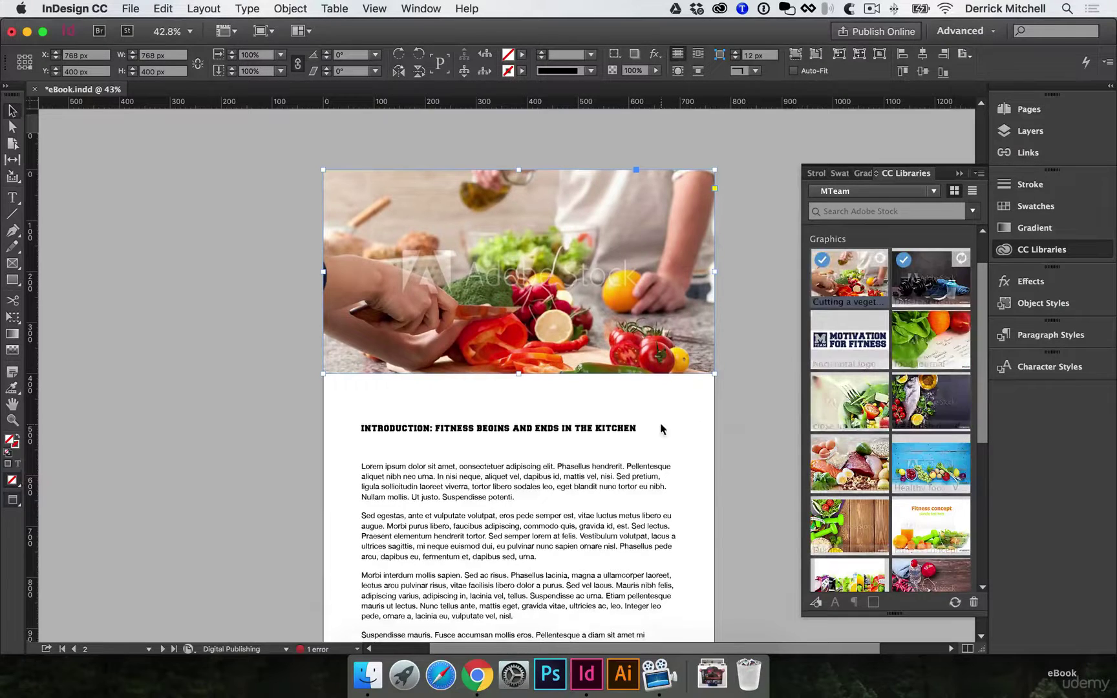
# License the Section One page's header image of assorted healthy foods from the MTeam library
pyautogui.scroll(-15, 661, 424)
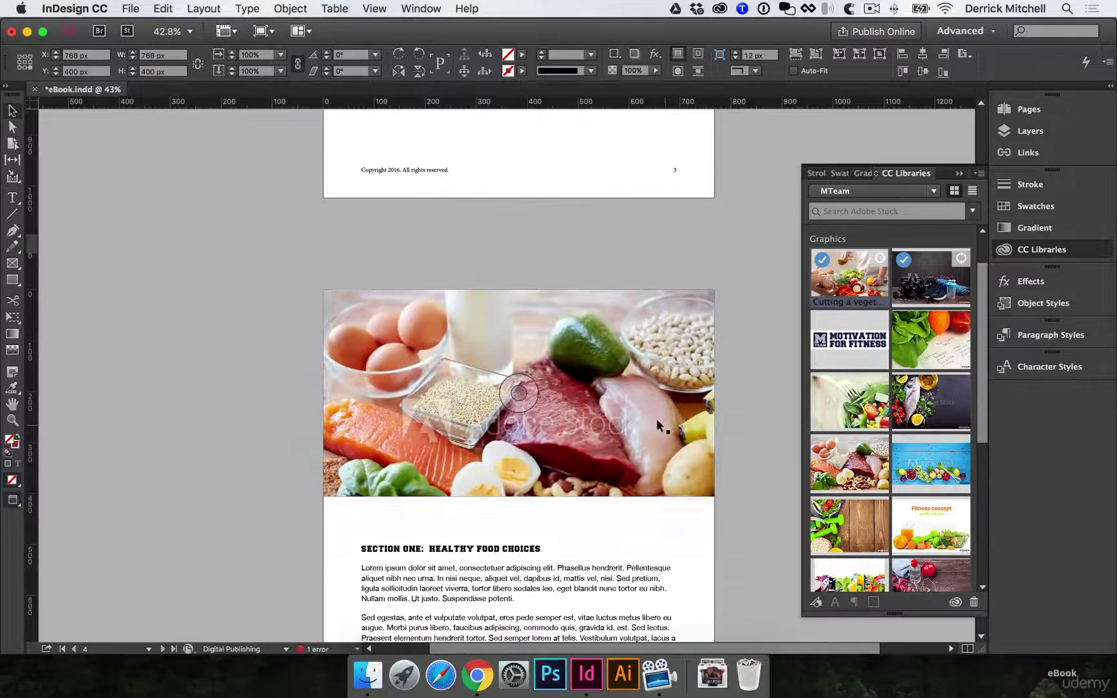
pyautogui.click(657, 419)
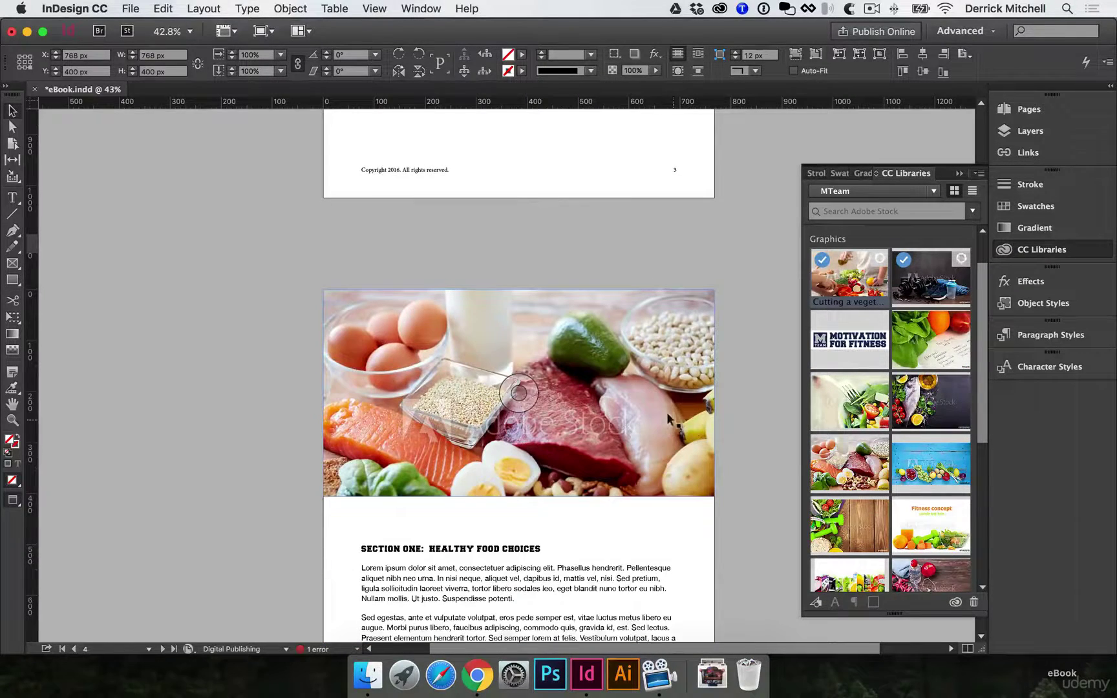
pyautogui.rightClick(864, 480)
pyautogui.click(887, 465)
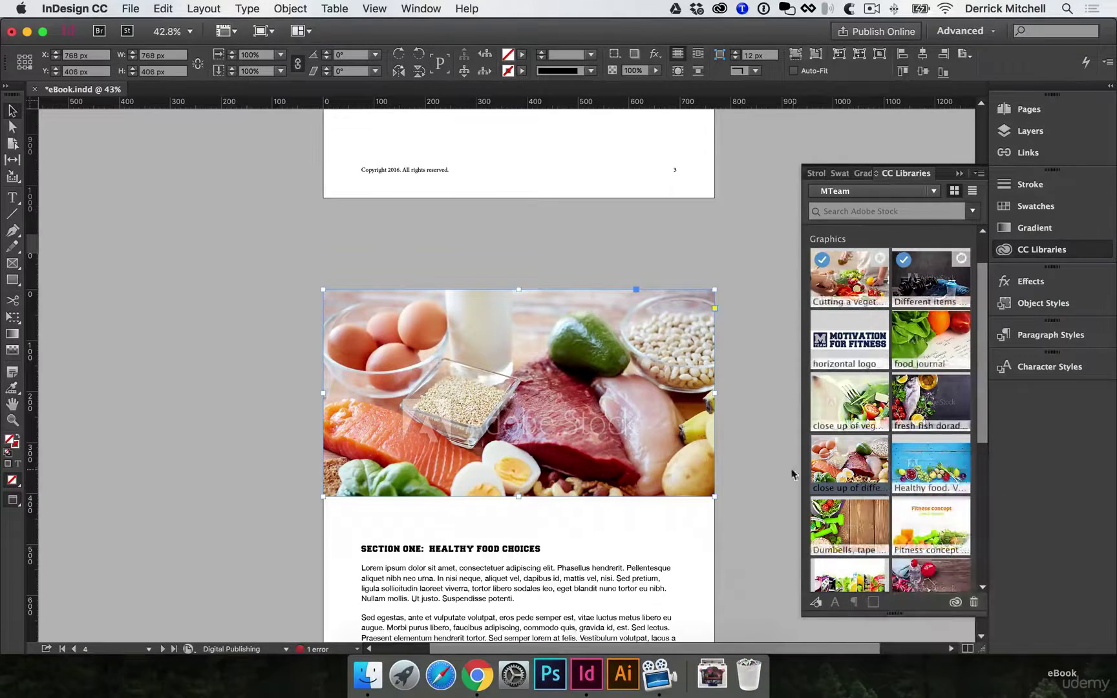
# License the Section Two page's header image of green dumbbells and tape measure from the MTeam library
pyautogui.scroll(-5, 670, 409)
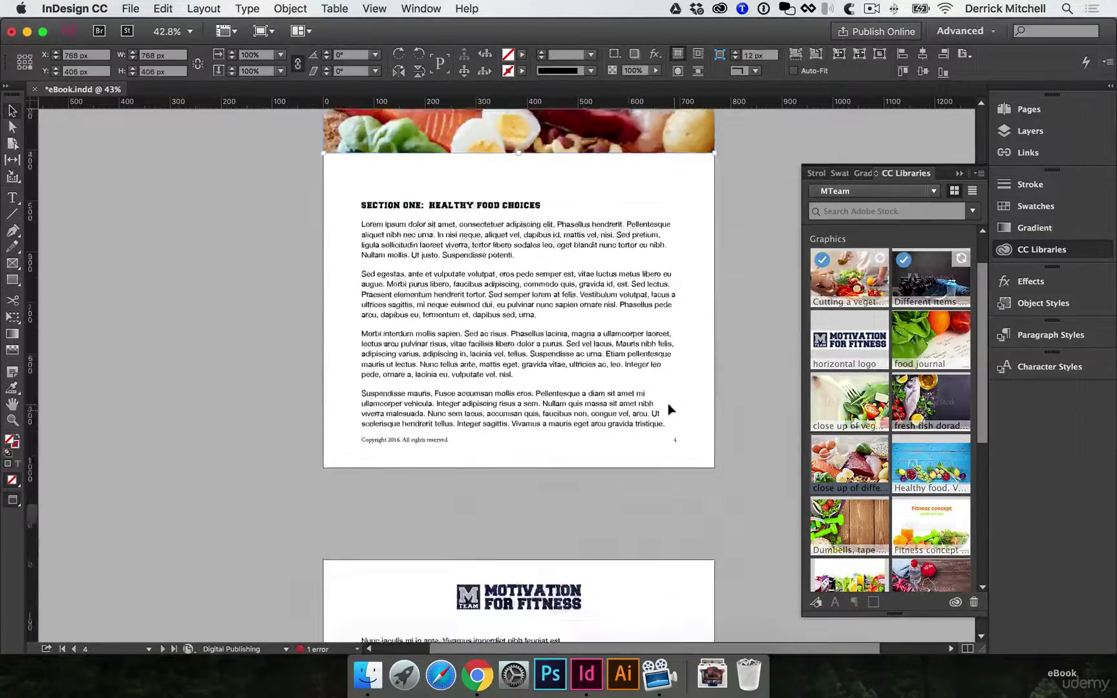
pyautogui.scroll(-12, 670, 409)
pyautogui.click(669, 289)
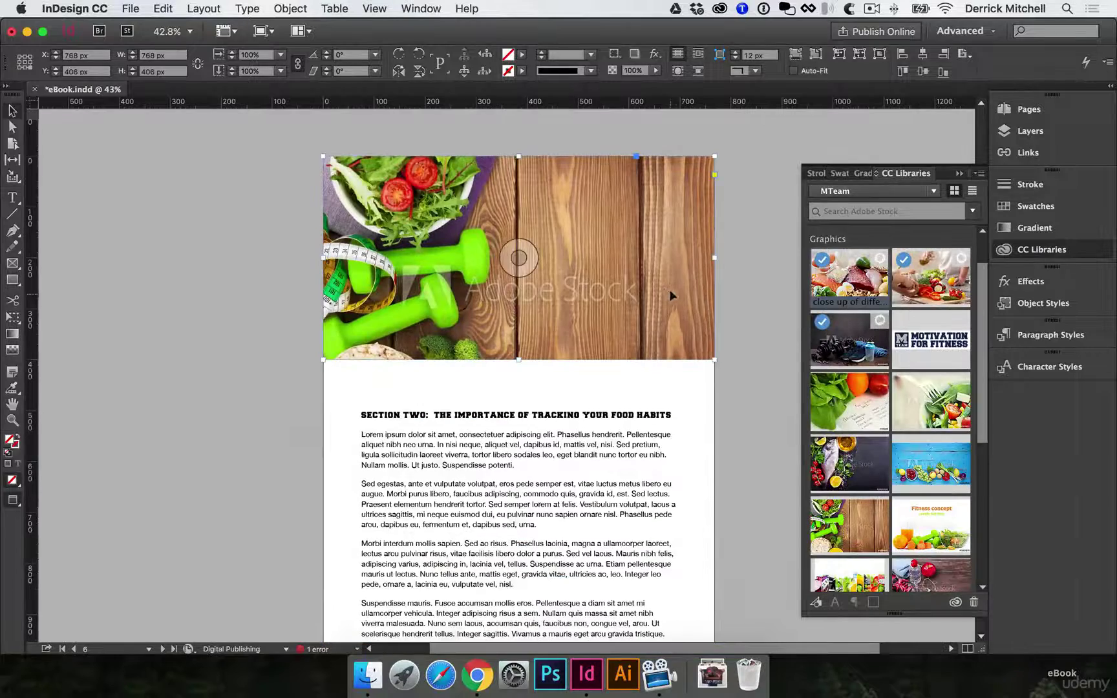
pyautogui.scroll(-1, 905, 477)
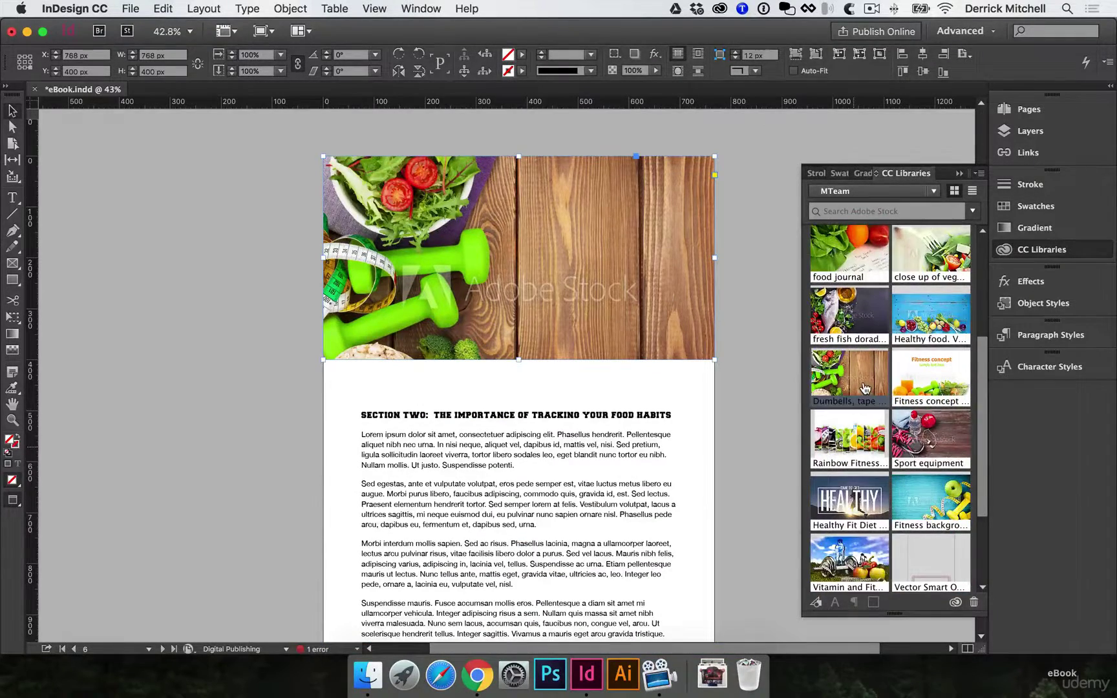
pyautogui.rightClick(866, 385)
pyautogui.click(879, 391)
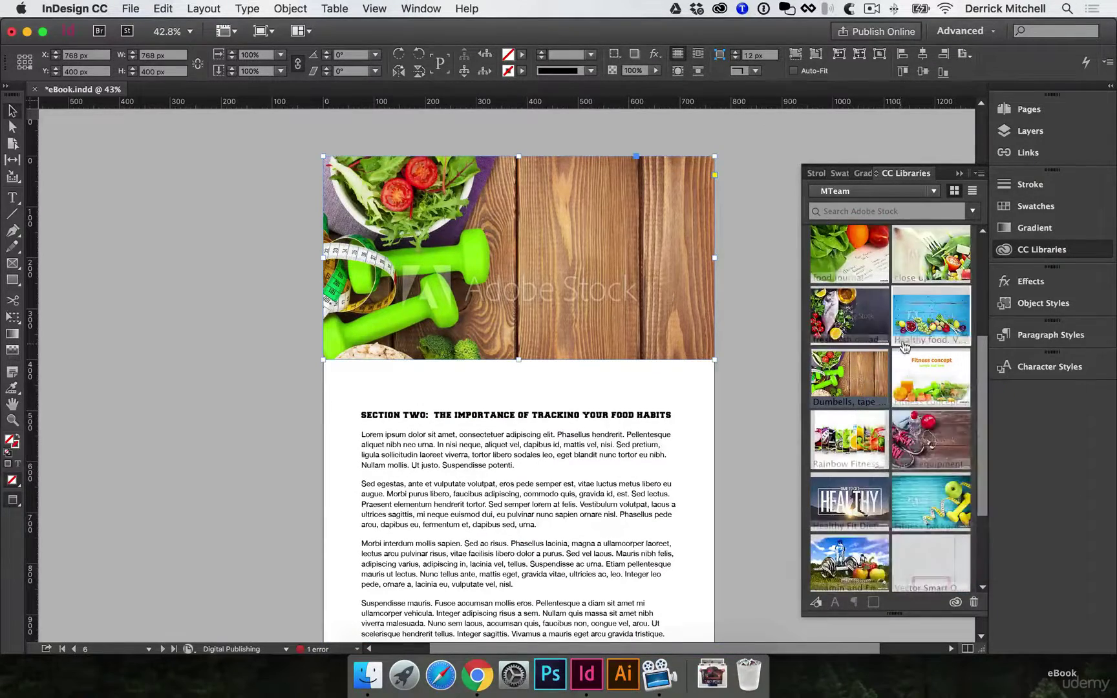
pyautogui.click(955, 254)
# License the Action Steps page's header image of fruit and vegetables on blue wood from the MTeam library
pyautogui.scroll(-15, 629, 302)
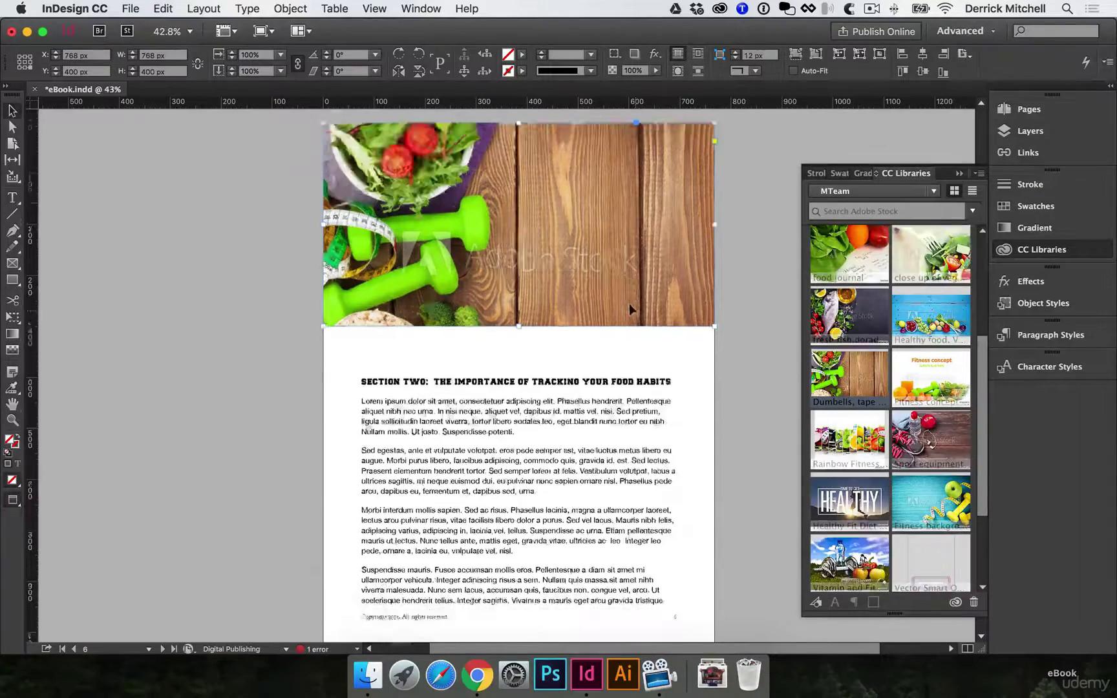
pyautogui.scroll(-3, 632, 310)
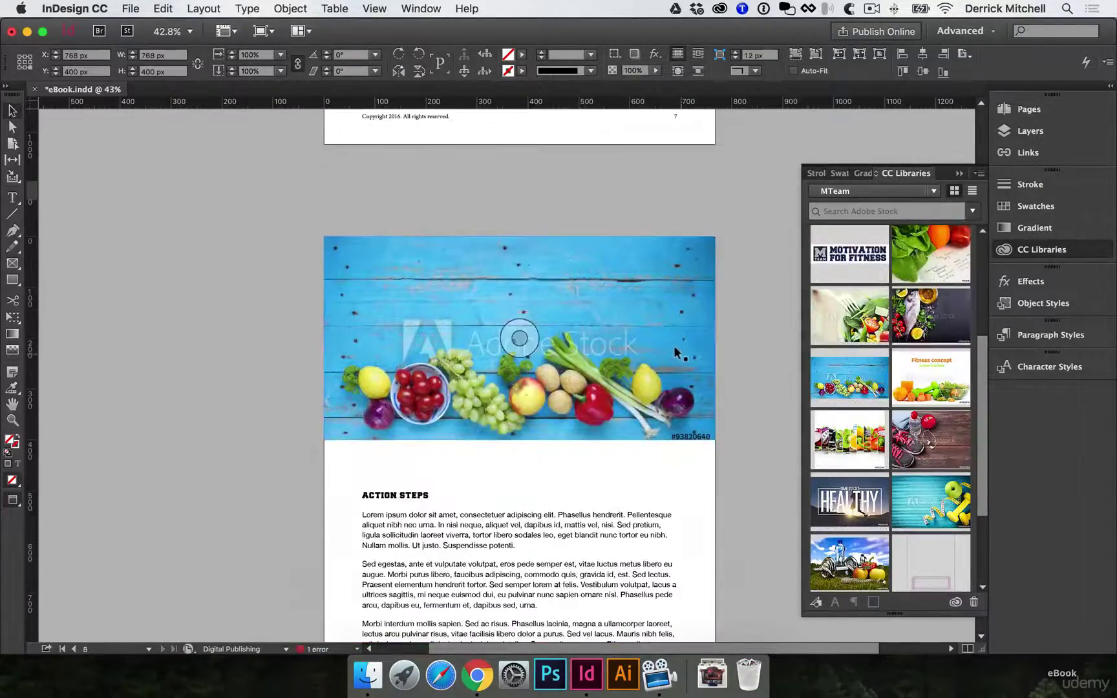
pyautogui.click(673, 345)
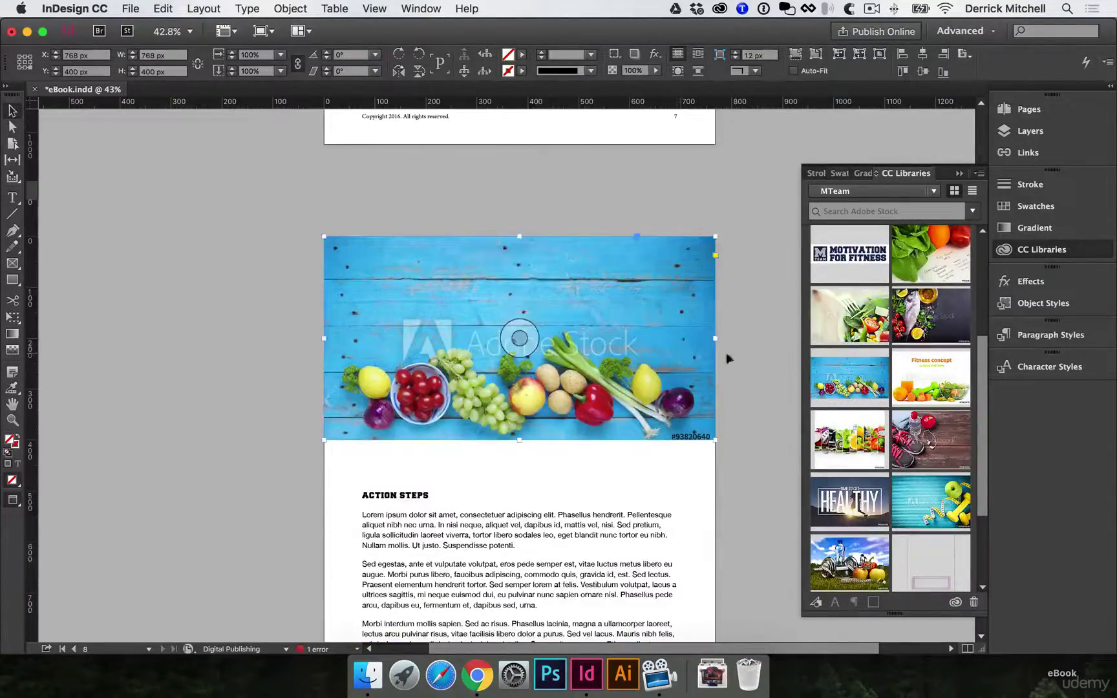
pyautogui.rightClick(844, 375)
pyautogui.click(871, 379)
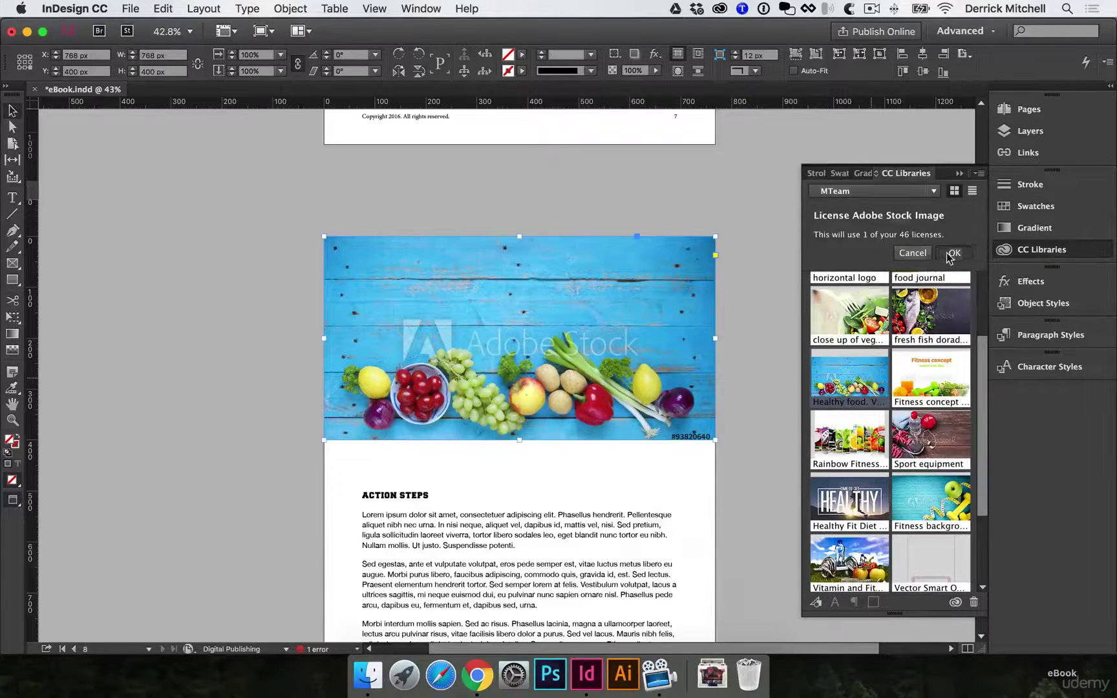
pyautogui.click(954, 253)
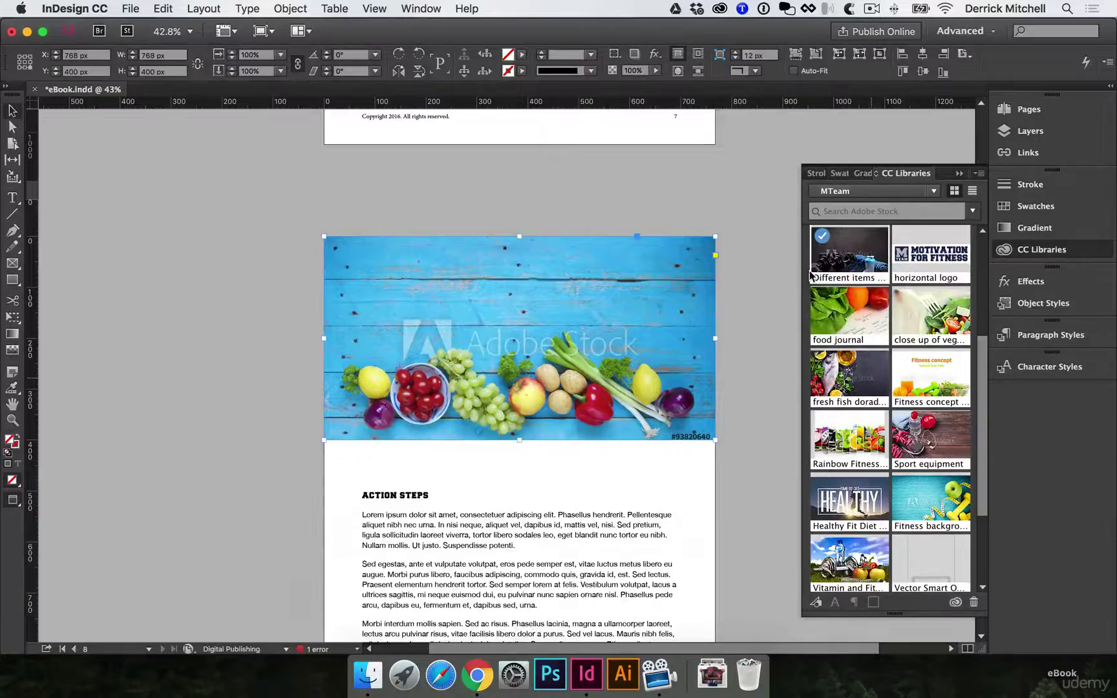
# Review the pages from the cover to Action Steps, checking the header images and the end of the Action Steps text frame
pyautogui.scroll(15, 752, 279)
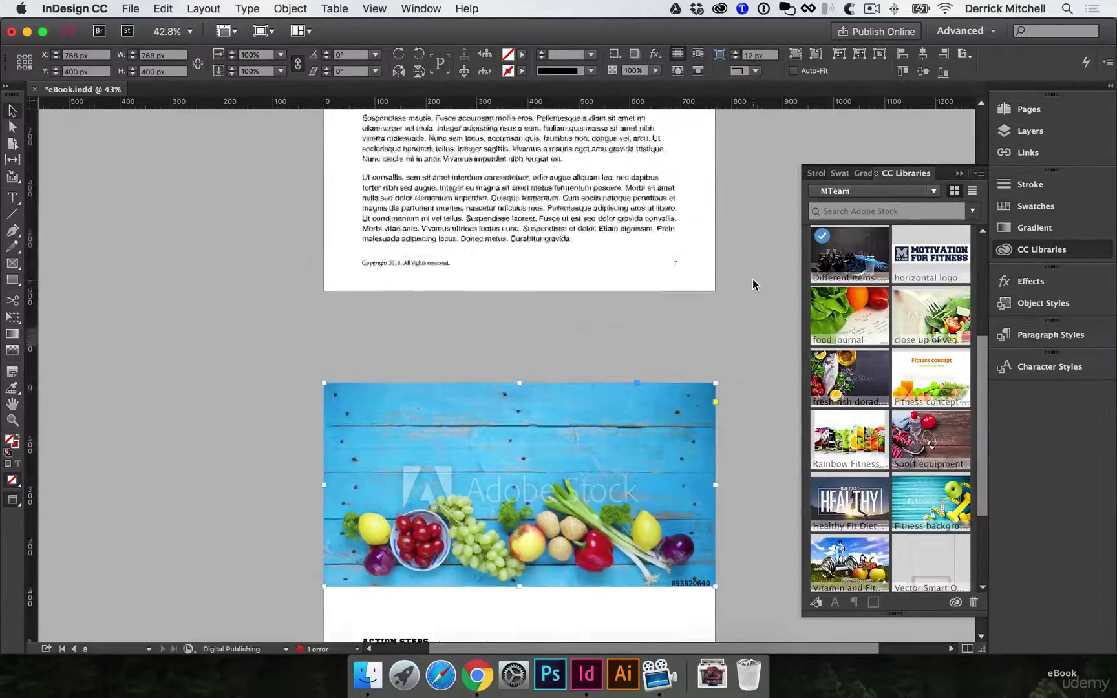
pyautogui.scroll(12, 753, 280)
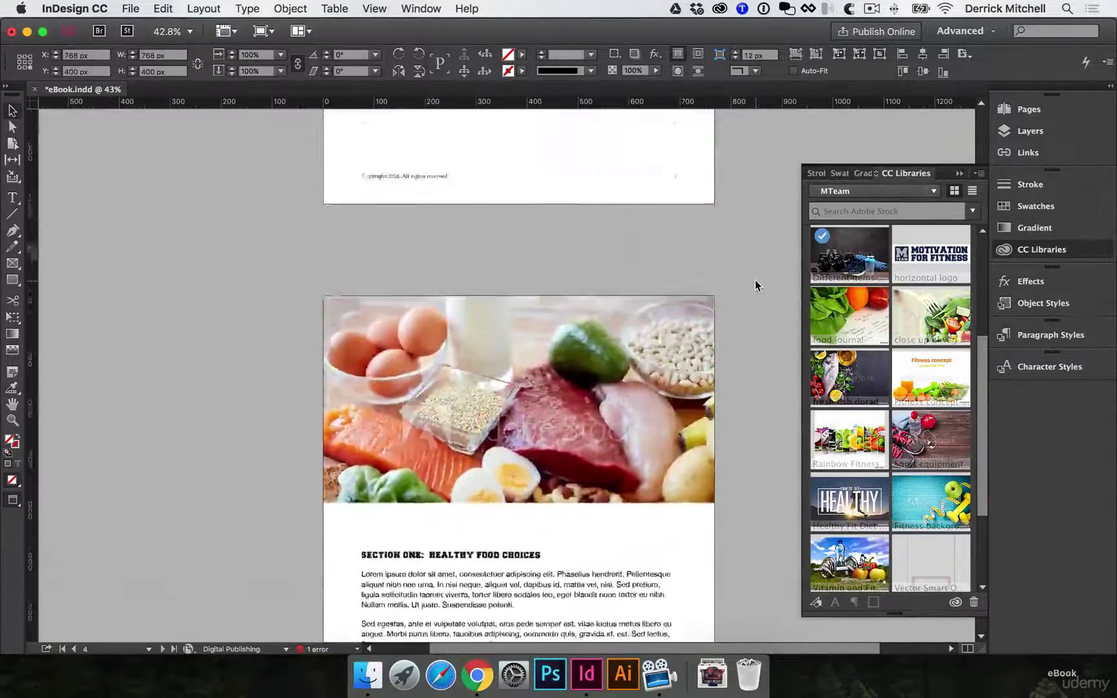
pyautogui.scroll(15, 562, 466)
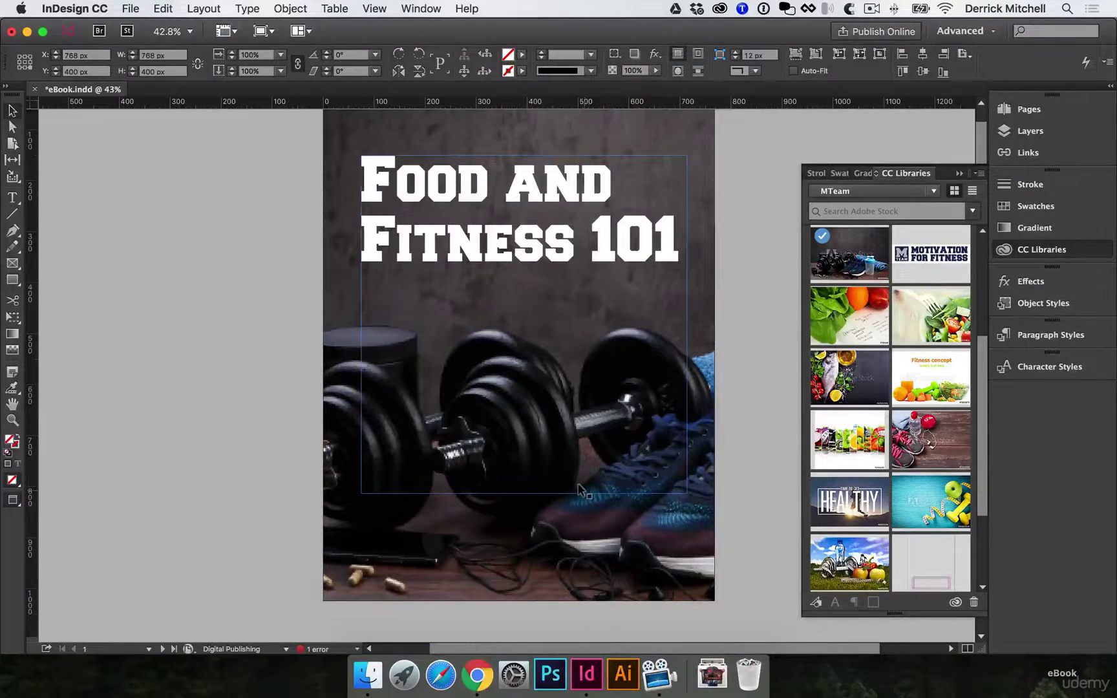
pyautogui.scroll(-5, 586, 501)
pyautogui.scroll(-8, 586, 504)
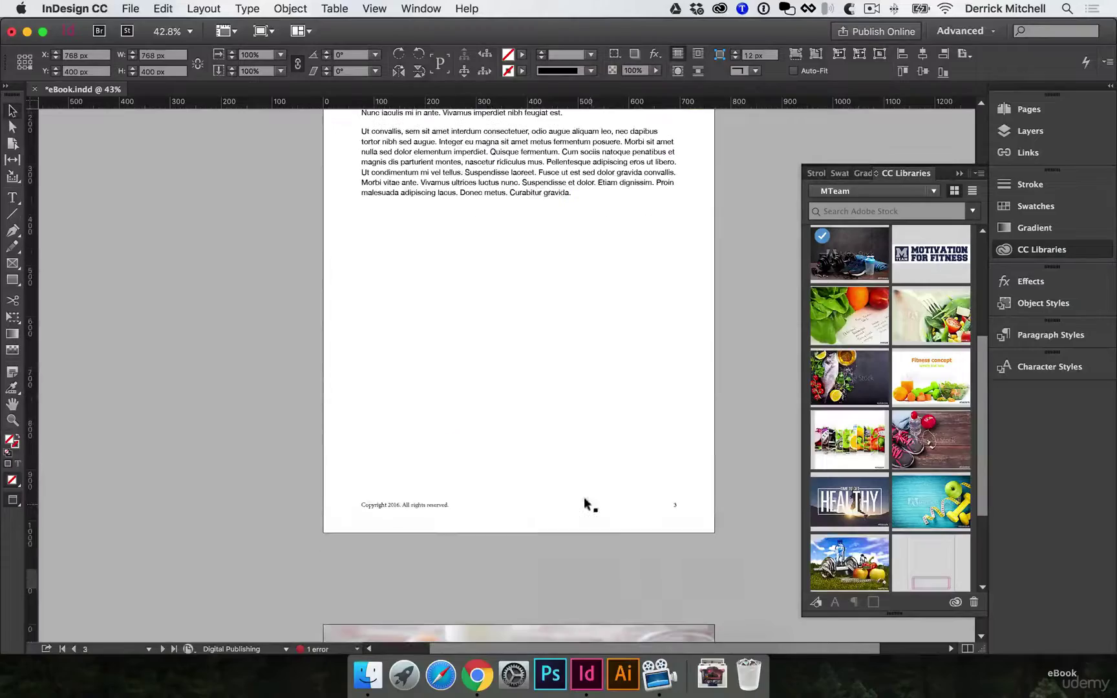
pyautogui.scroll(-10, 712, 479)
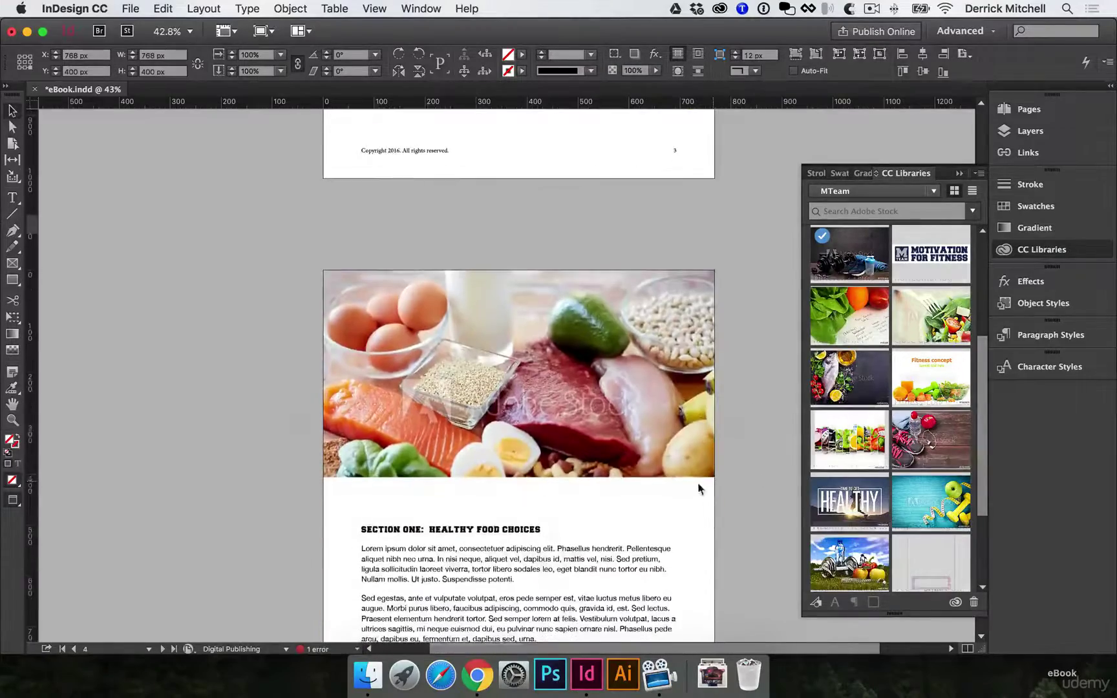
pyautogui.scroll(-10, 679, 476)
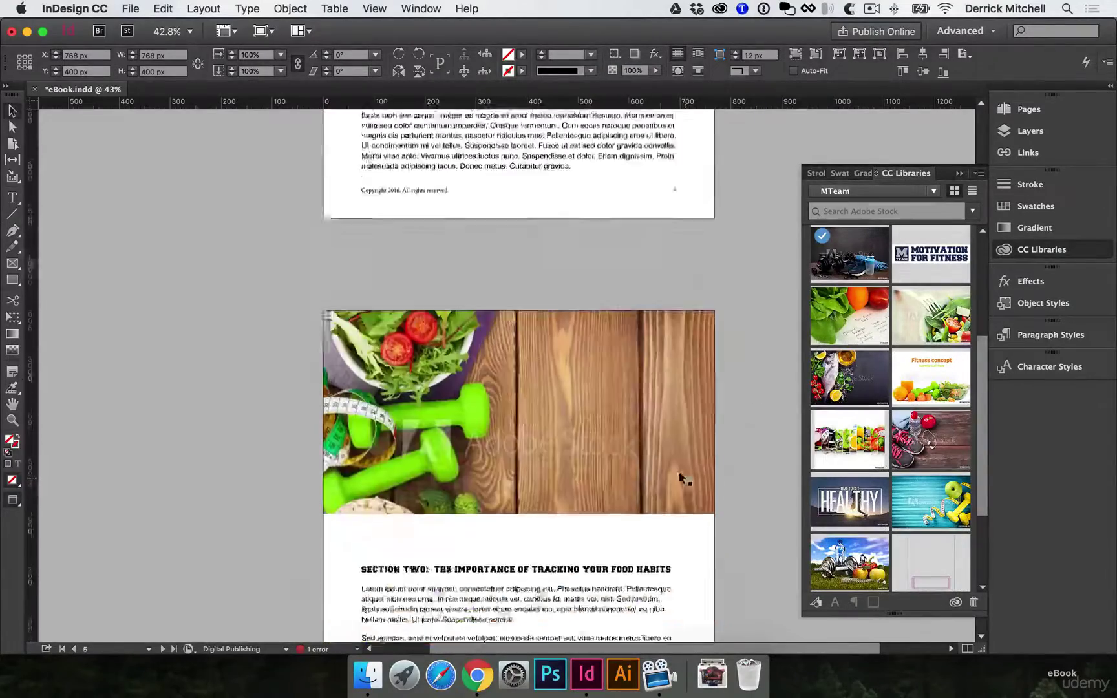
pyautogui.scroll(-10, 689, 477)
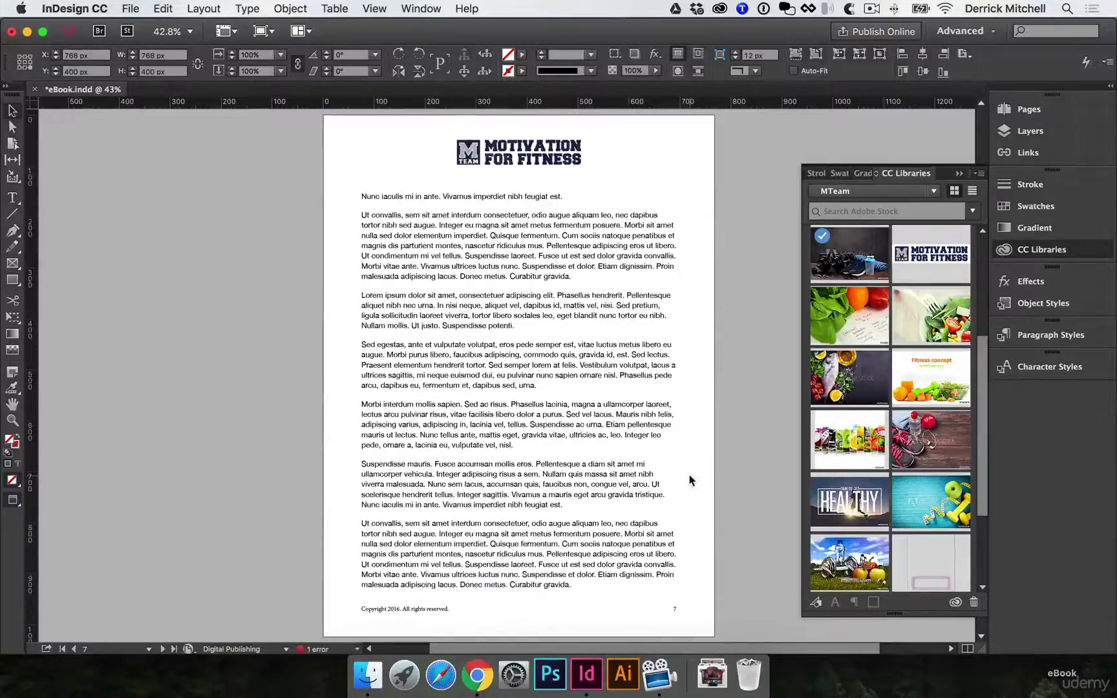
pyautogui.scroll(-3, 689, 474)
pyautogui.click(686, 473)
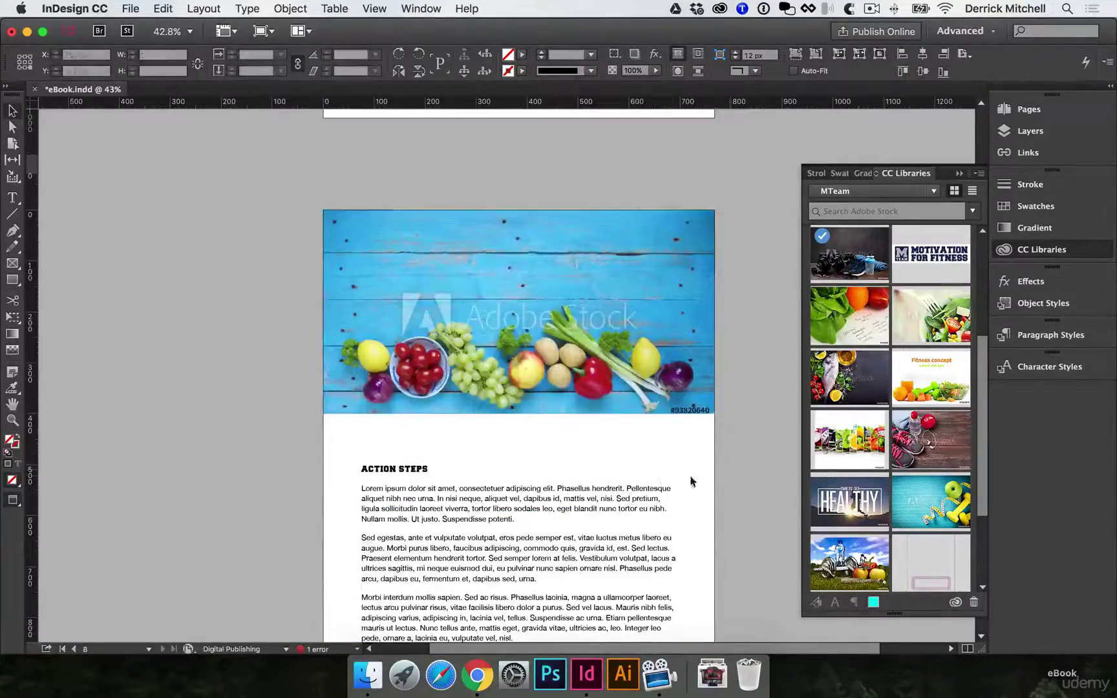
pyautogui.scroll(-3, 657, 471)
pyautogui.click(617, 451)
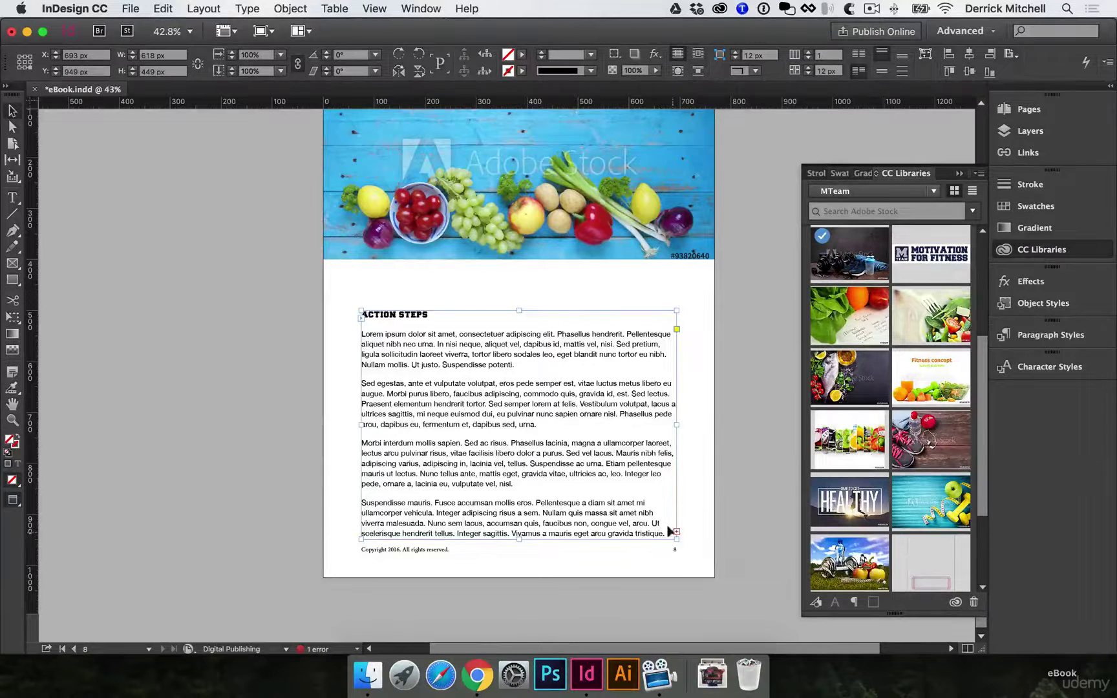
pyautogui.click(741, 504)
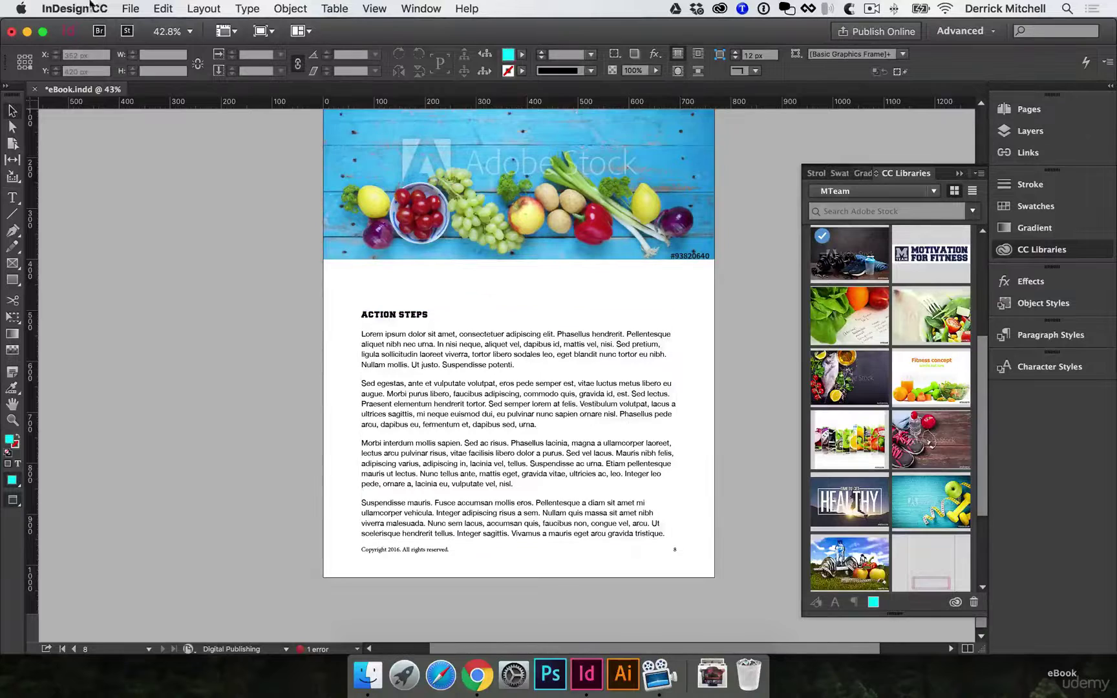
# Set up an export of eBook.pdf in Adobe PDF (Interactive) format to the eBook project's FILES SENT > FINALS folder on the Desktop
pyautogui.click(130, 8)
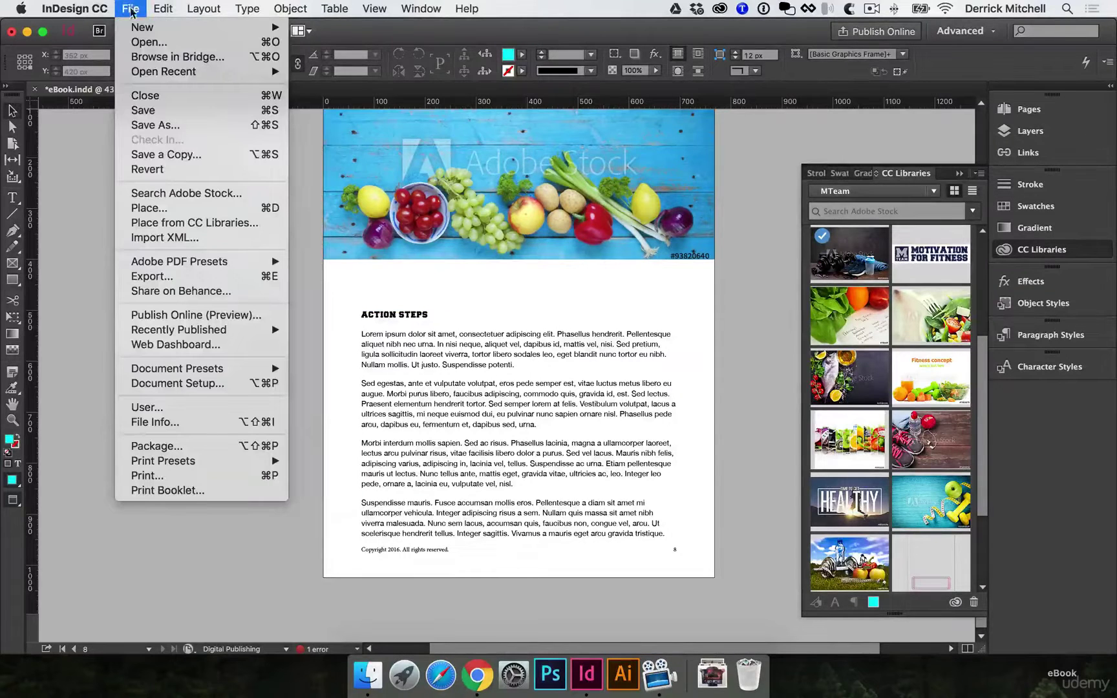
pyautogui.click(188, 278)
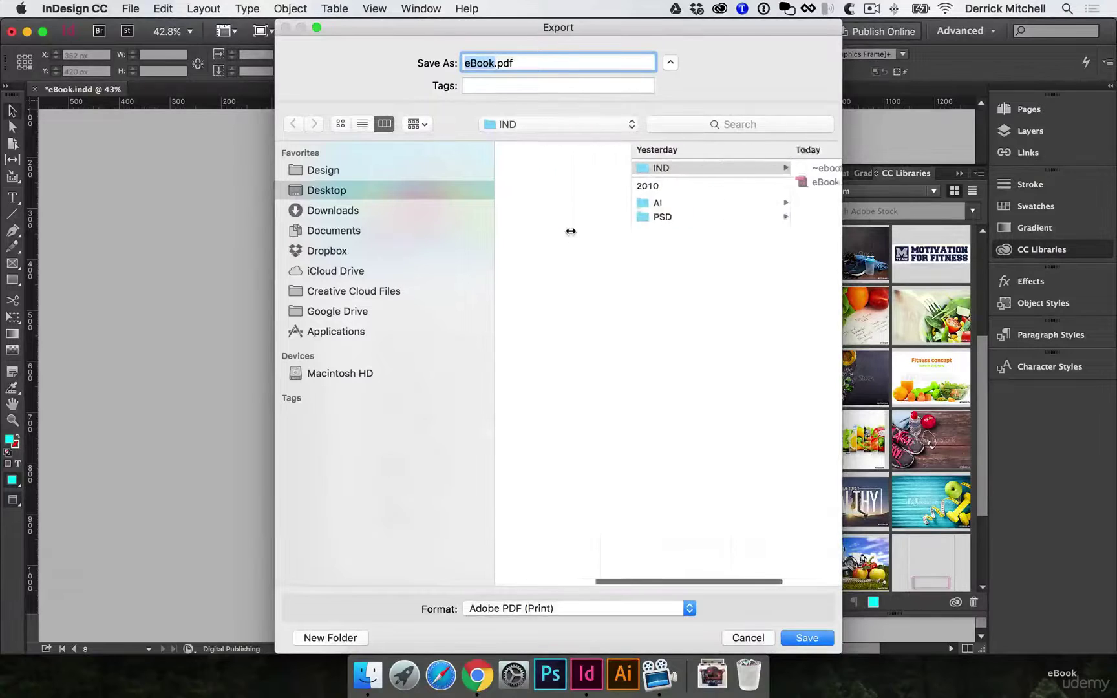
pyautogui.click(344, 193)
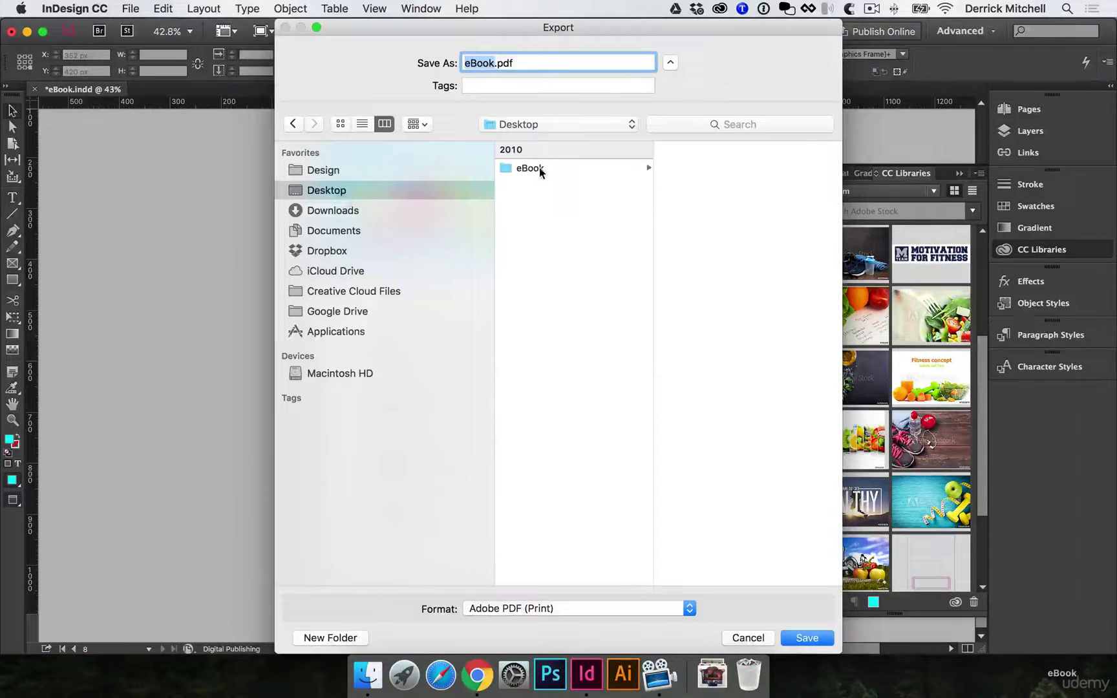
pyautogui.click(538, 169)
pyautogui.click(697, 183)
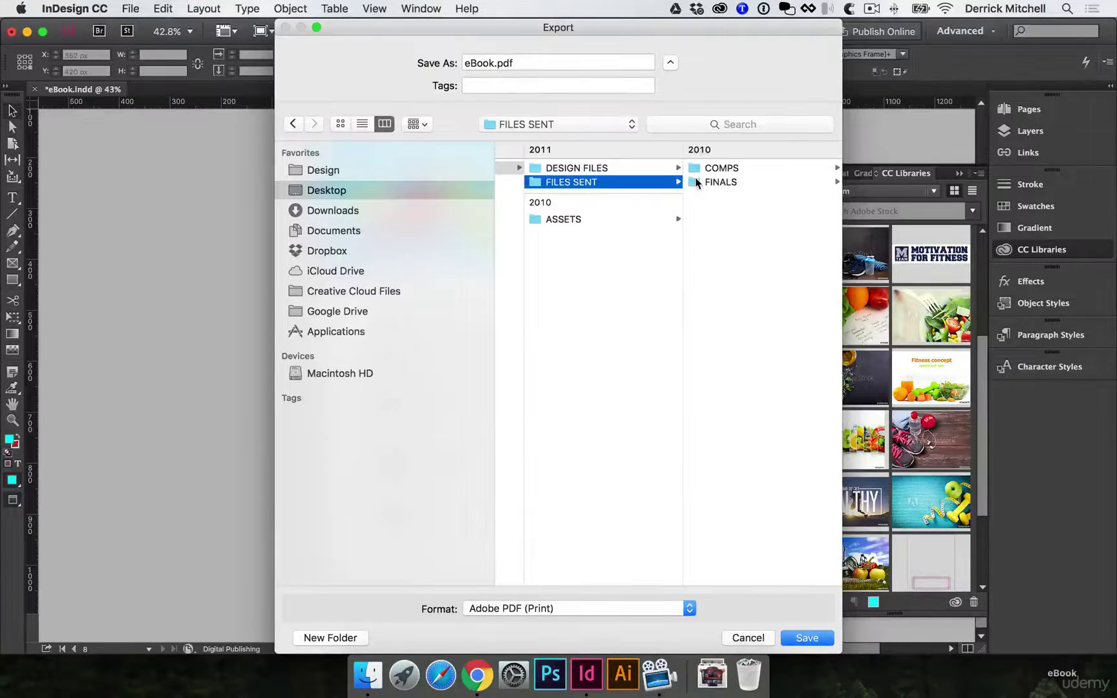
pyautogui.click(711, 181)
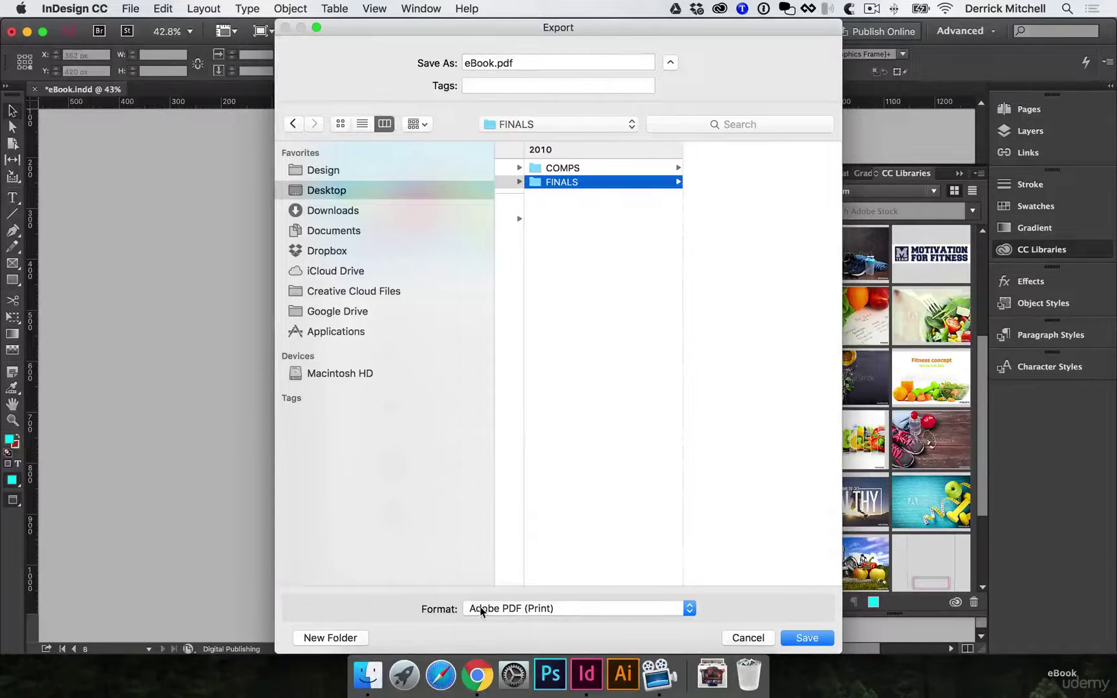
pyautogui.click(546, 609)
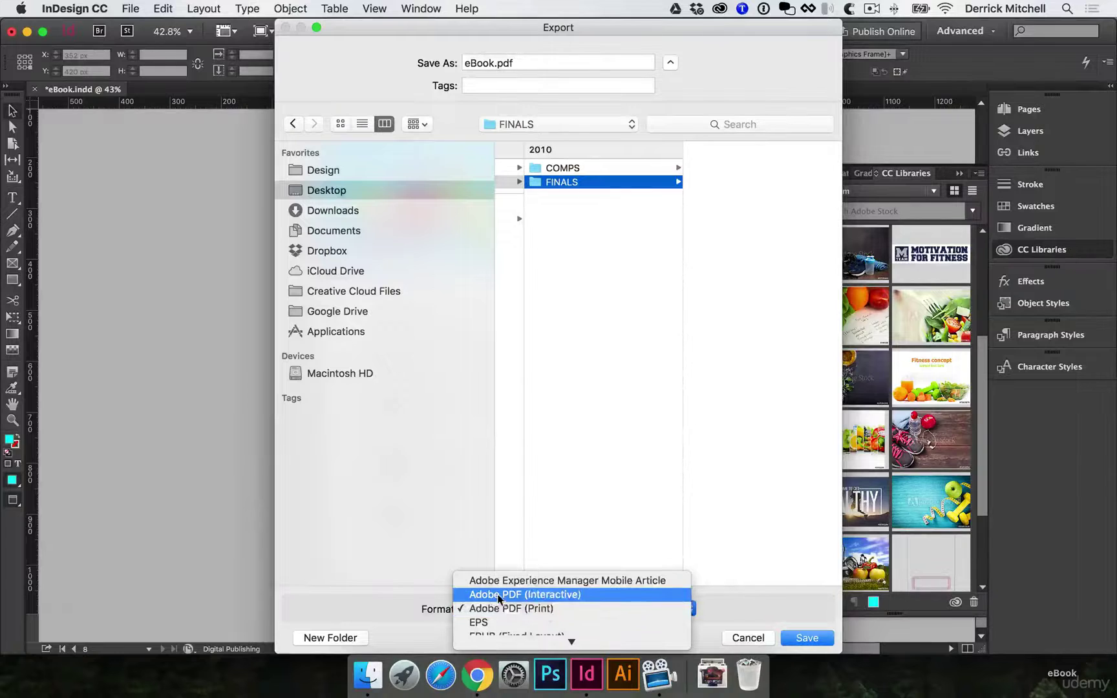
pyautogui.click(538, 593)
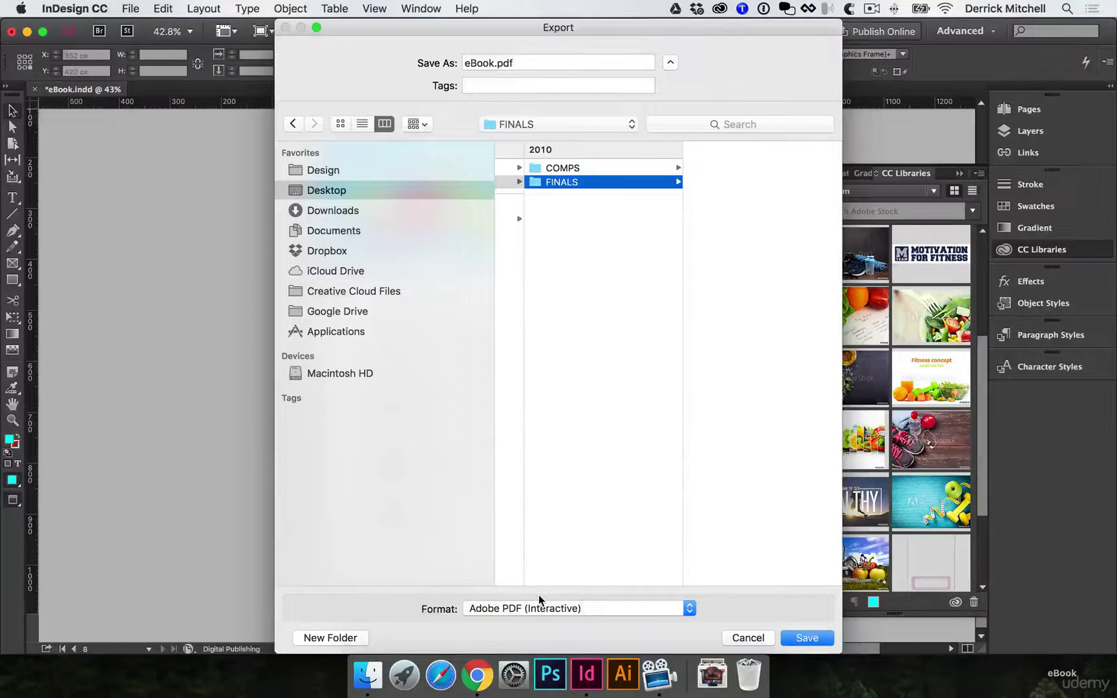
pyautogui.click(808, 636)
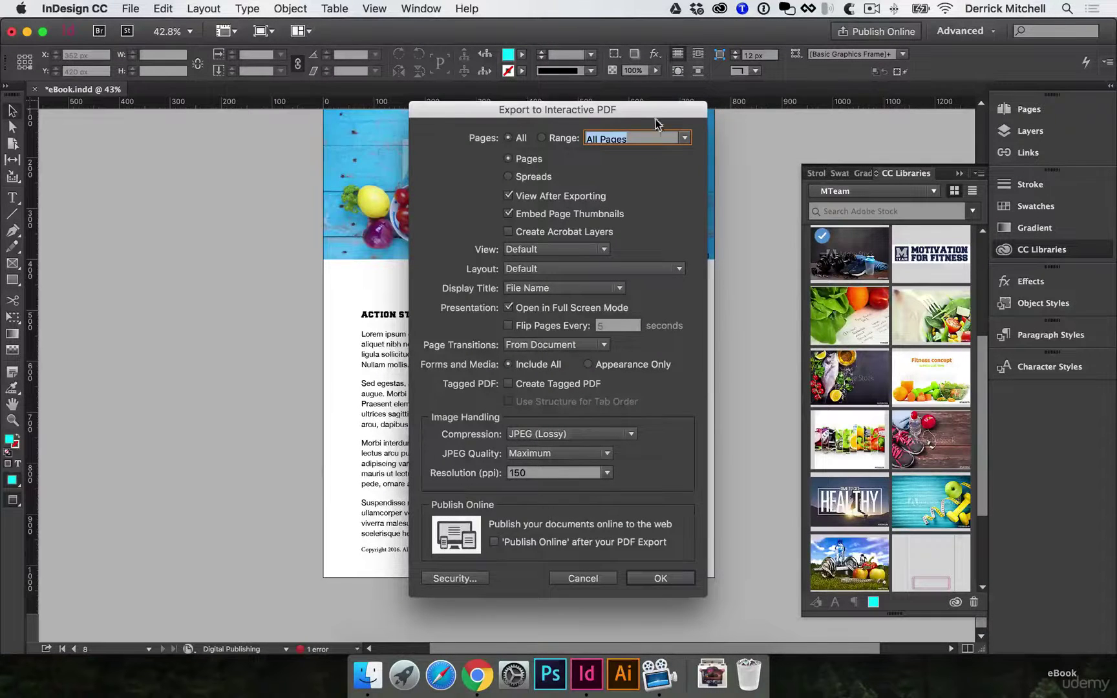
# Try to generate the interactive PDF of all pages with the existing export options despite the overset text
pyautogui.moveTo(655, 118); pyautogui.dragTo(629, 137)
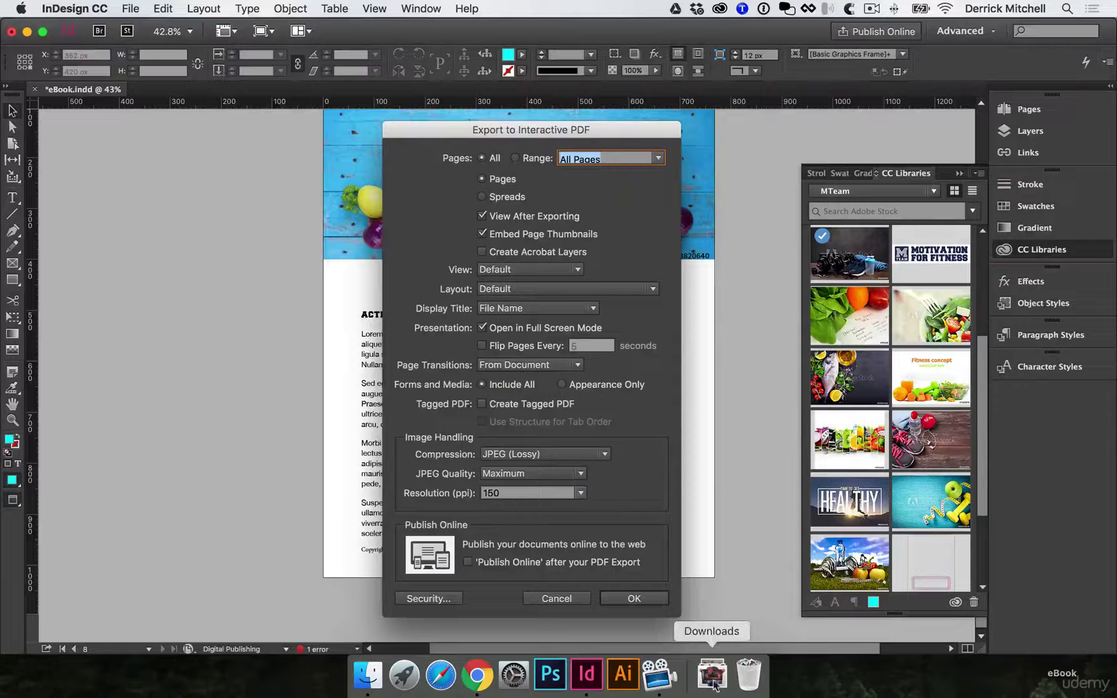
pyautogui.click(658, 607)
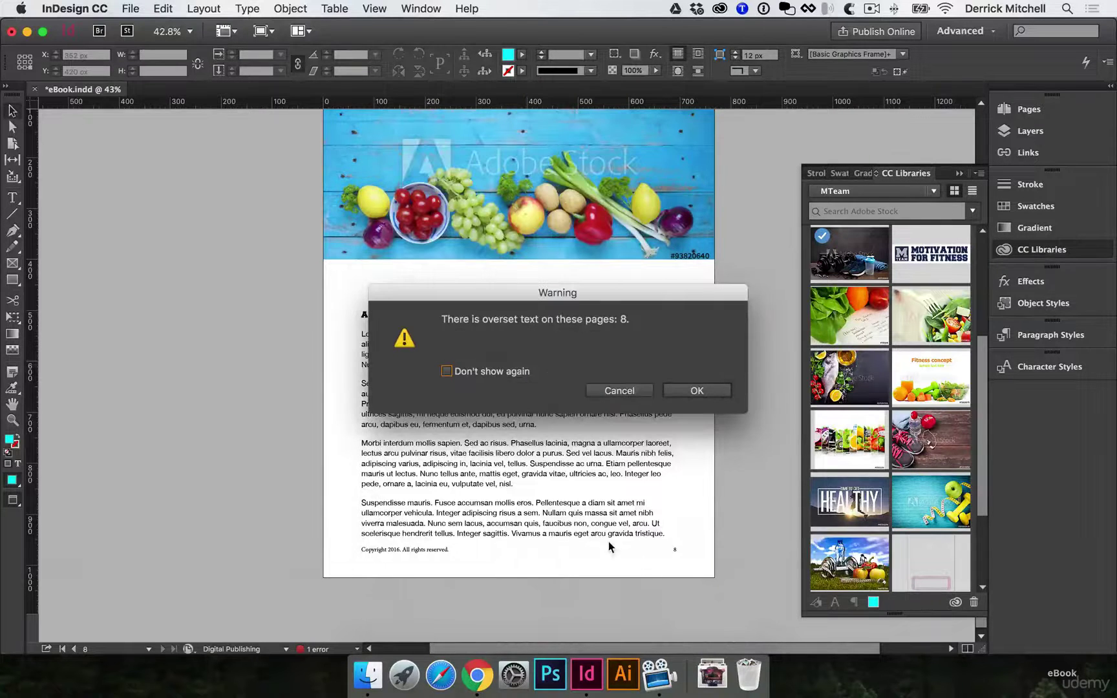
pyautogui.moveTo(559, 296); pyautogui.dragTo(517, 238)
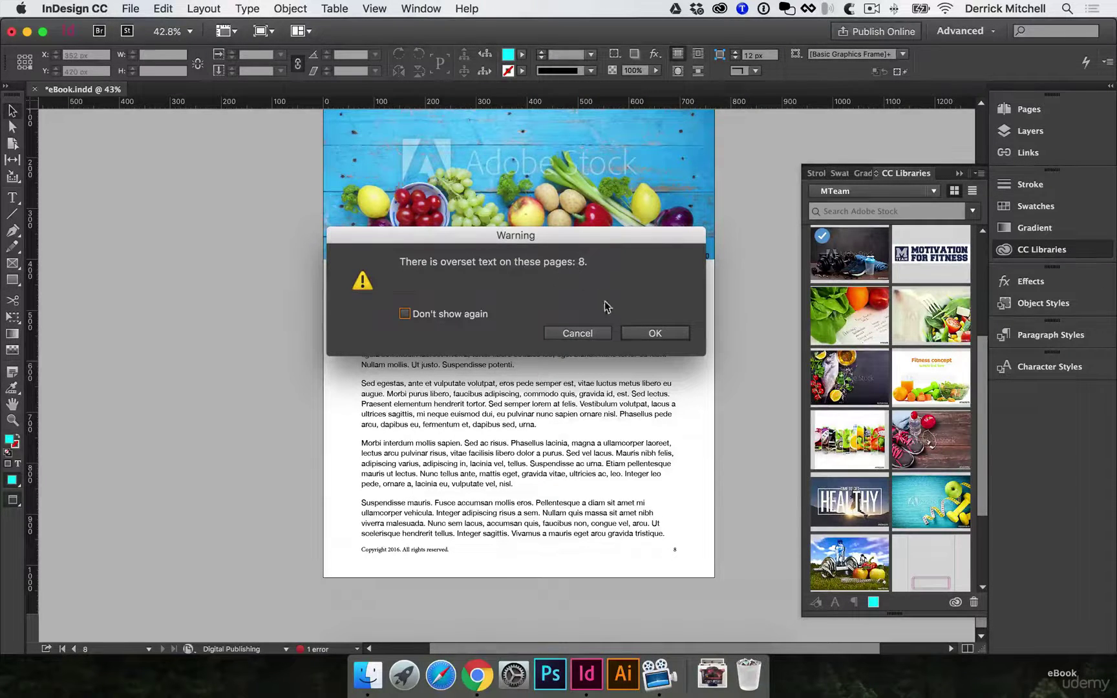
pyautogui.click(656, 333)
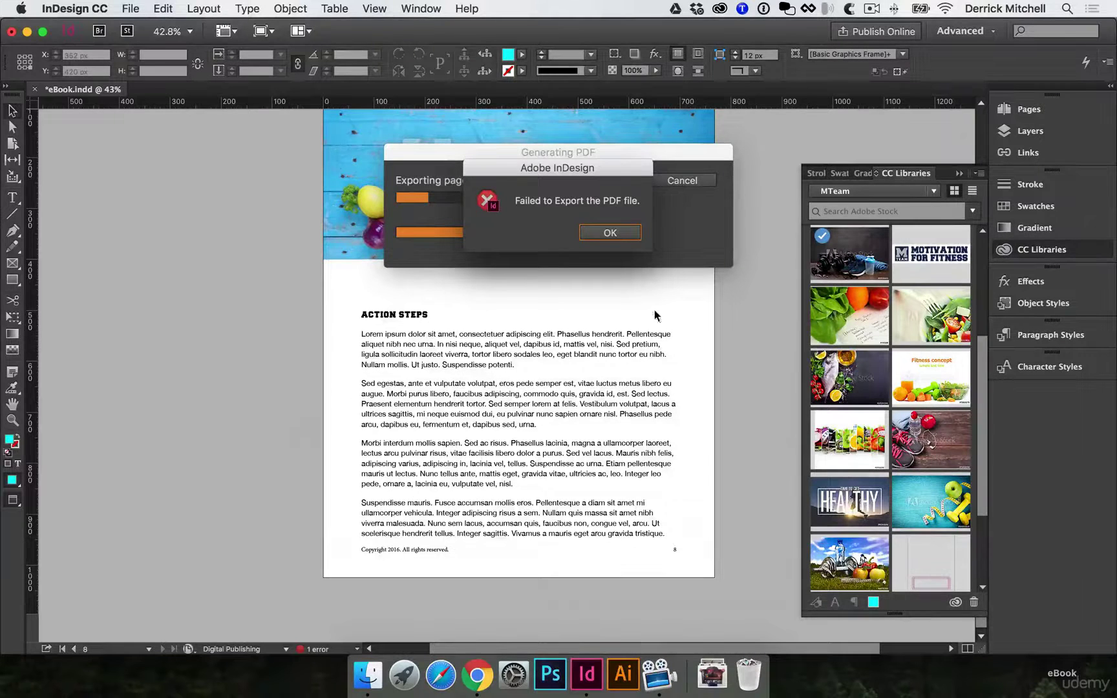
pyautogui.click(610, 233)
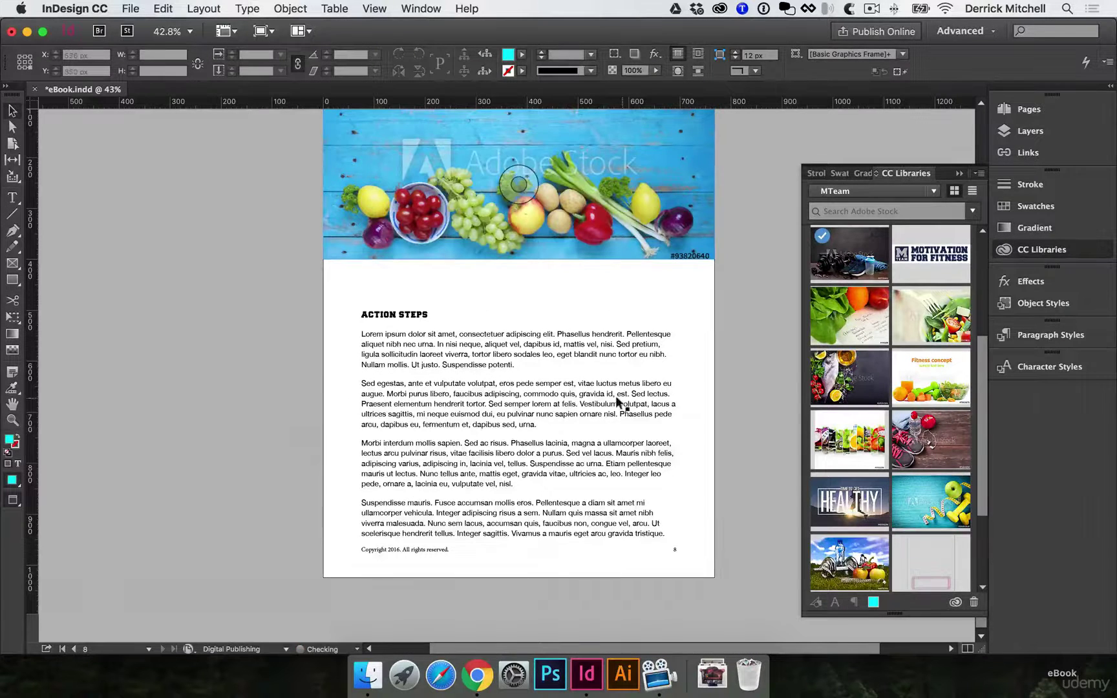
# Add a new page after page 8, following the Action Steps text
pyautogui.click(643, 494)
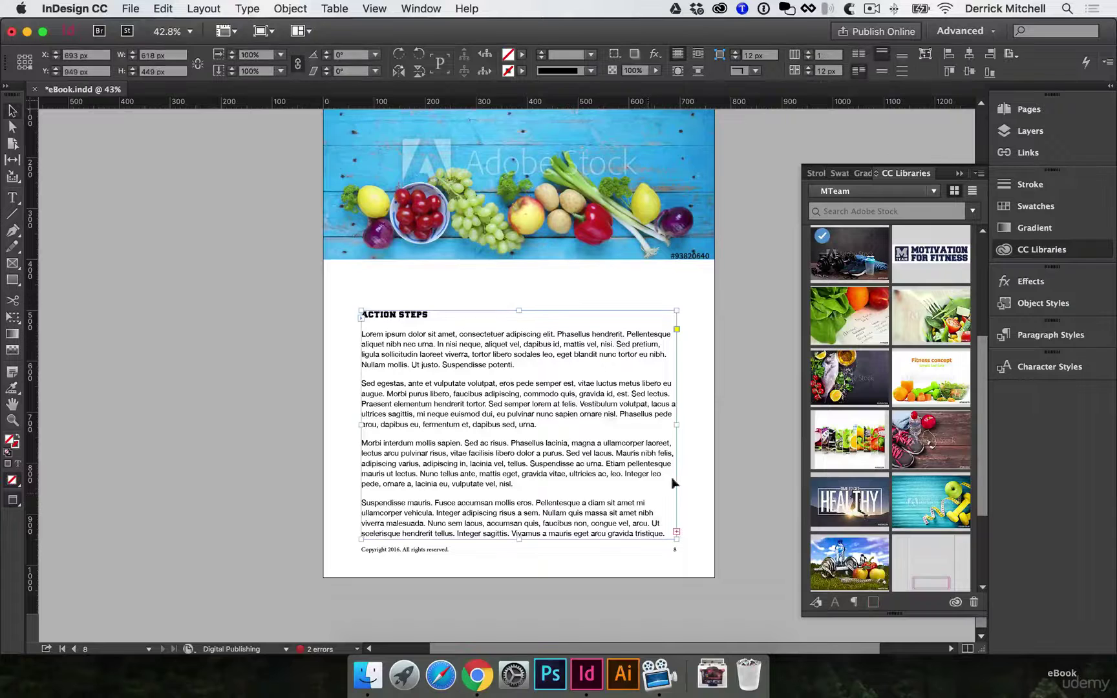
pyautogui.click(1029, 113)
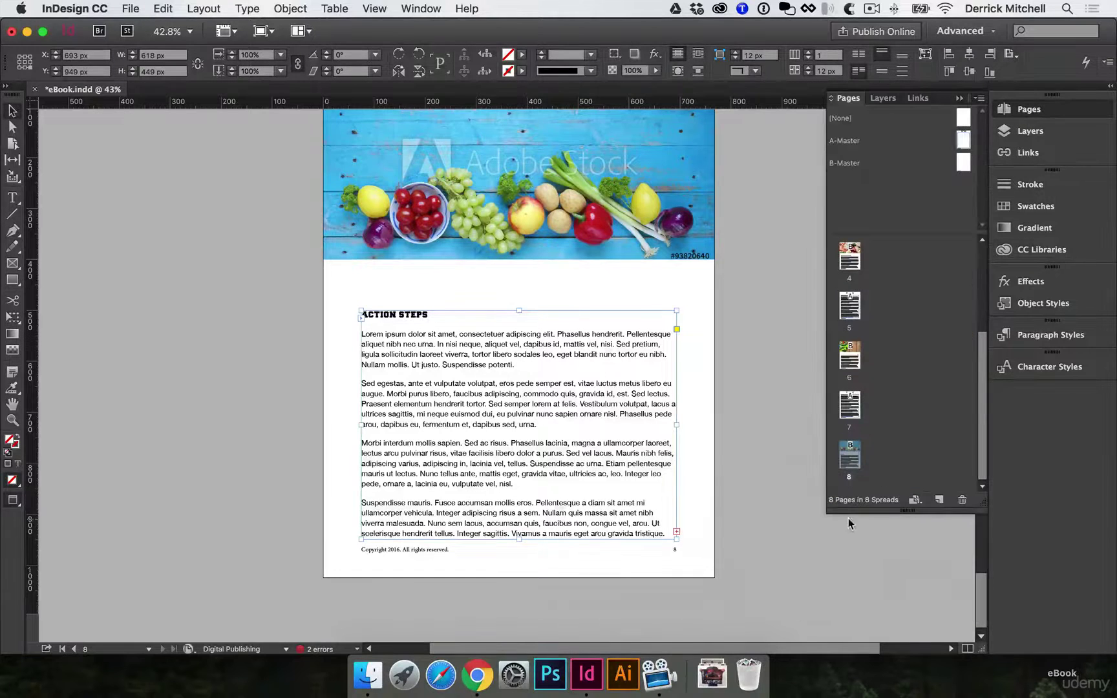
pyautogui.click(938, 499)
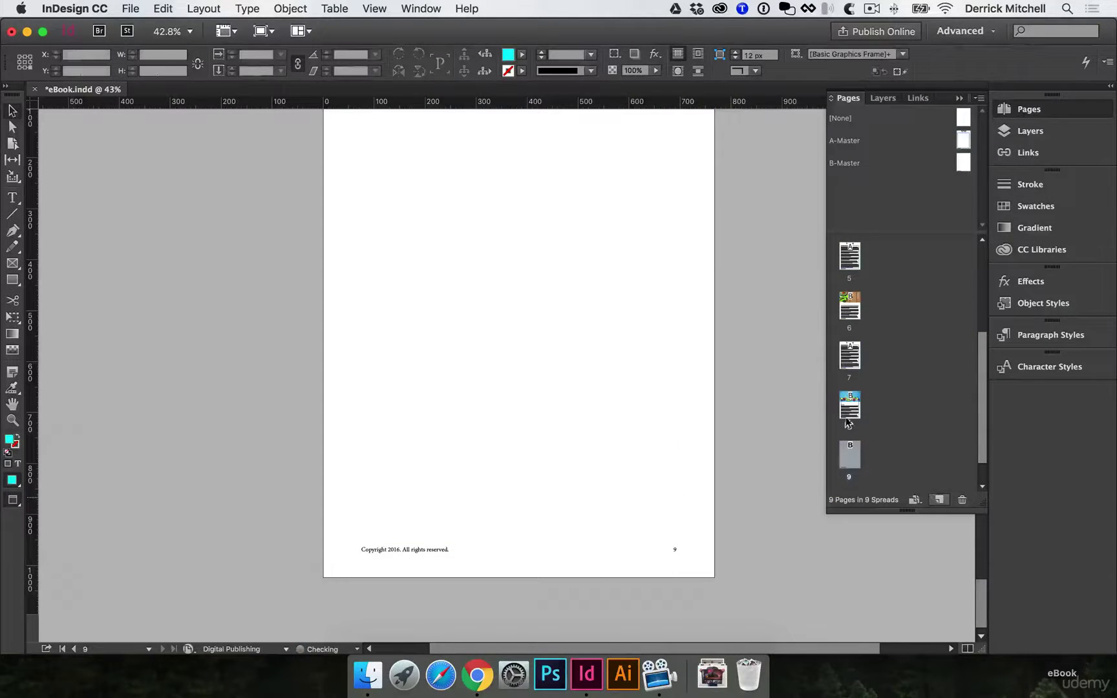
# Load the overset text from the end of the Action Steps text frame on page 8
pyautogui.doubleClick(848, 415)
pyautogui.click(641, 517)
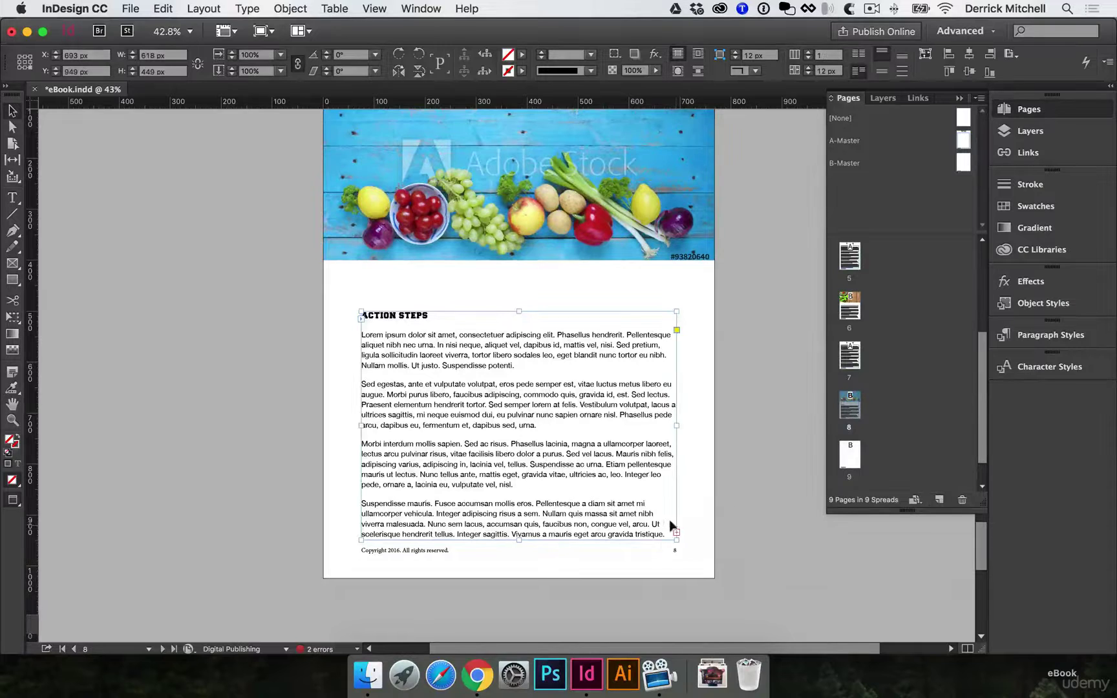
pyautogui.click(676, 534)
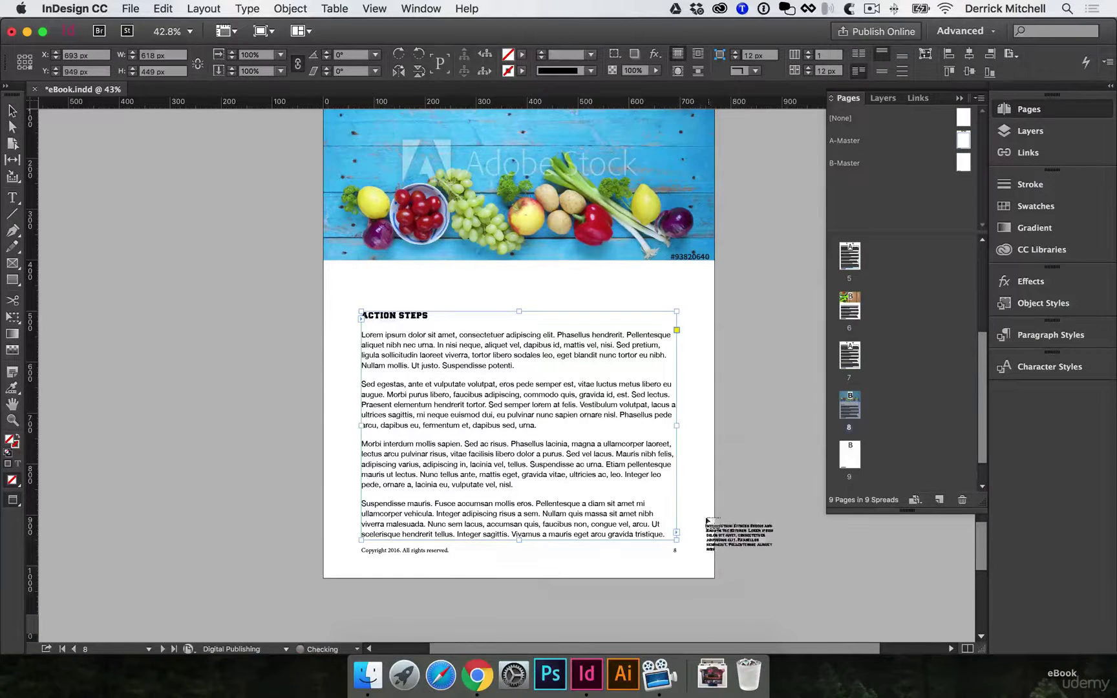
# Apply A-Master to the new page 9 while keeping the overset text loaded for placement
pyautogui.click(848, 450)
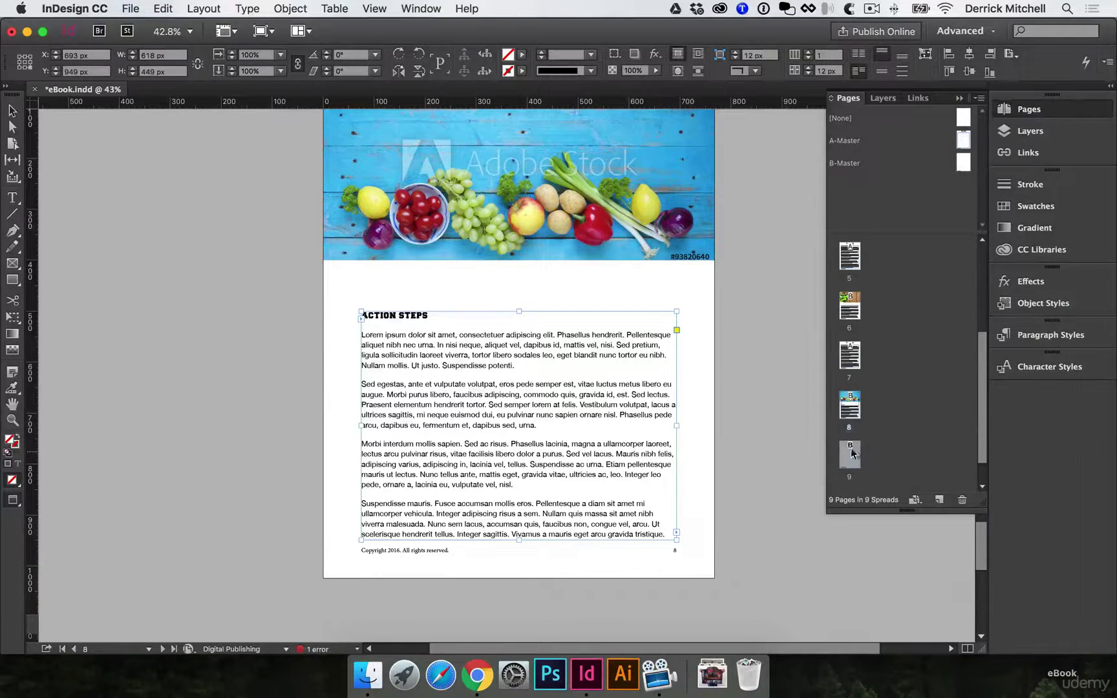
pyautogui.doubleClick(857, 450)
pyautogui.scroll(2, 538, 319)
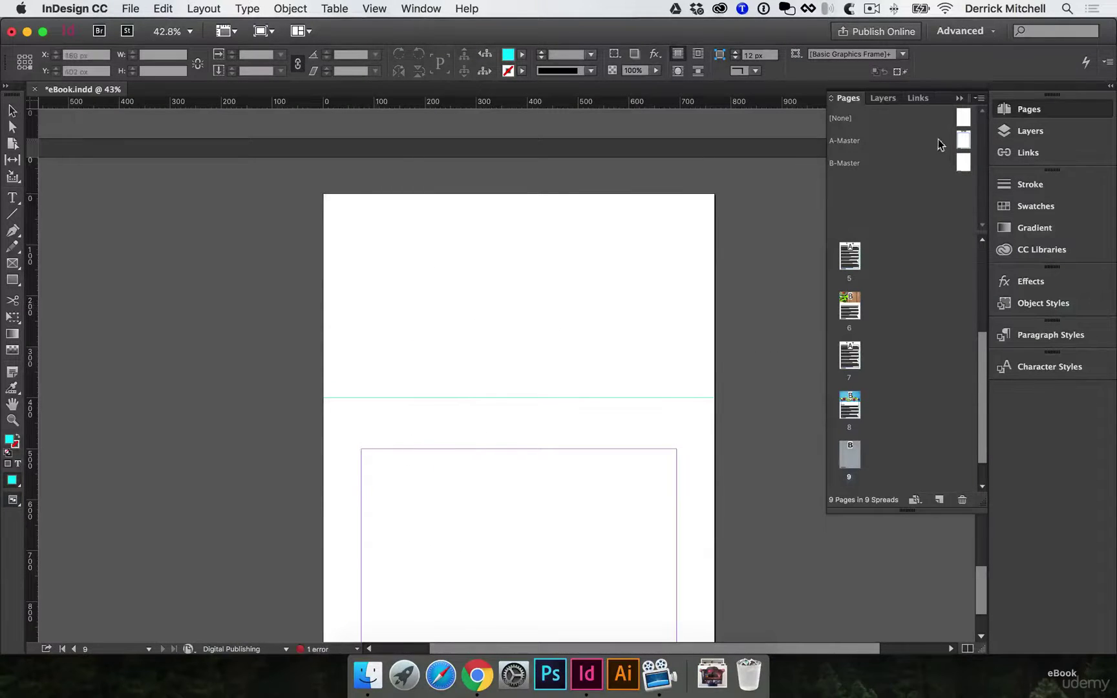
pyautogui.moveTo(963, 140); pyautogui.dragTo(849, 454)
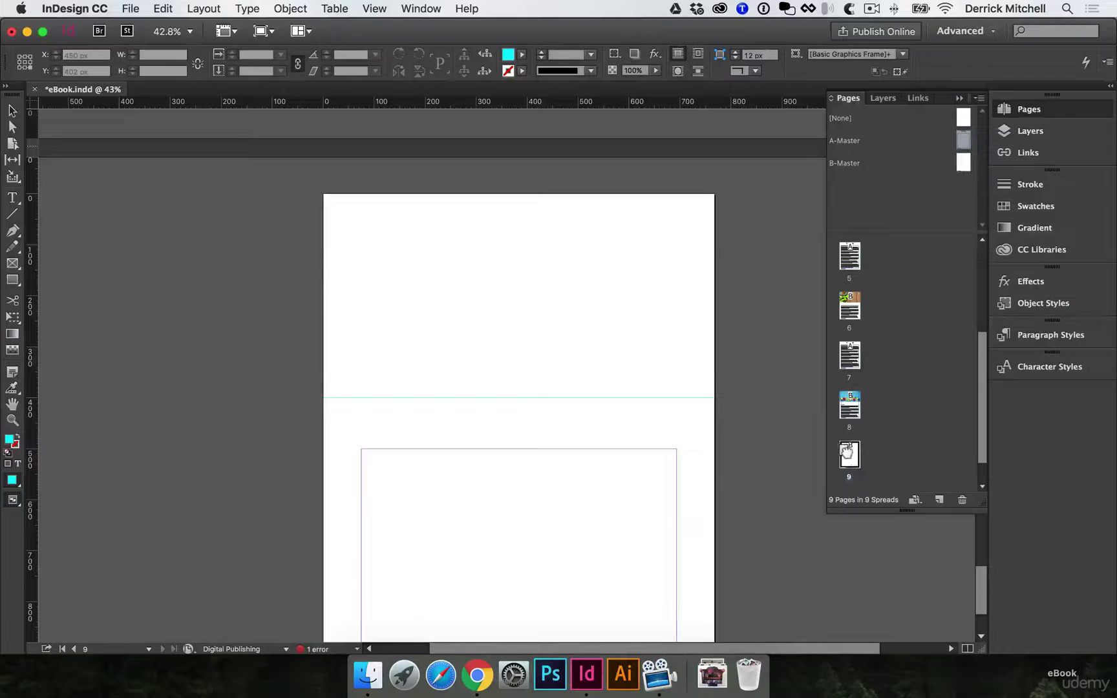
# Place the loaded overset text on page 9, starting at the upper-left corner of the page margins
pyautogui.click(361, 272)
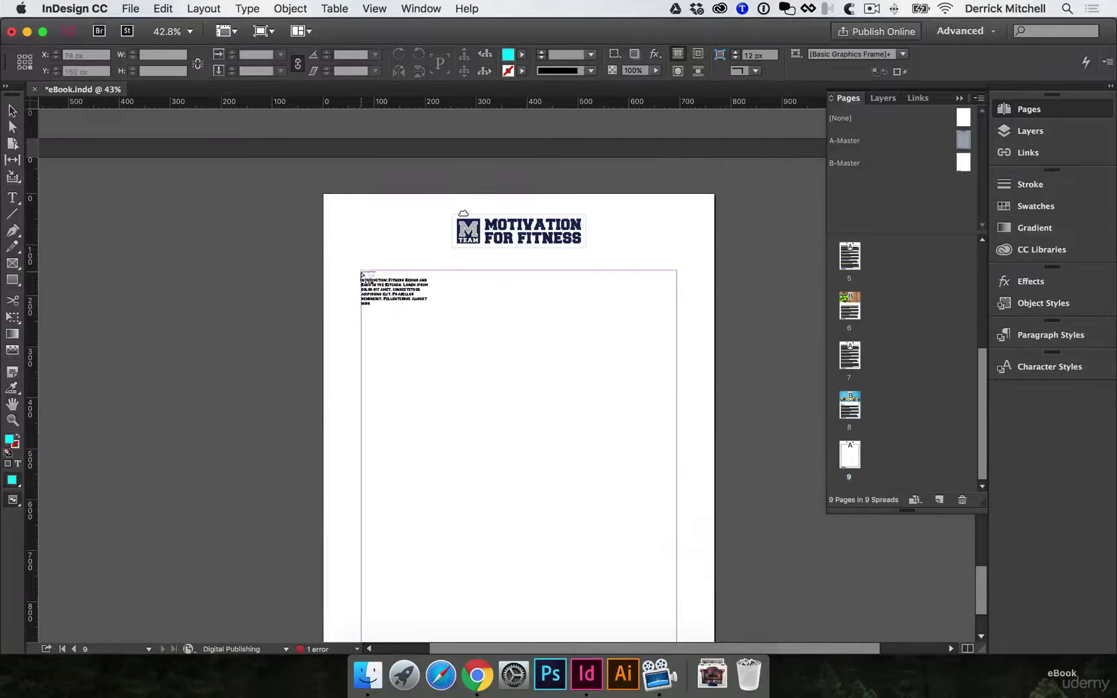
pyautogui.click(361, 272)
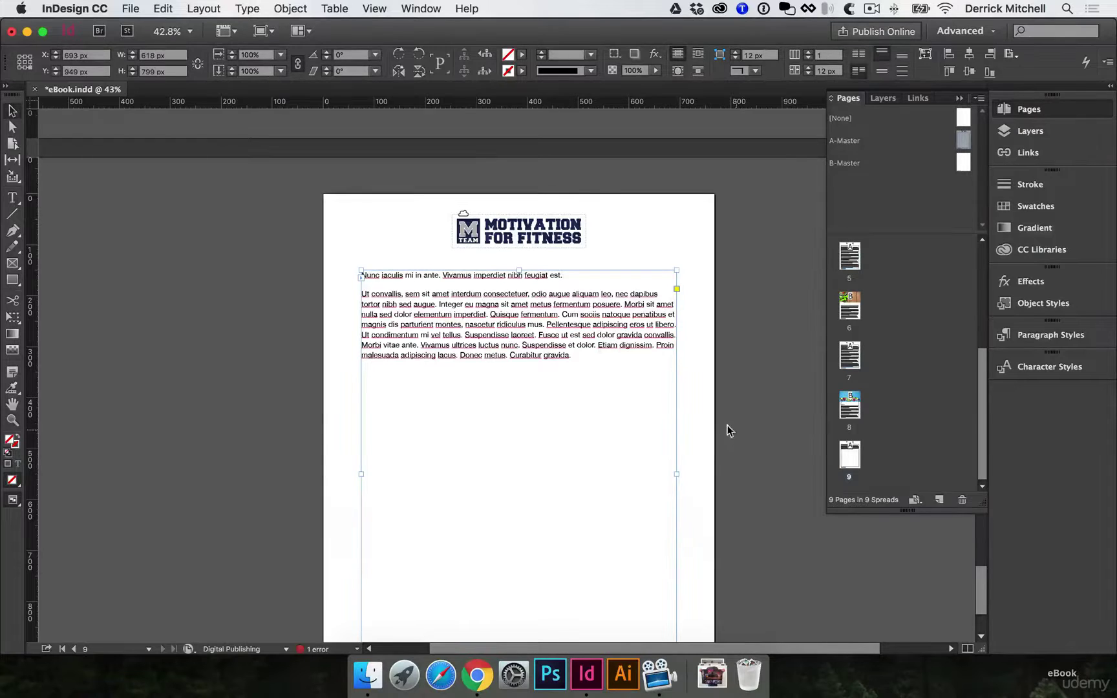
pyautogui.scroll(-3, 662, 433)
pyautogui.hscroll(2, 662, 433)
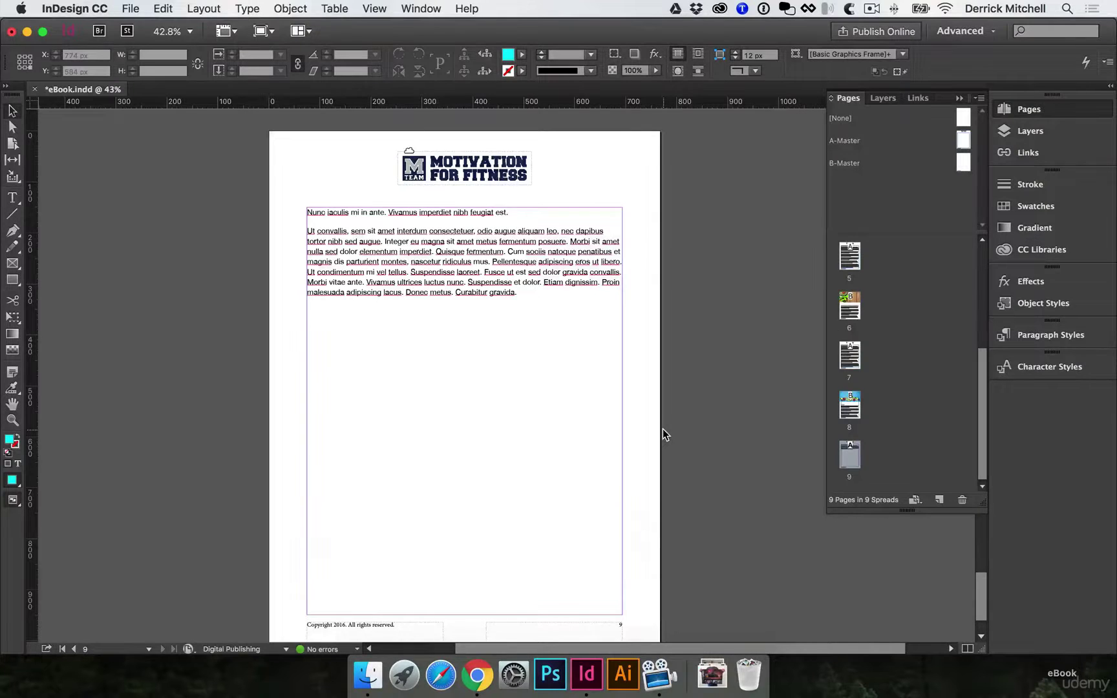
# Export all pages as eBook.pdf in Adobe PDF (Interactive) format to the FINALS folder, keeping the existing export options
pyautogui.press('super+e')
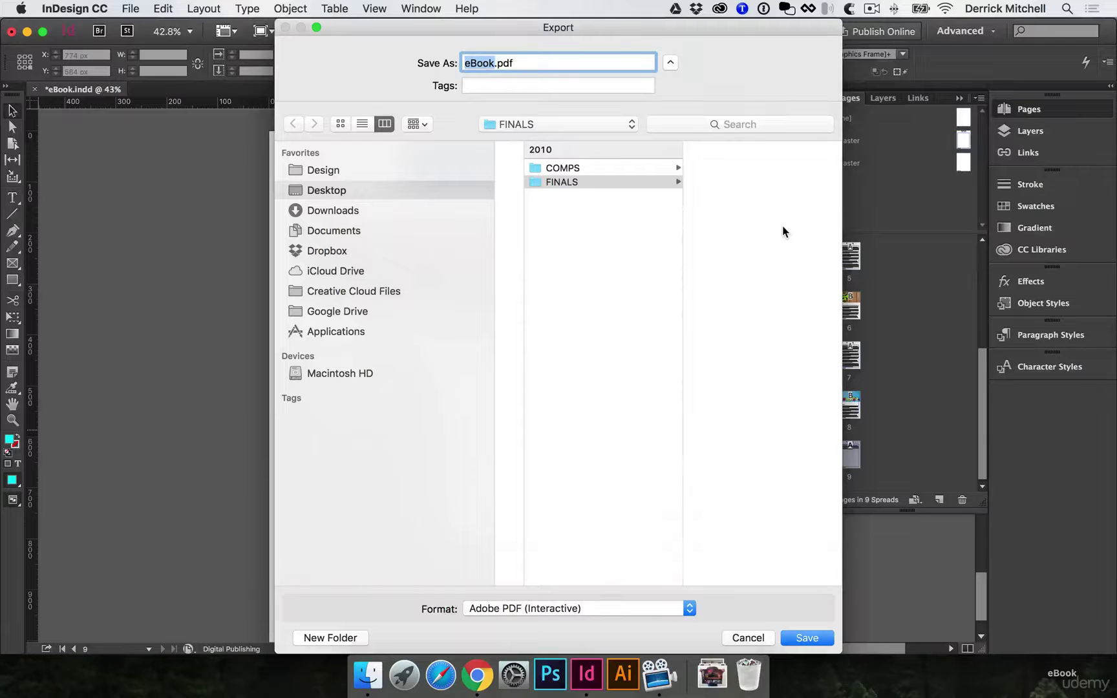
pyautogui.click(549, 612)
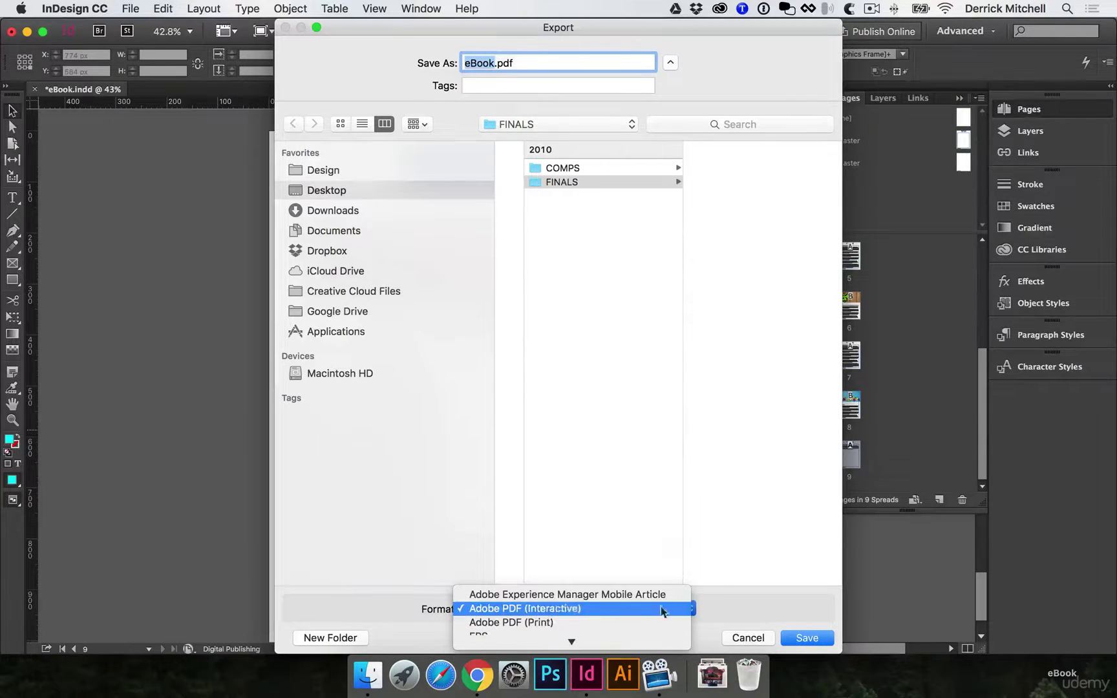
pyautogui.click(722, 608)
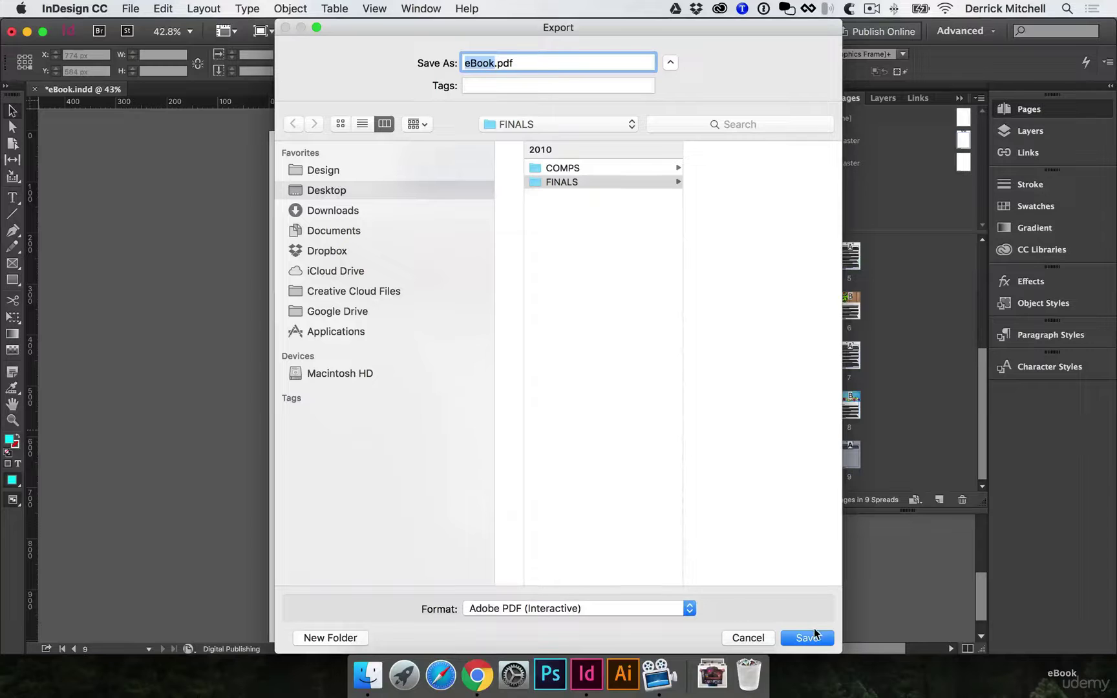
pyautogui.click(816, 636)
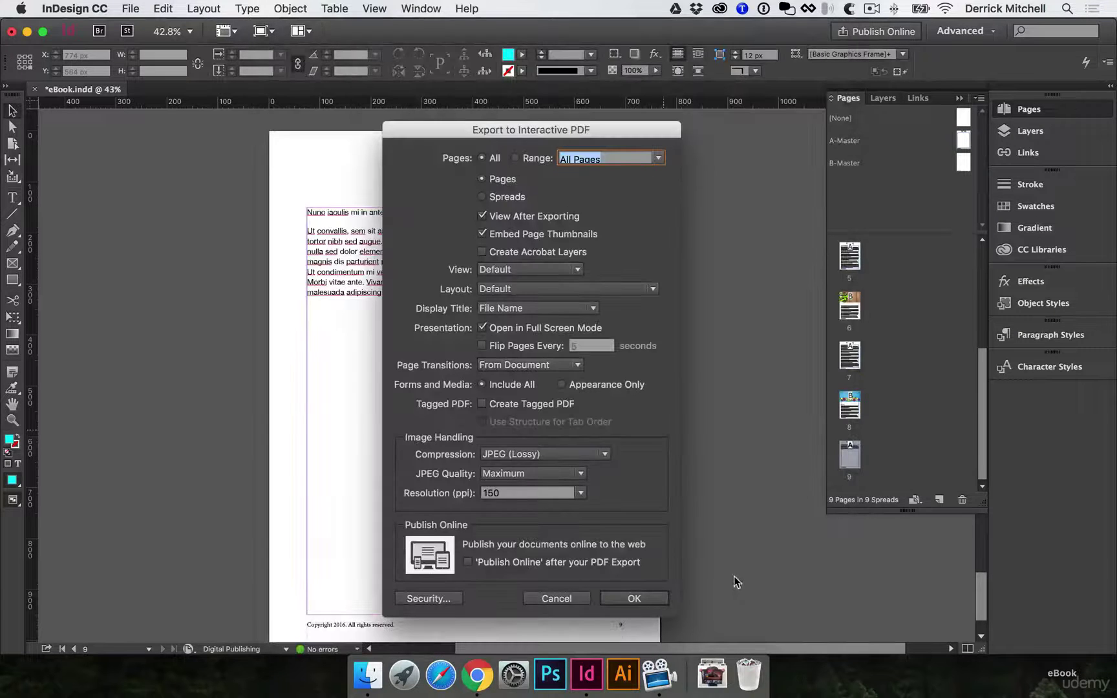
pyautogui.click(628, 595)
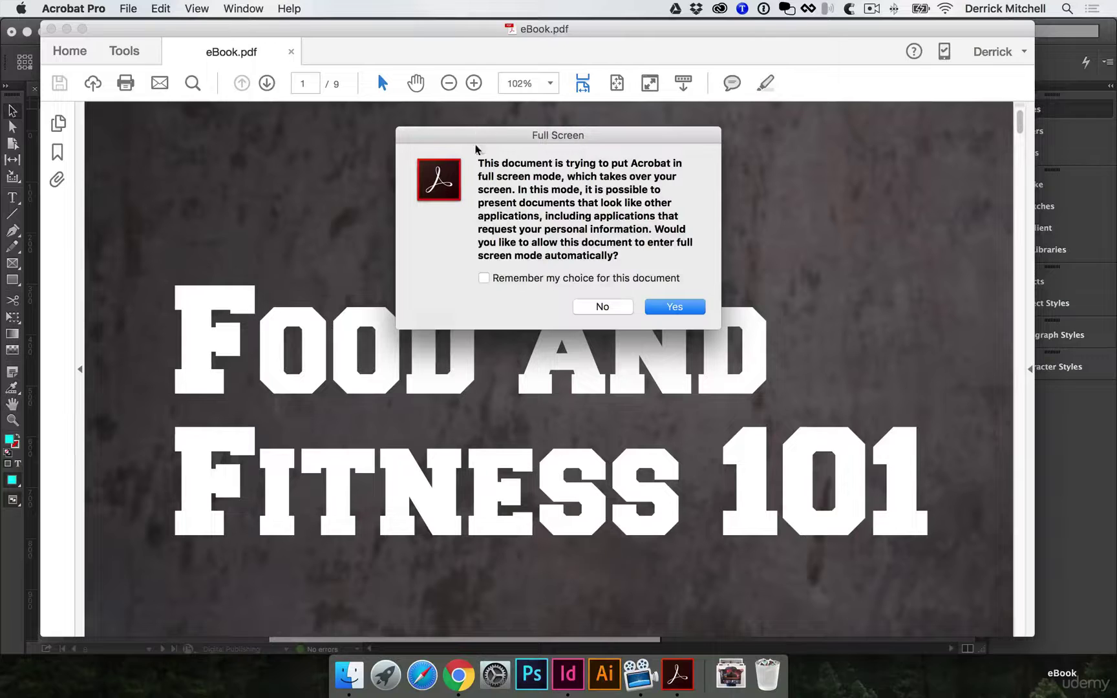
# Allow full screen mode, review the exported eBook.pdf from the cover to page 9, and close it to return to InDesign
pyautogui.click(662, 306)
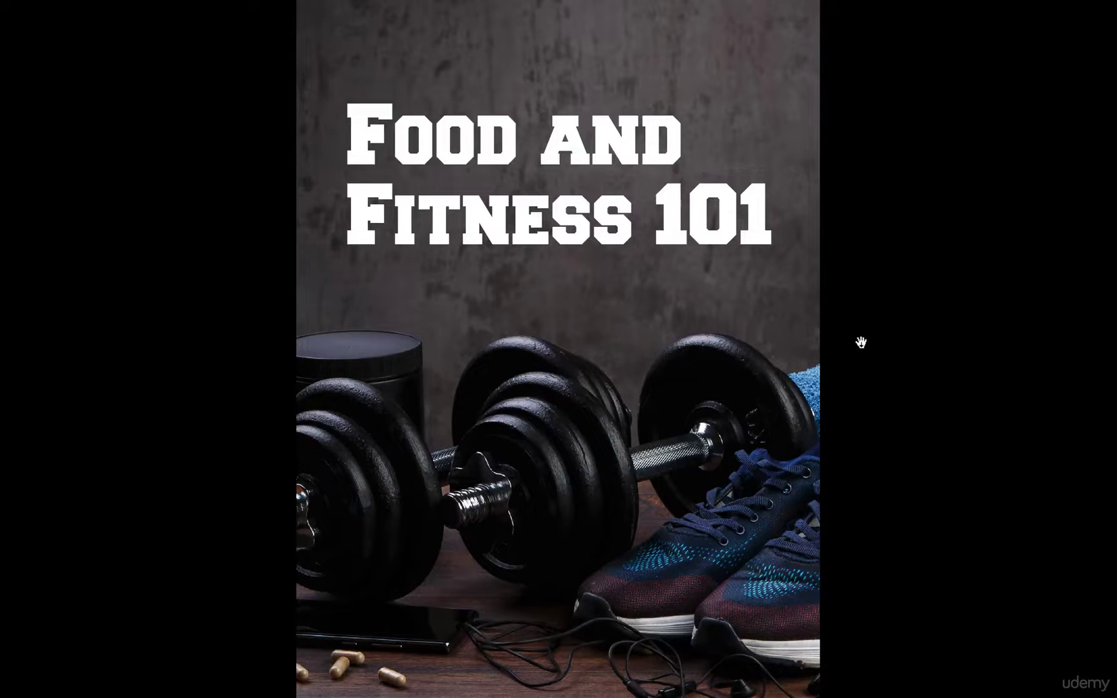
pyautogui.click(861, 344)
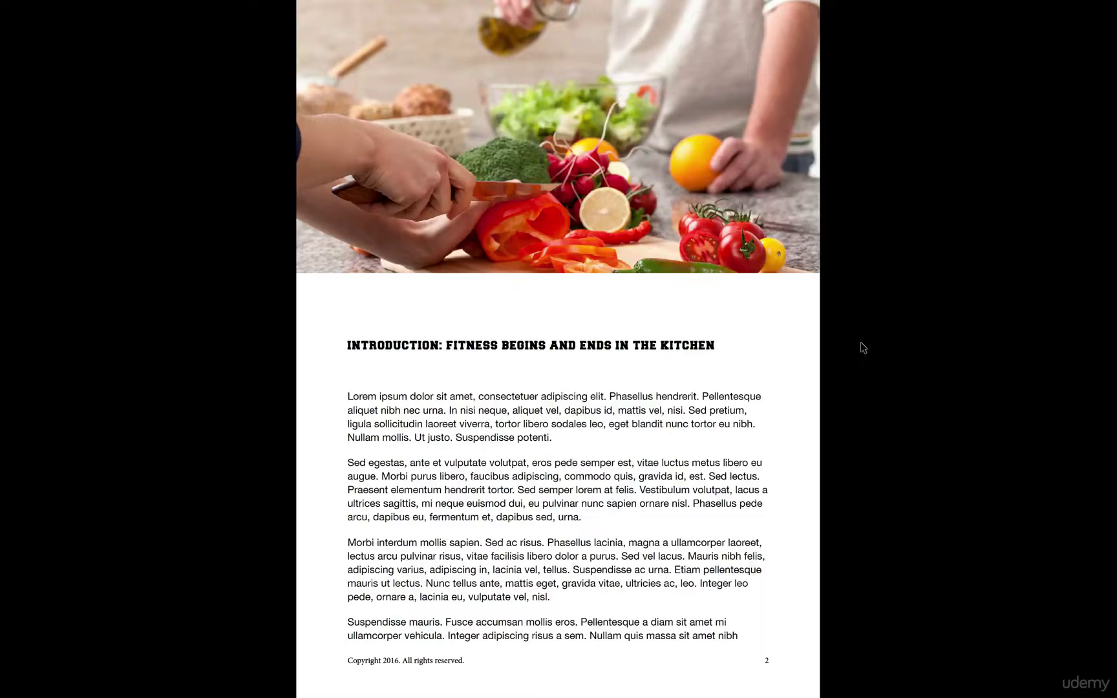
pyautogui.click(861, 346)
pyautogui.click(861, 345)
pyautogui.press('Right')
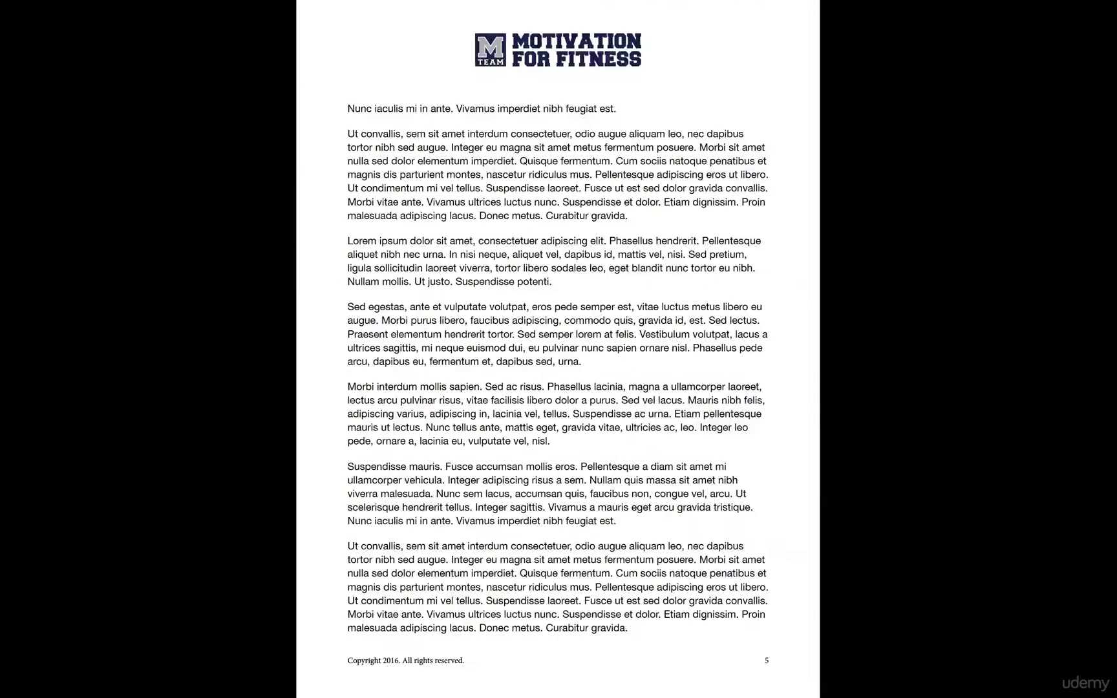
pyautogui.press('Right')
pyautogui.press('Right')
pyautogui.press('Right')
pyautogui.press('Right')
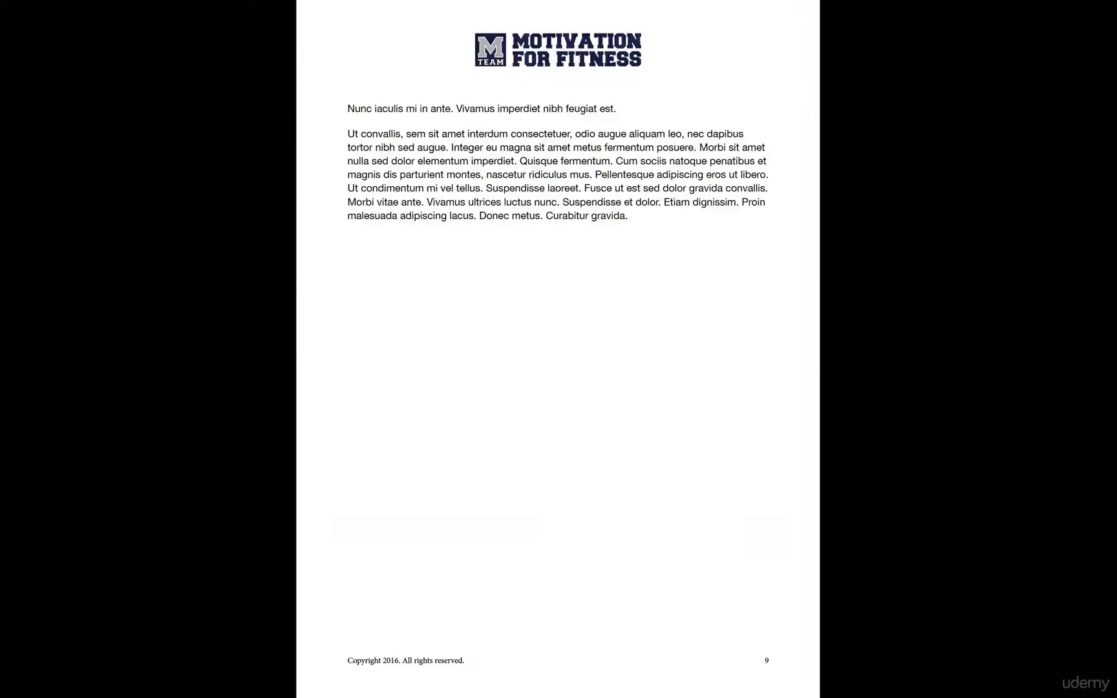
pyautogui.press('Home')
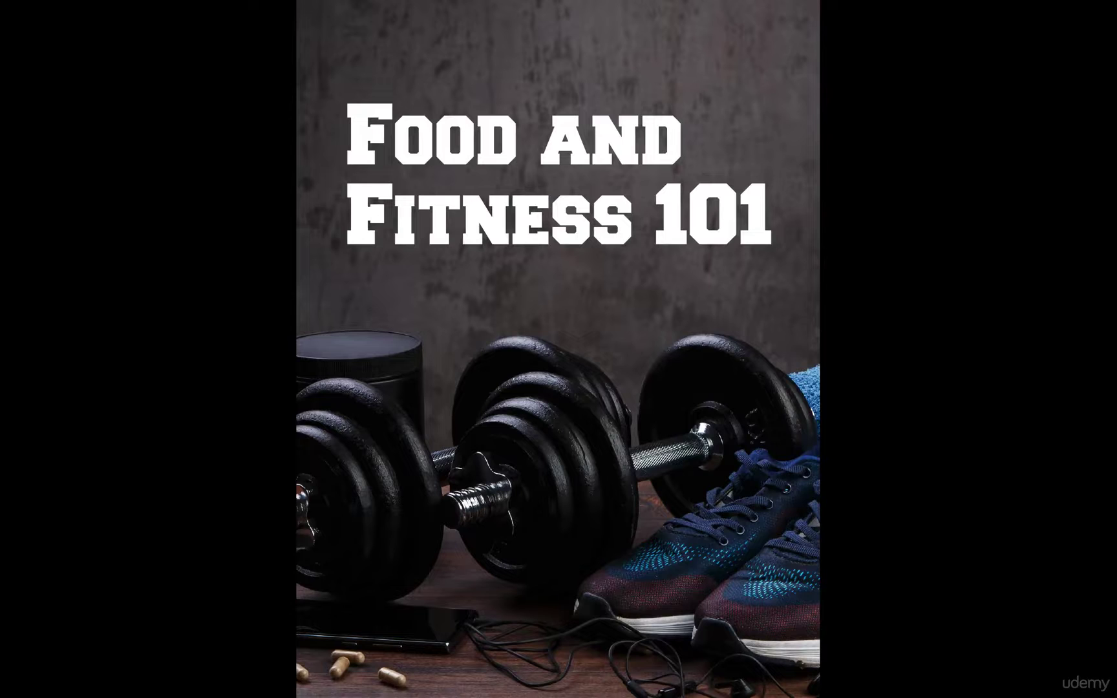
pyautogui.press('Escape')
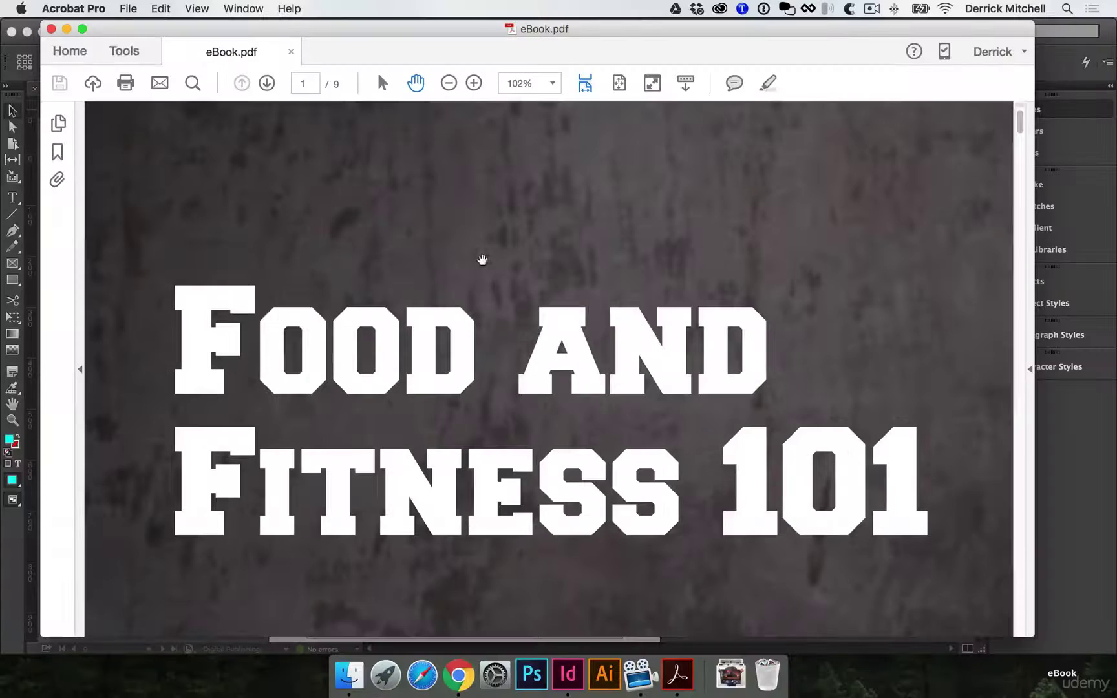
pyautogui.click(52, 31)
pyautogui.click(217, 195)
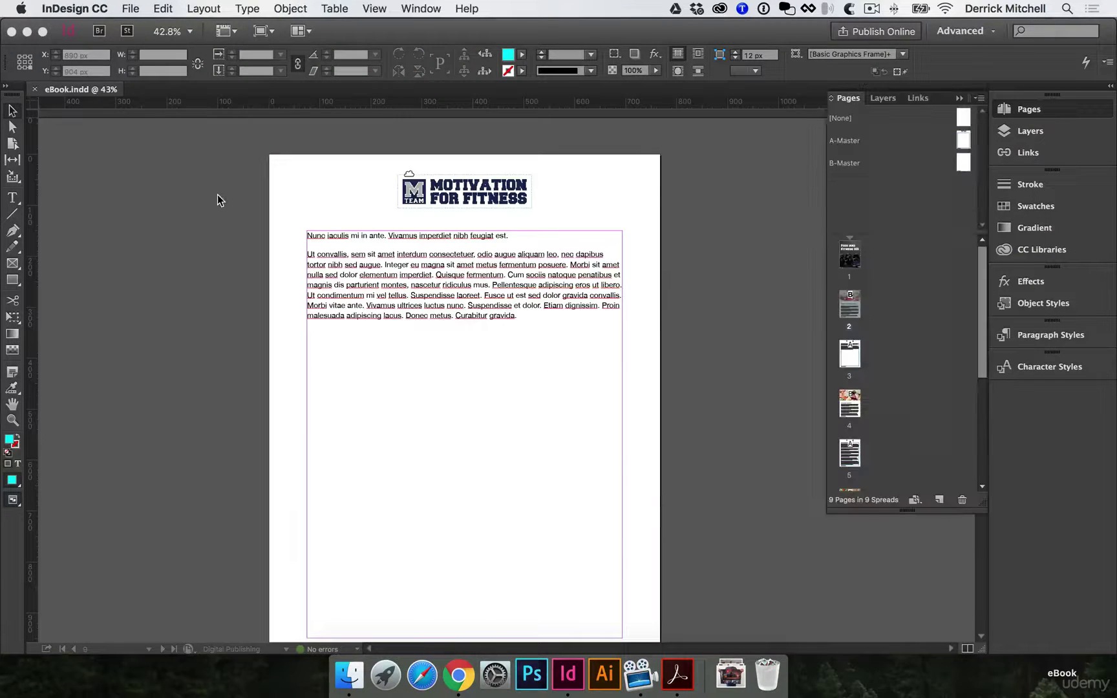
# Package the document as eBook Folder in FINALS, including fonts, linked graphics, an IDML file and a [High Quality Print] PDF
pyautogui.click(129, 8)
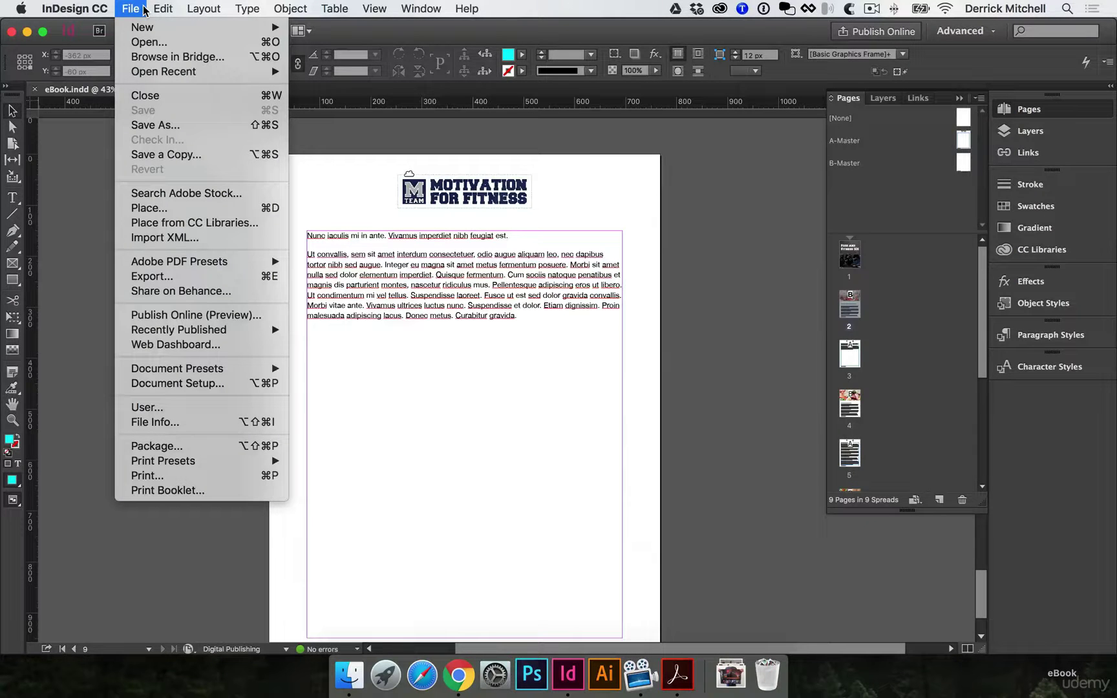
pyautogui.click(156, 447)
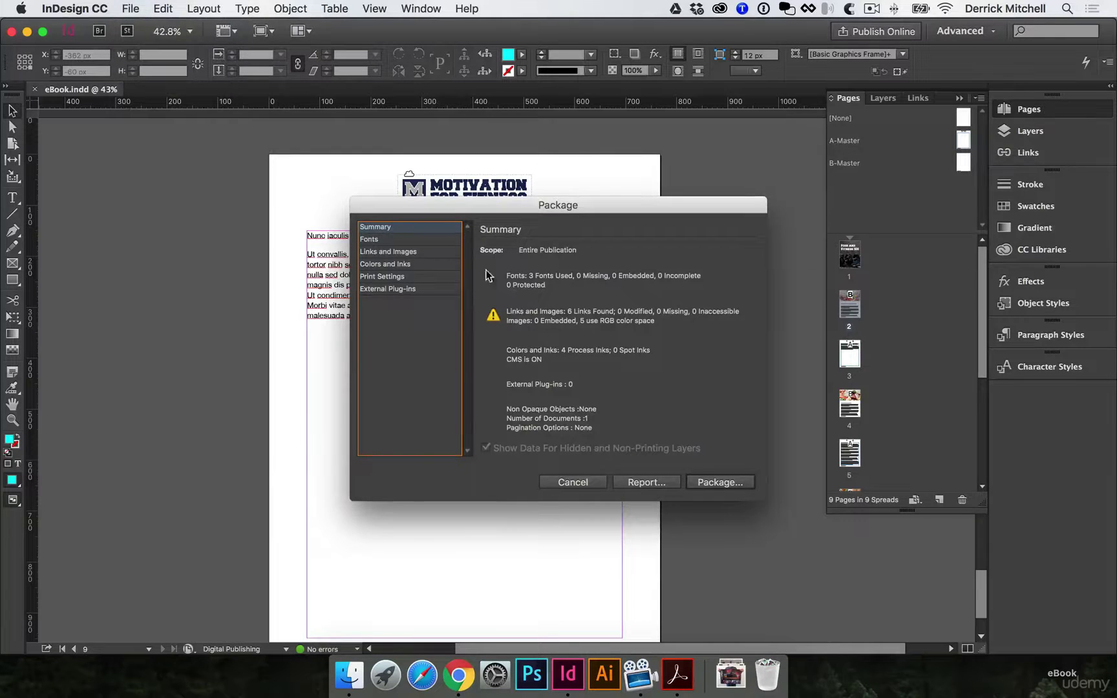
pyautogui.moveTo(561, 204); pyautogui.dragTo(481, 232)
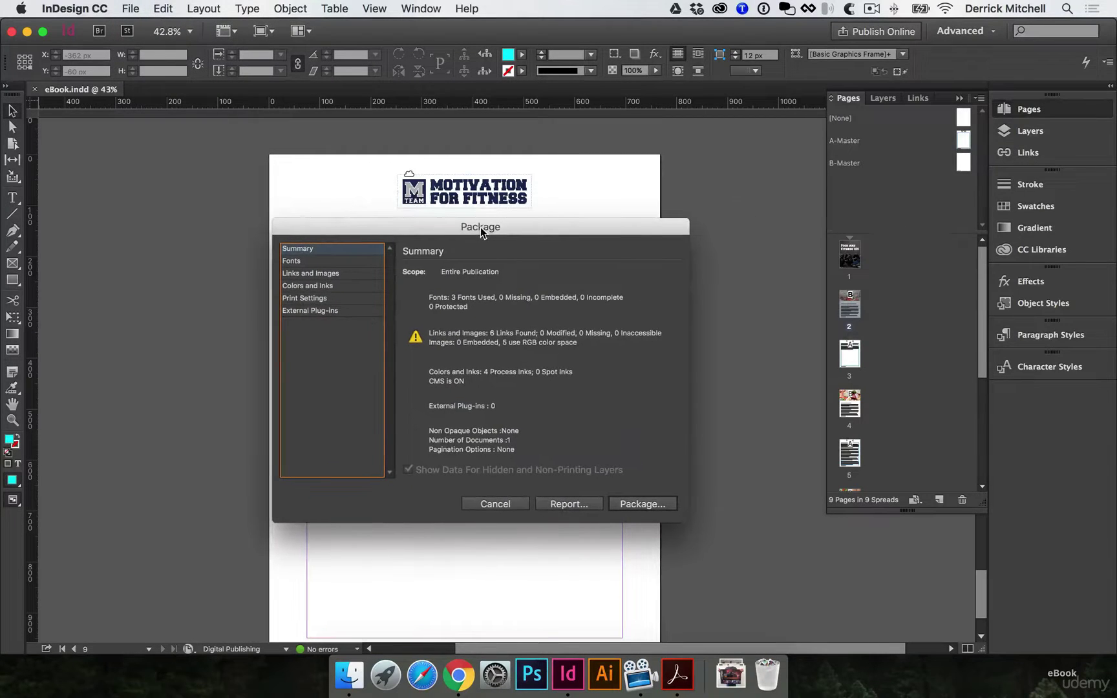
pyautogui.click(638, 504)
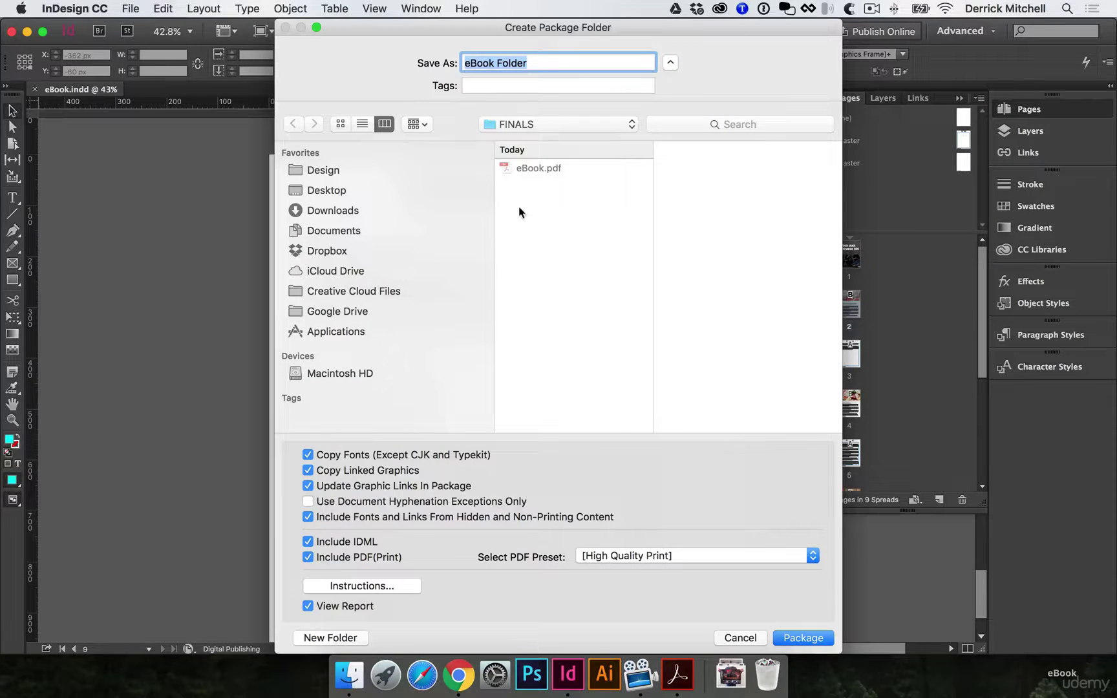
pyautogui.click(566, 223)
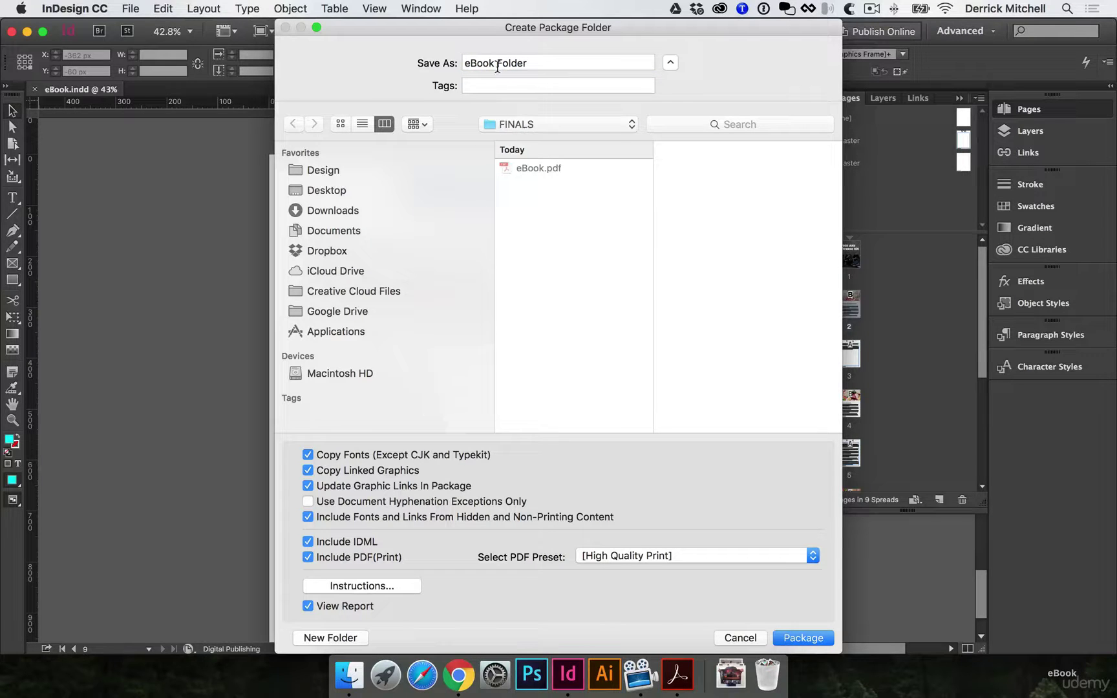
pyautogui.moveTo(531, 62); pyautogui.dragTo(454, 65)
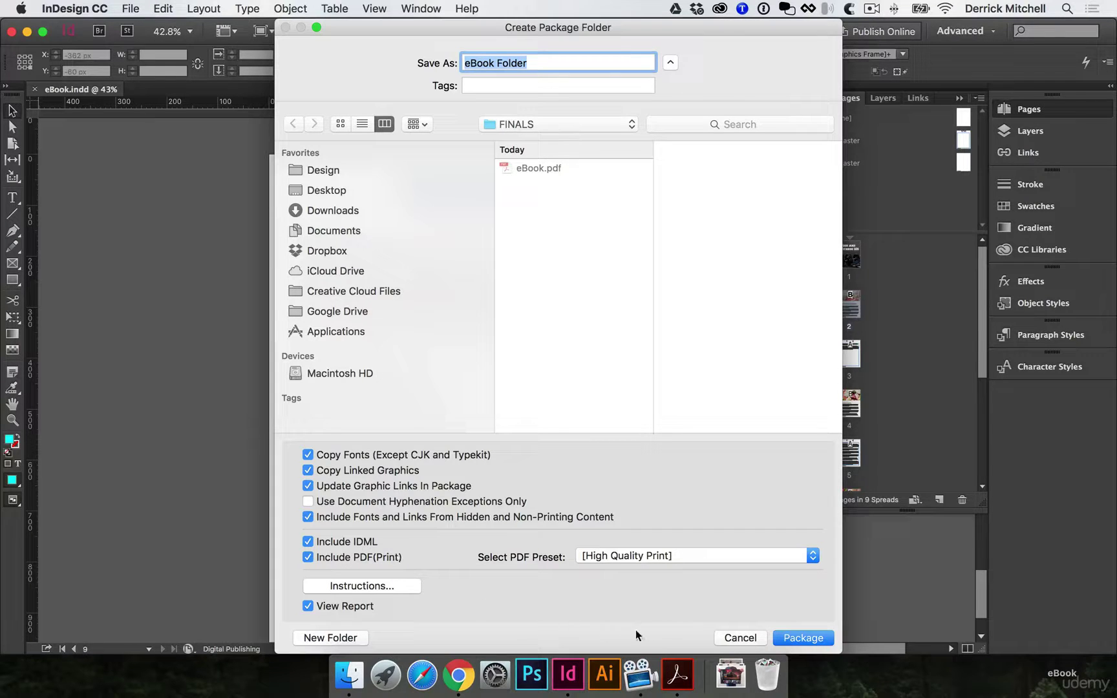
pyautogui.click(805, 638)
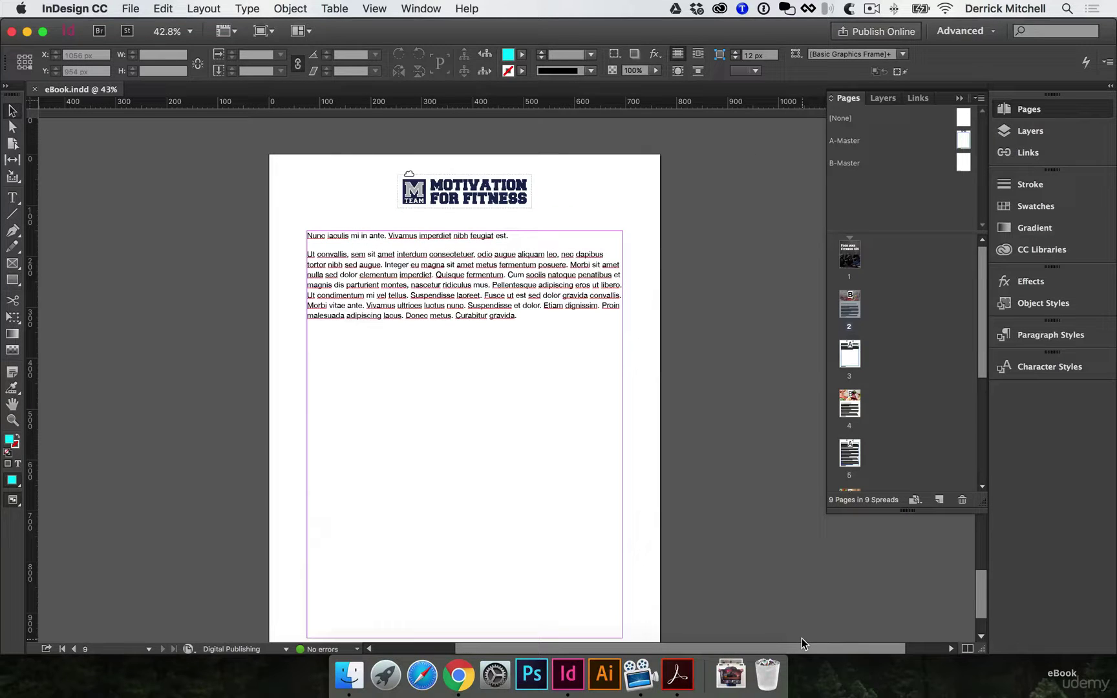
# Switch to Finder and inspect the packaged eBook Folder, checking its Document fonts folder, eBook.idml and eBook.indd
pyautogui.click(349, 675)
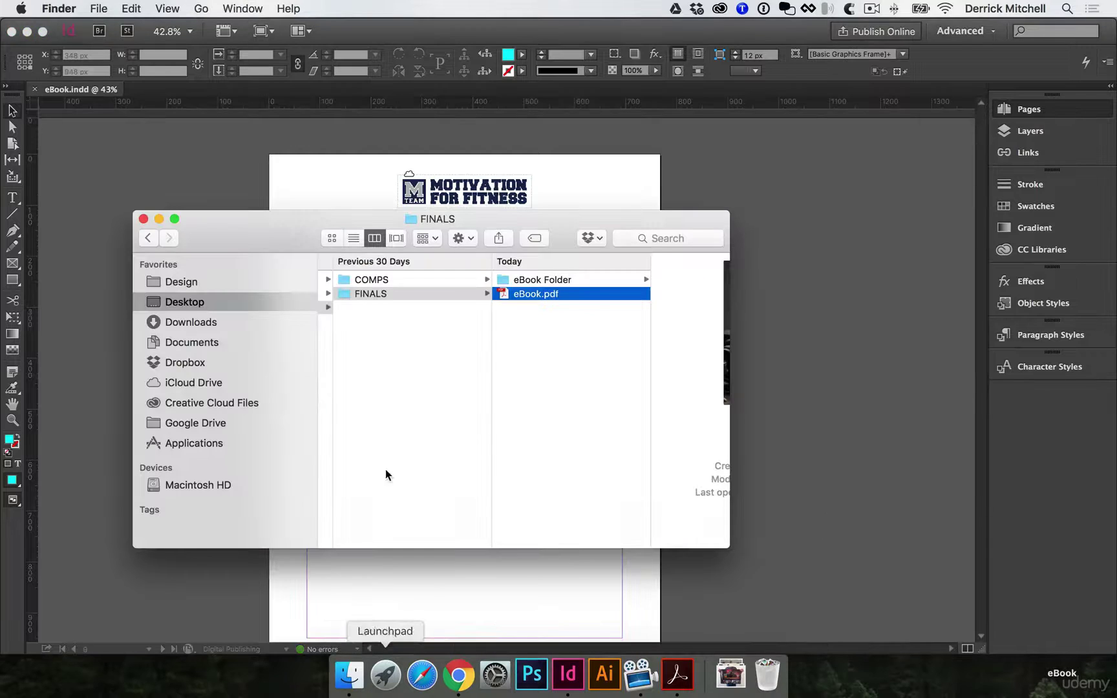
pyautogui.click(520, 281)
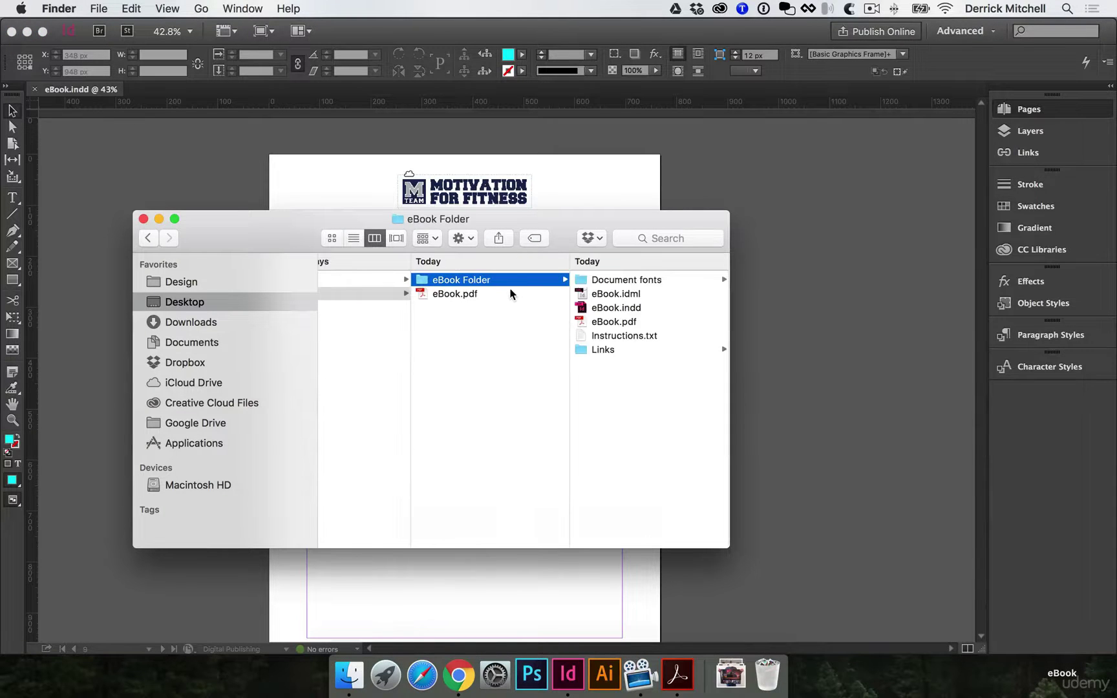
pyautogui.click(623, 279)
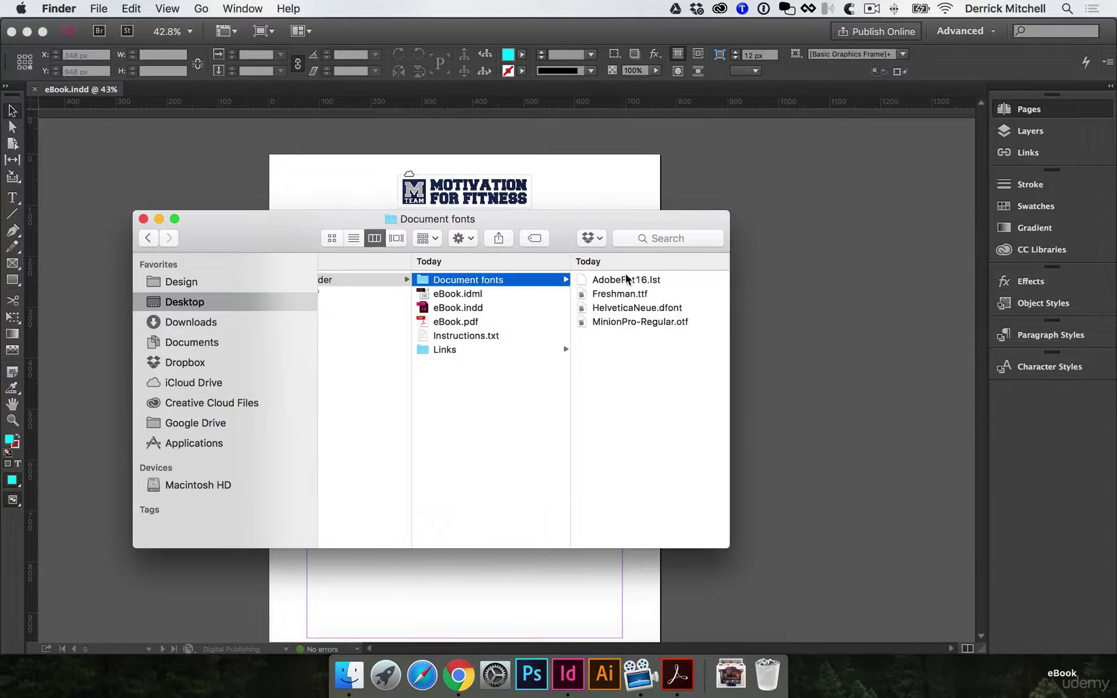
pyautogui.click(483, 296)
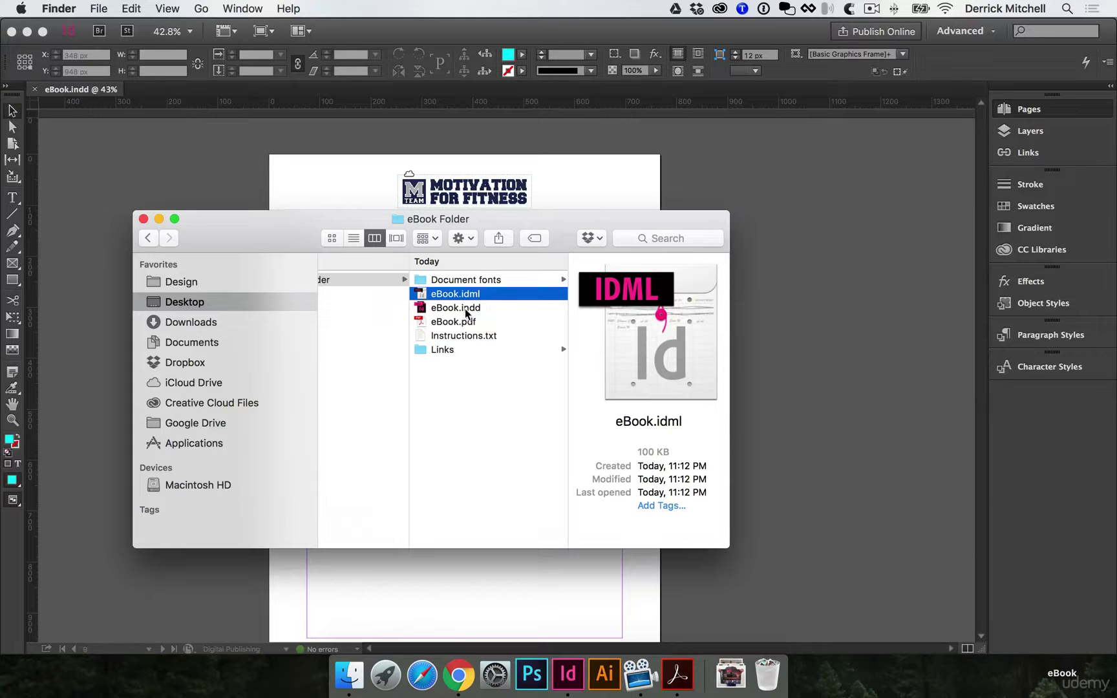
pyautogui.click(469, 309)
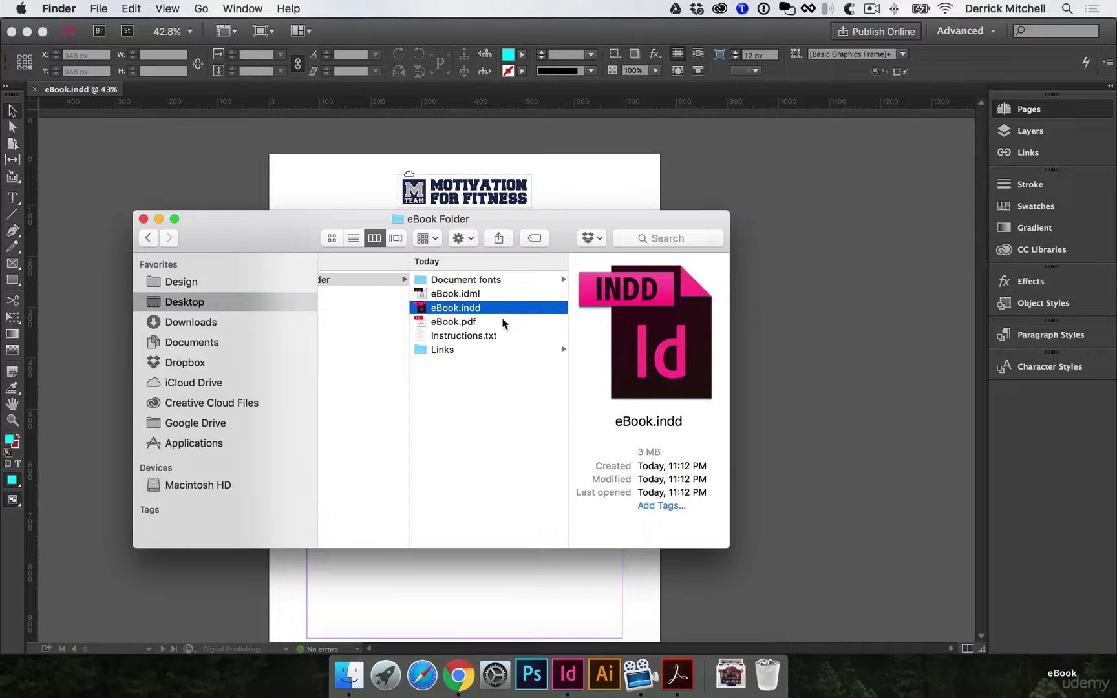
# Look through the linked images and artwork in the package's Links folder
pyautogui.click(444, 351)
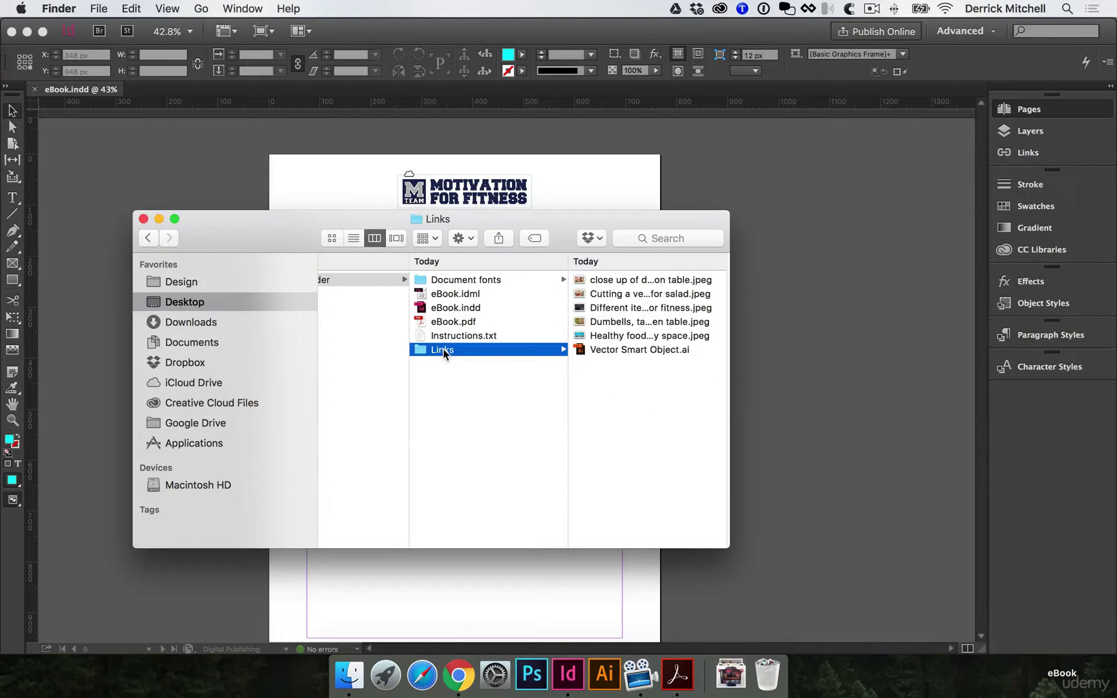
pyautogui.click(601, 279)
pyautogui.press('Down')
pyautogui.press('Down')
pyautogui.press('Down')
pyautogui.press('Down')
pyautogui.press('Down')
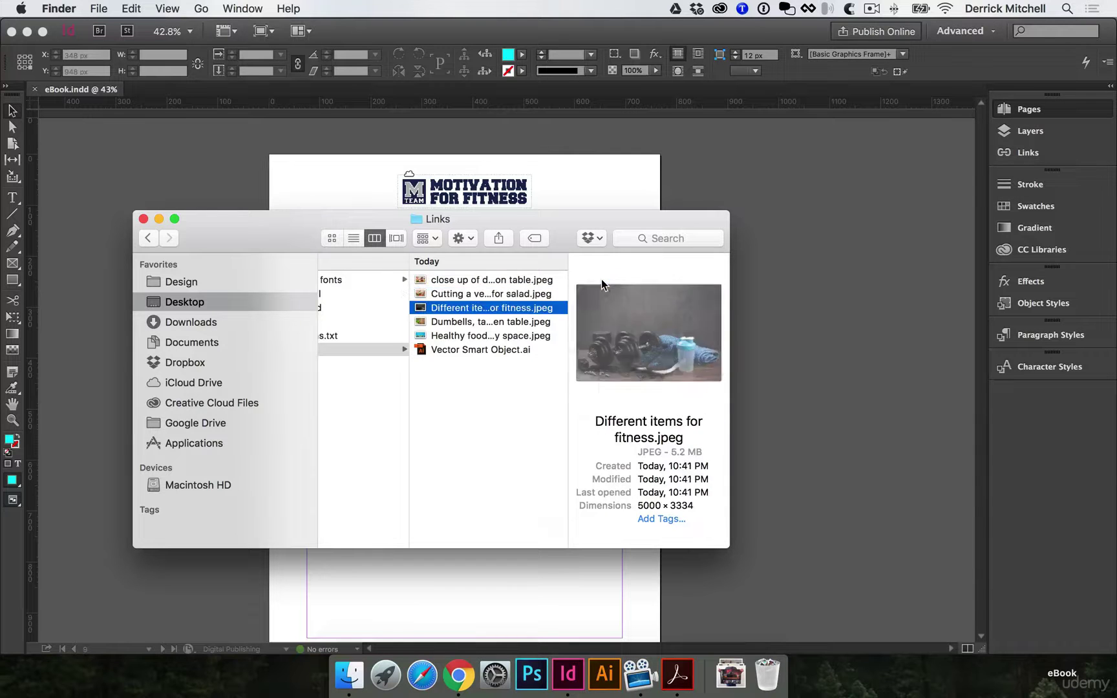
pyautogui.press('Left')
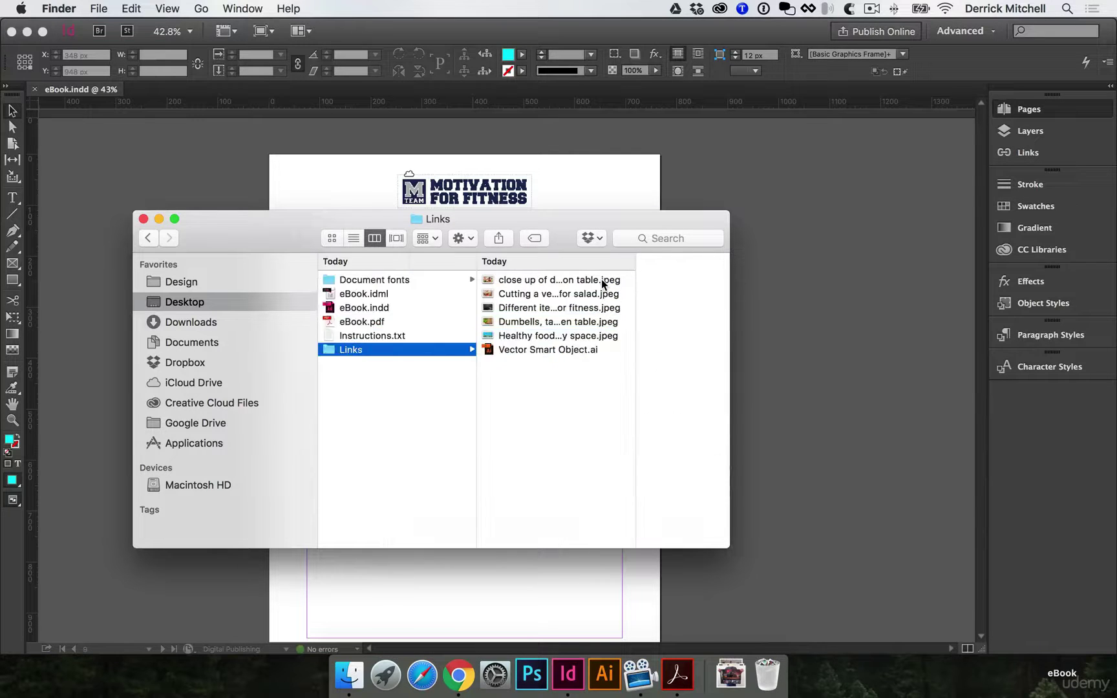
# Preview the packaged eBook.pdf and view the eBook Folder beside the interactive eBook.pdf in FINALS
pyautogui.press('Up')
pyautogui.press('Up')
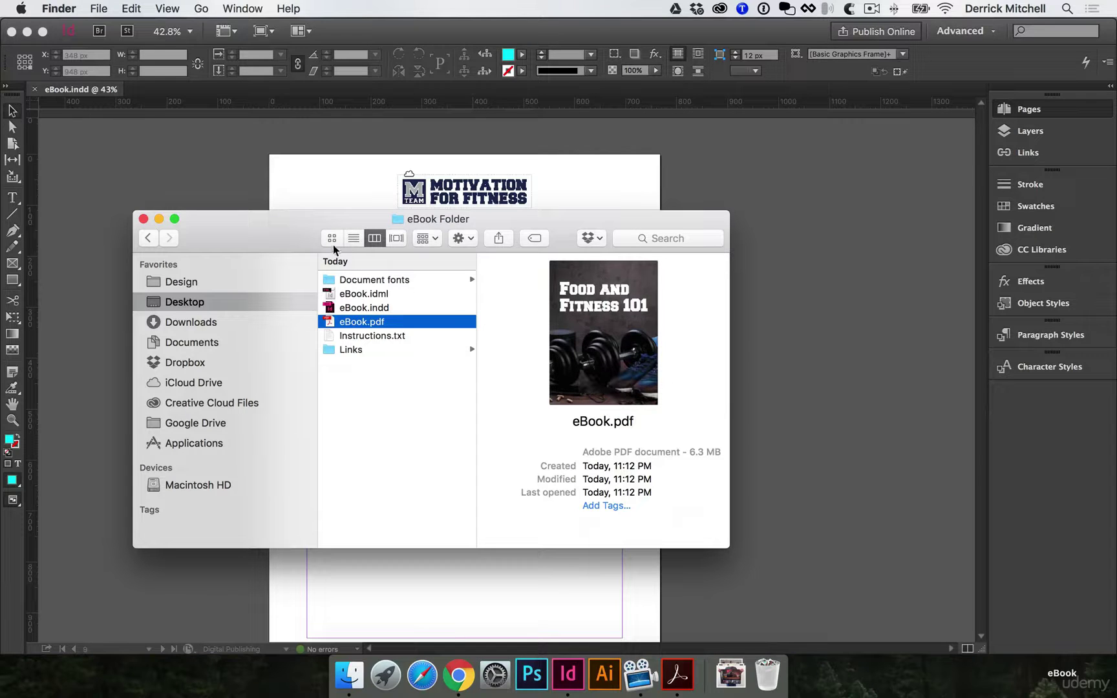
pyautogui.hscroll(-5, 370, 294)
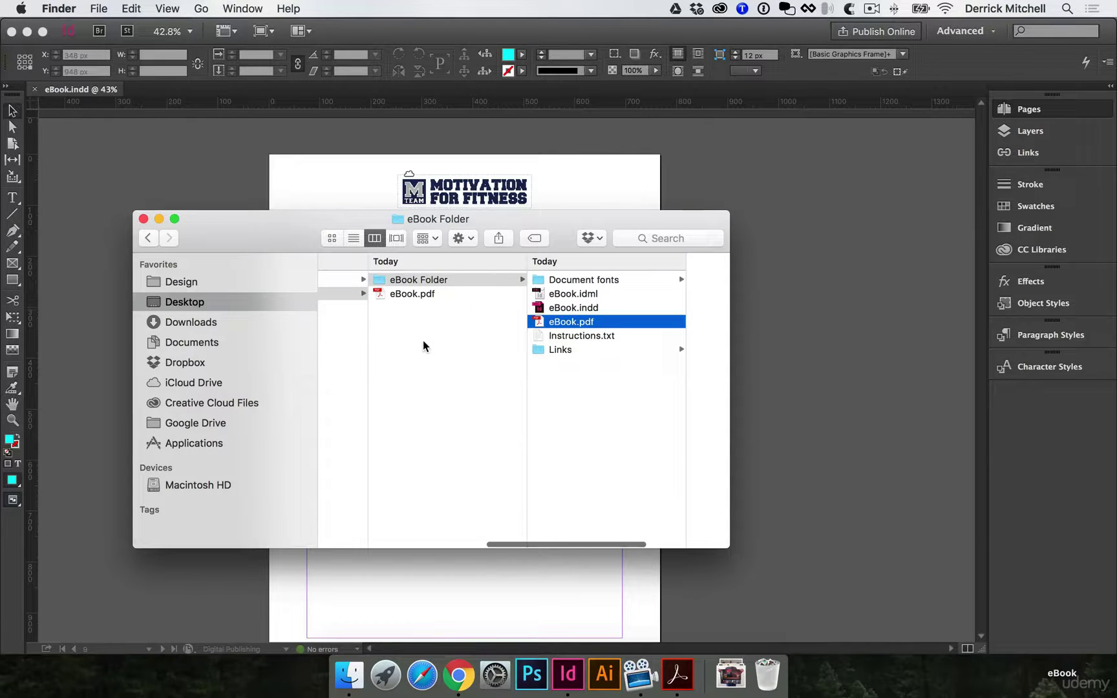
pyautogui.hscroll(-2, 423, 346)
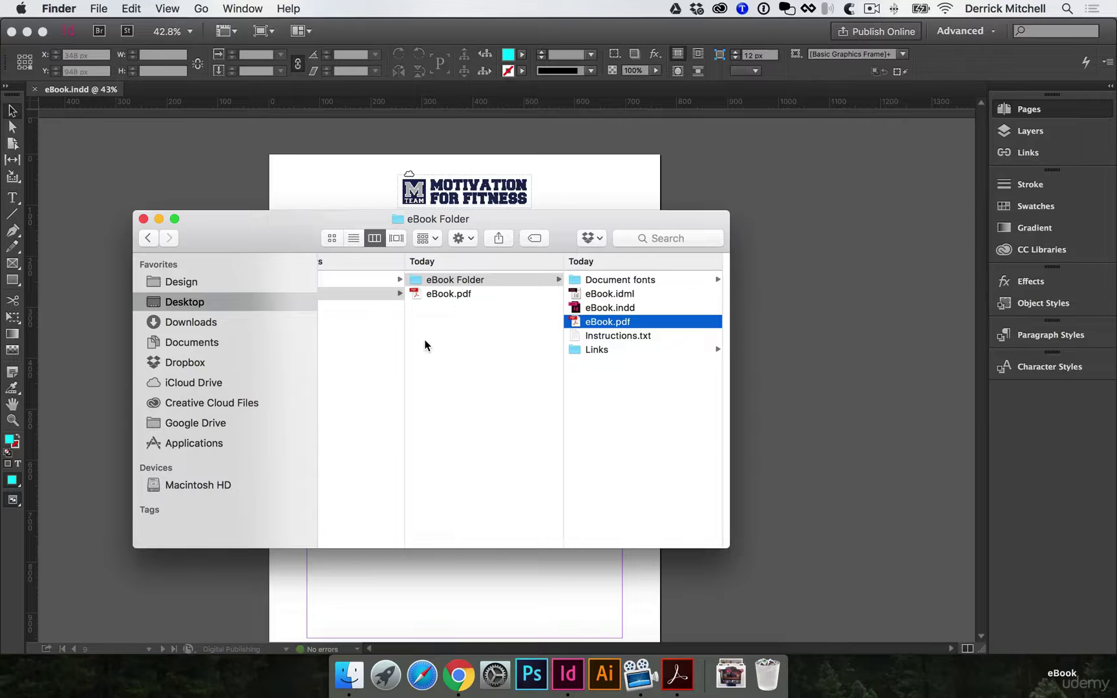